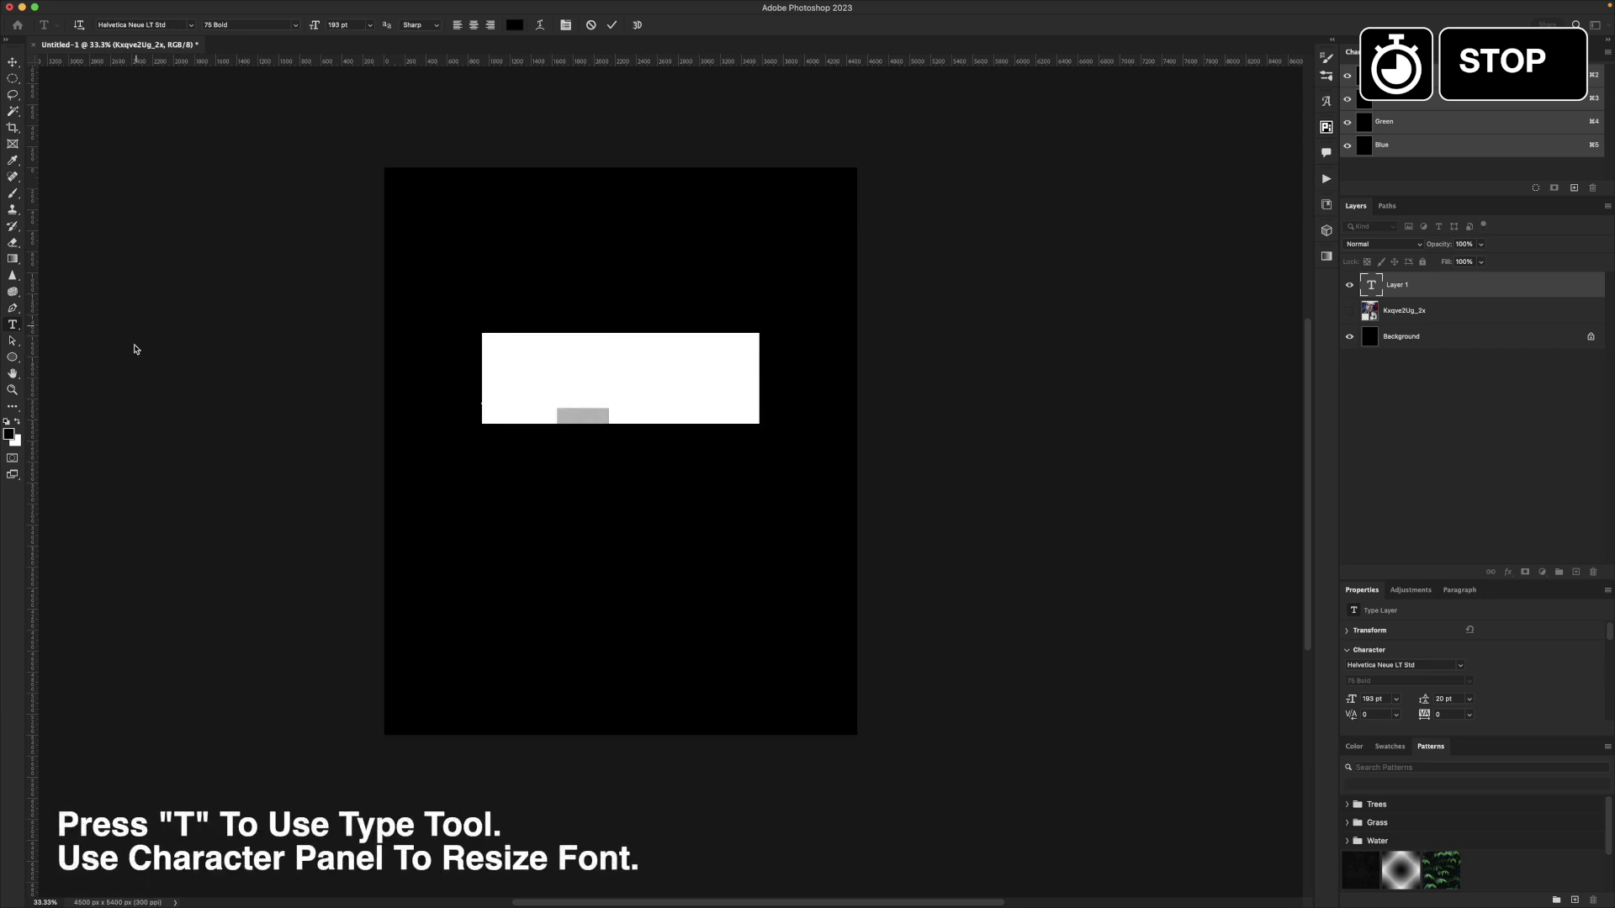
Make the "Violent" text white and set its font to Nomaden Regular.
{"action": "left_click", "coordinate": [19, 423]}
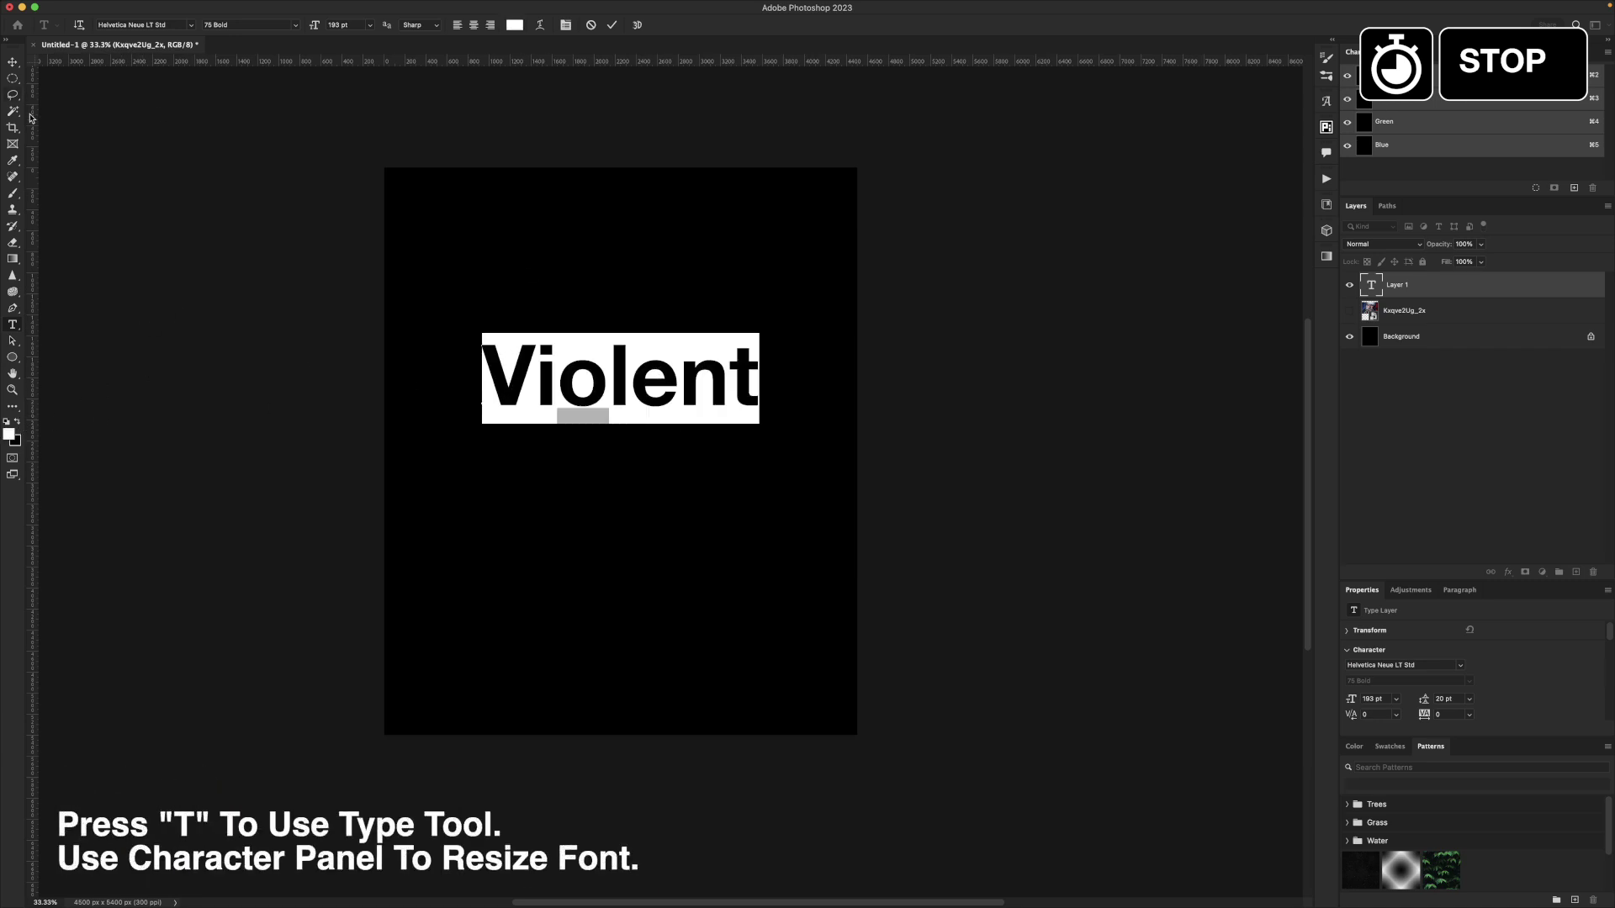
{"action": "left_click", "coordinate": [12, 62]}
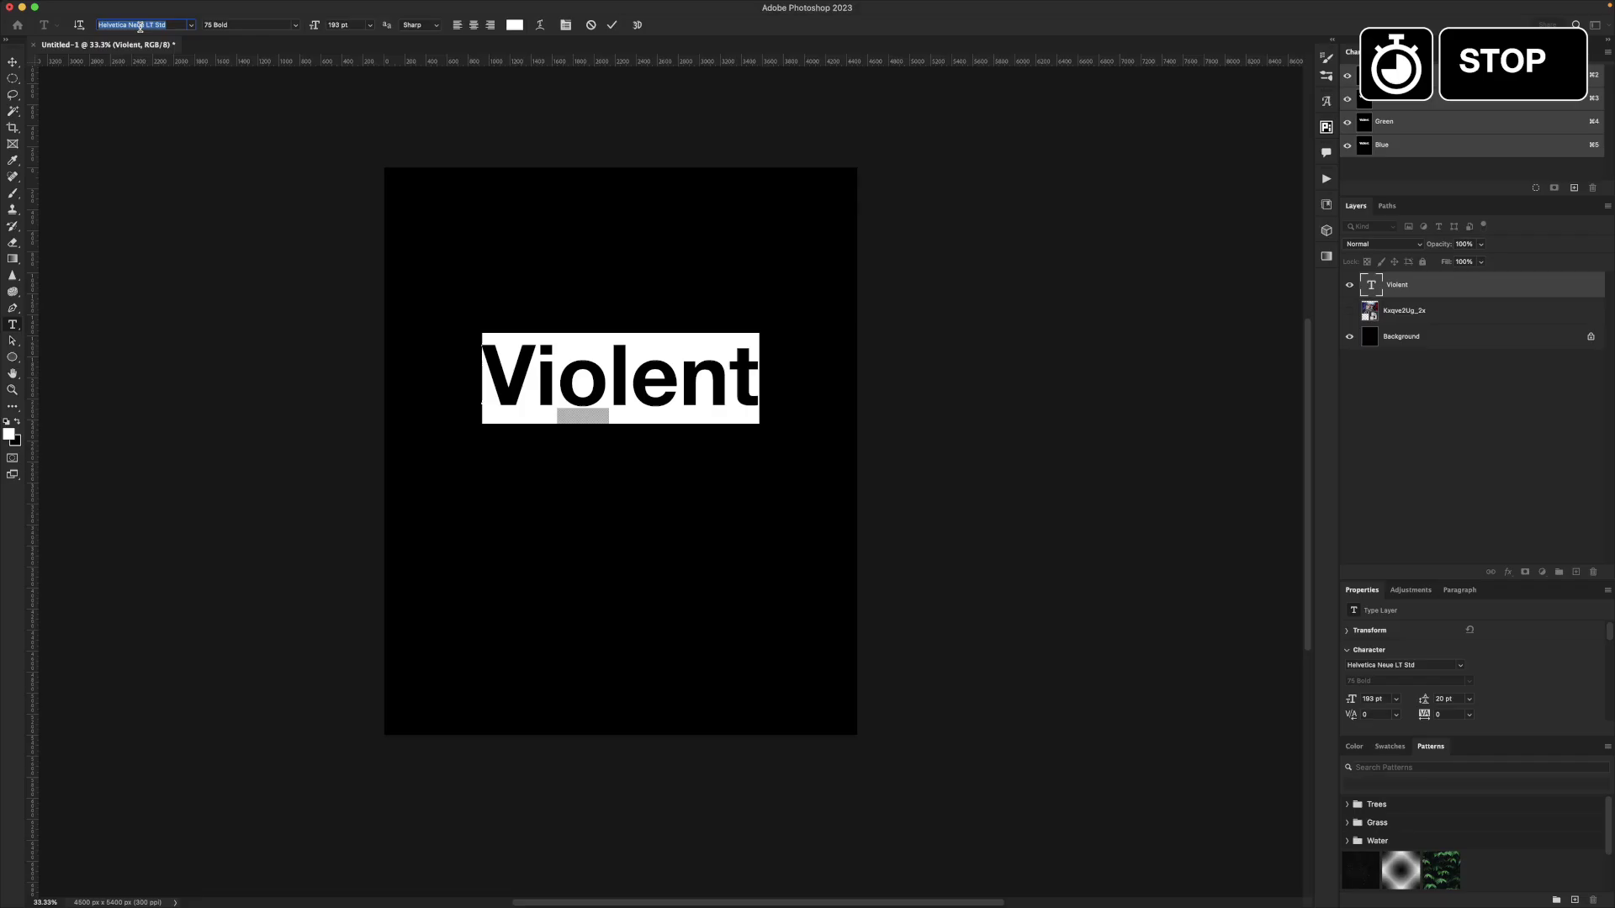
{"action": "left_click", "coordinate": [139, 24]}
{"action": "type", "text": "nomad"}
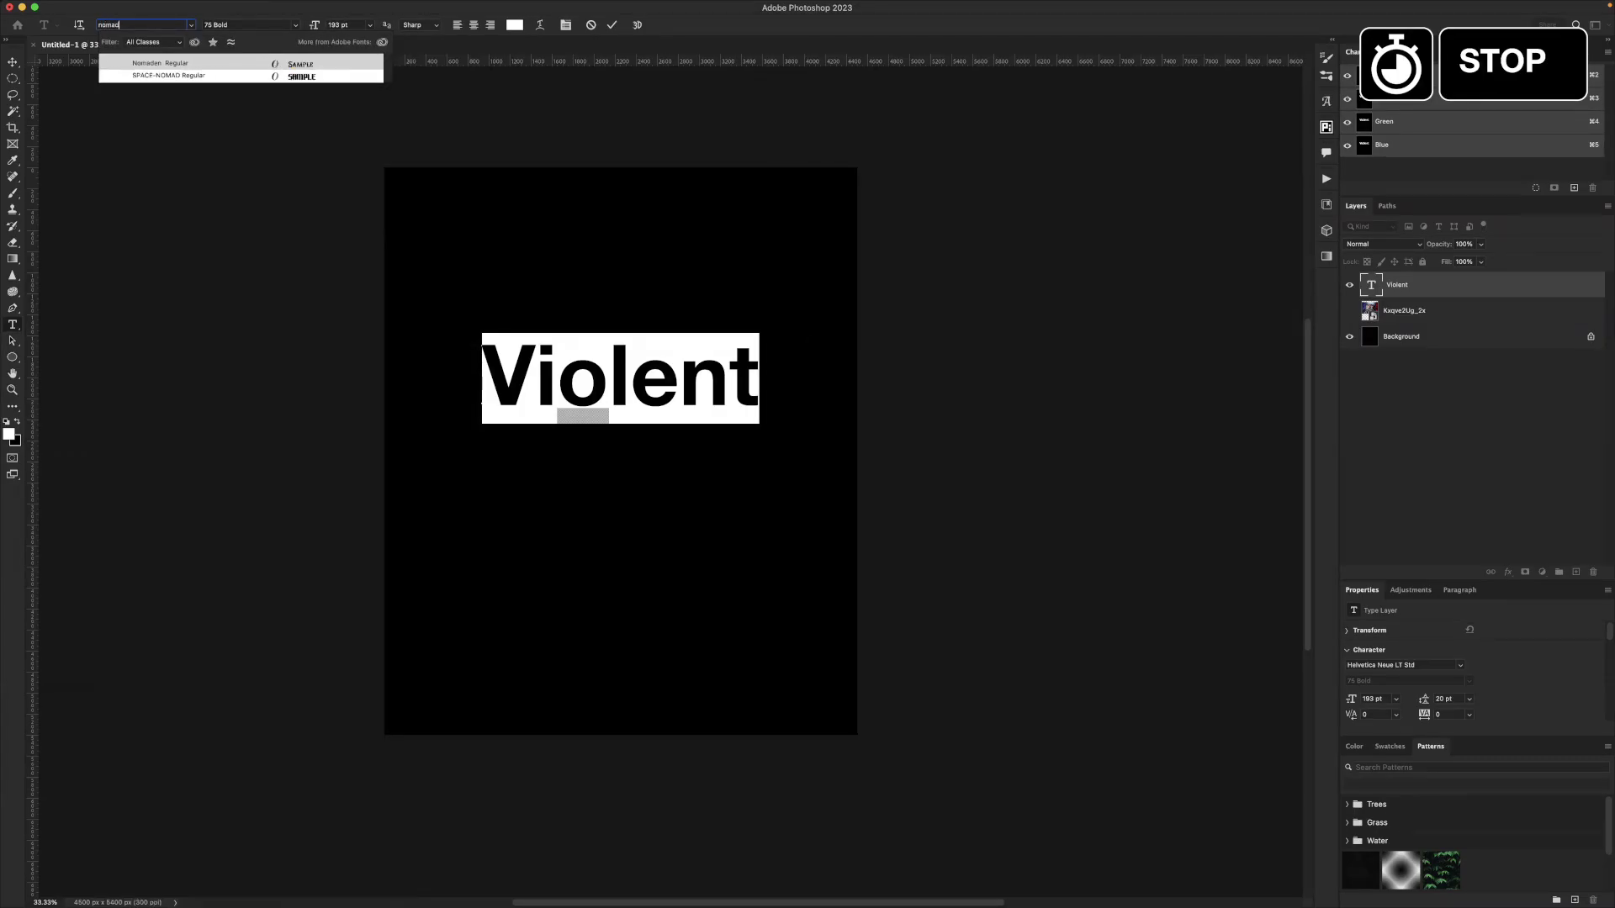
{"action": "left_click", "coordinate": [157, 64]}
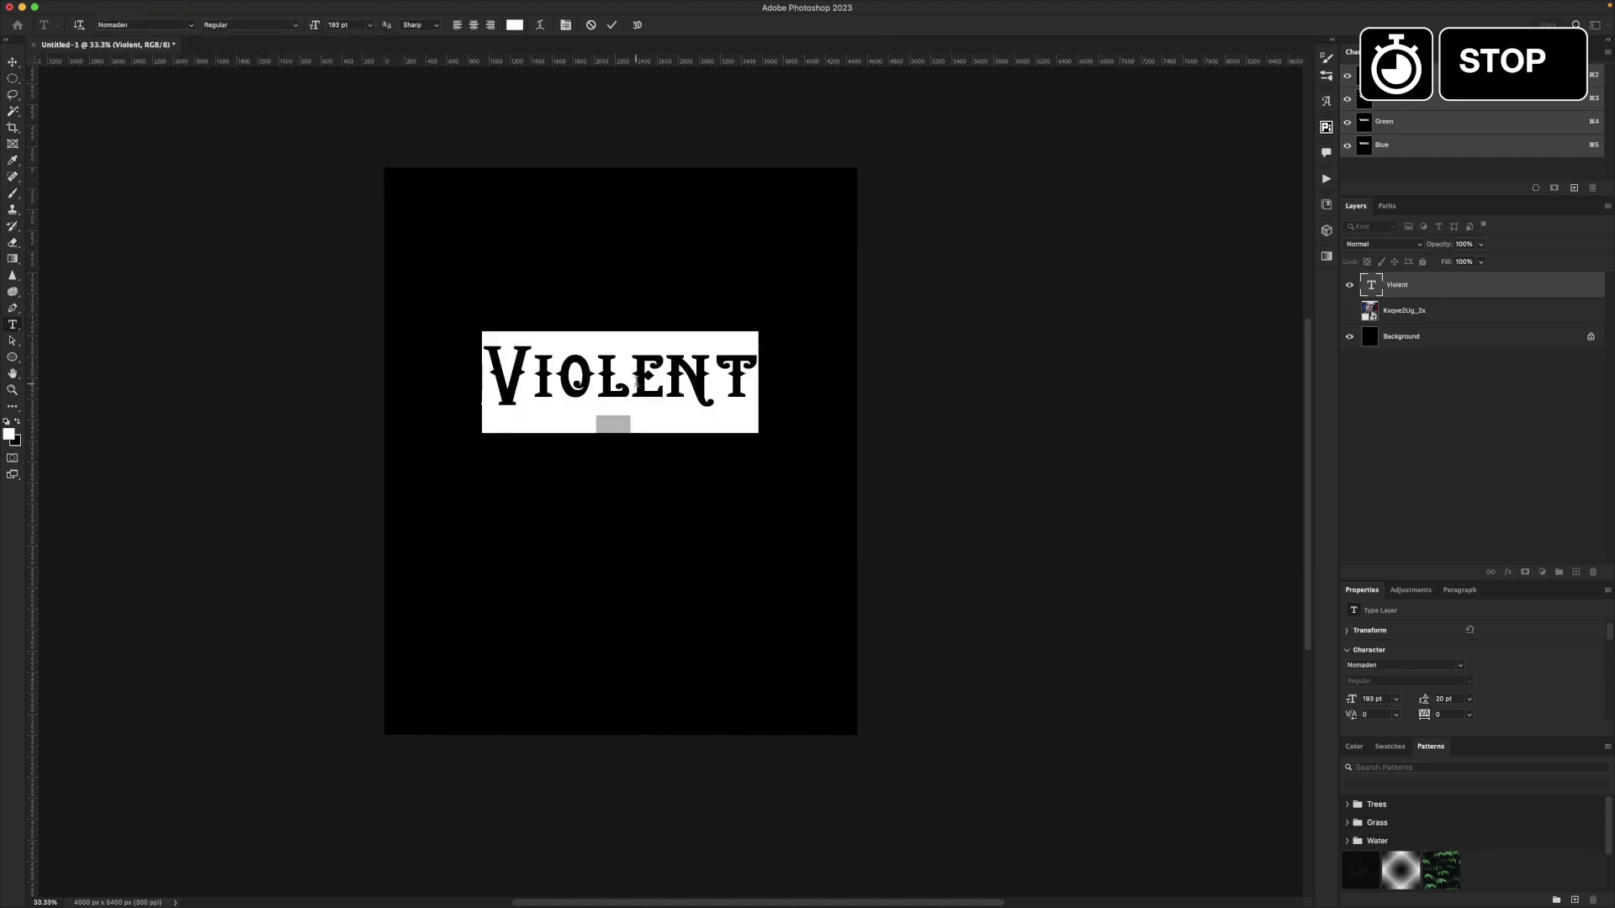
Tighten the letter tracking of the "Violent" text to -60.
{"action": "key", "text": "alt+Left"}
{"action": "key", "text": "alt+Left"}
{"action": "key", "text": "alt+Left"}
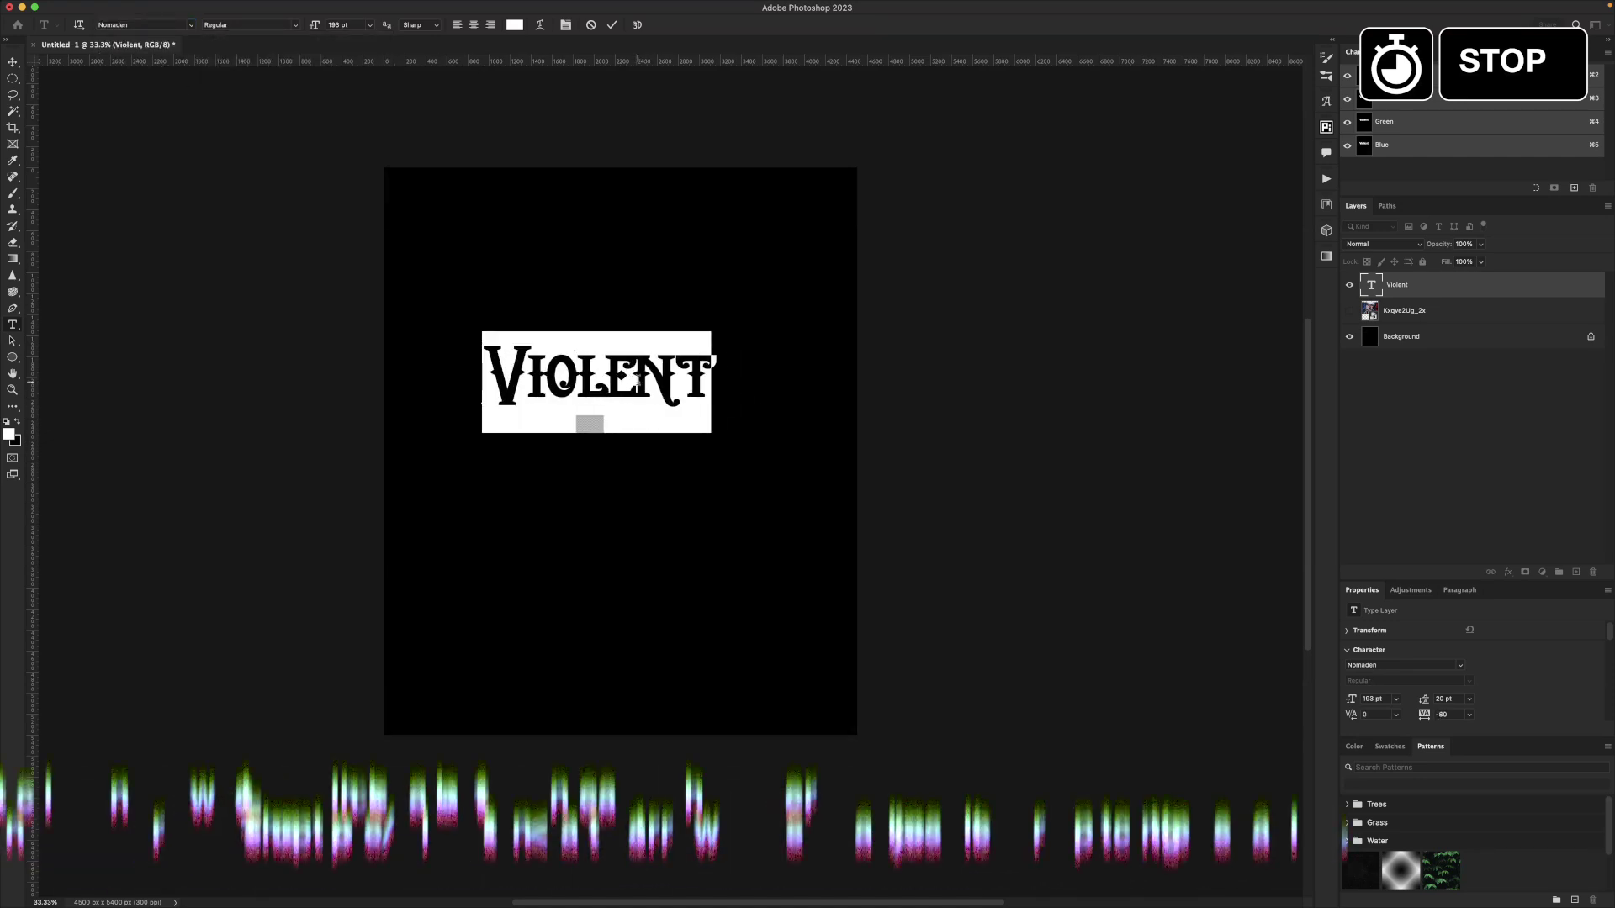
{"action": "left_click", "coordinate": [640, 380]}
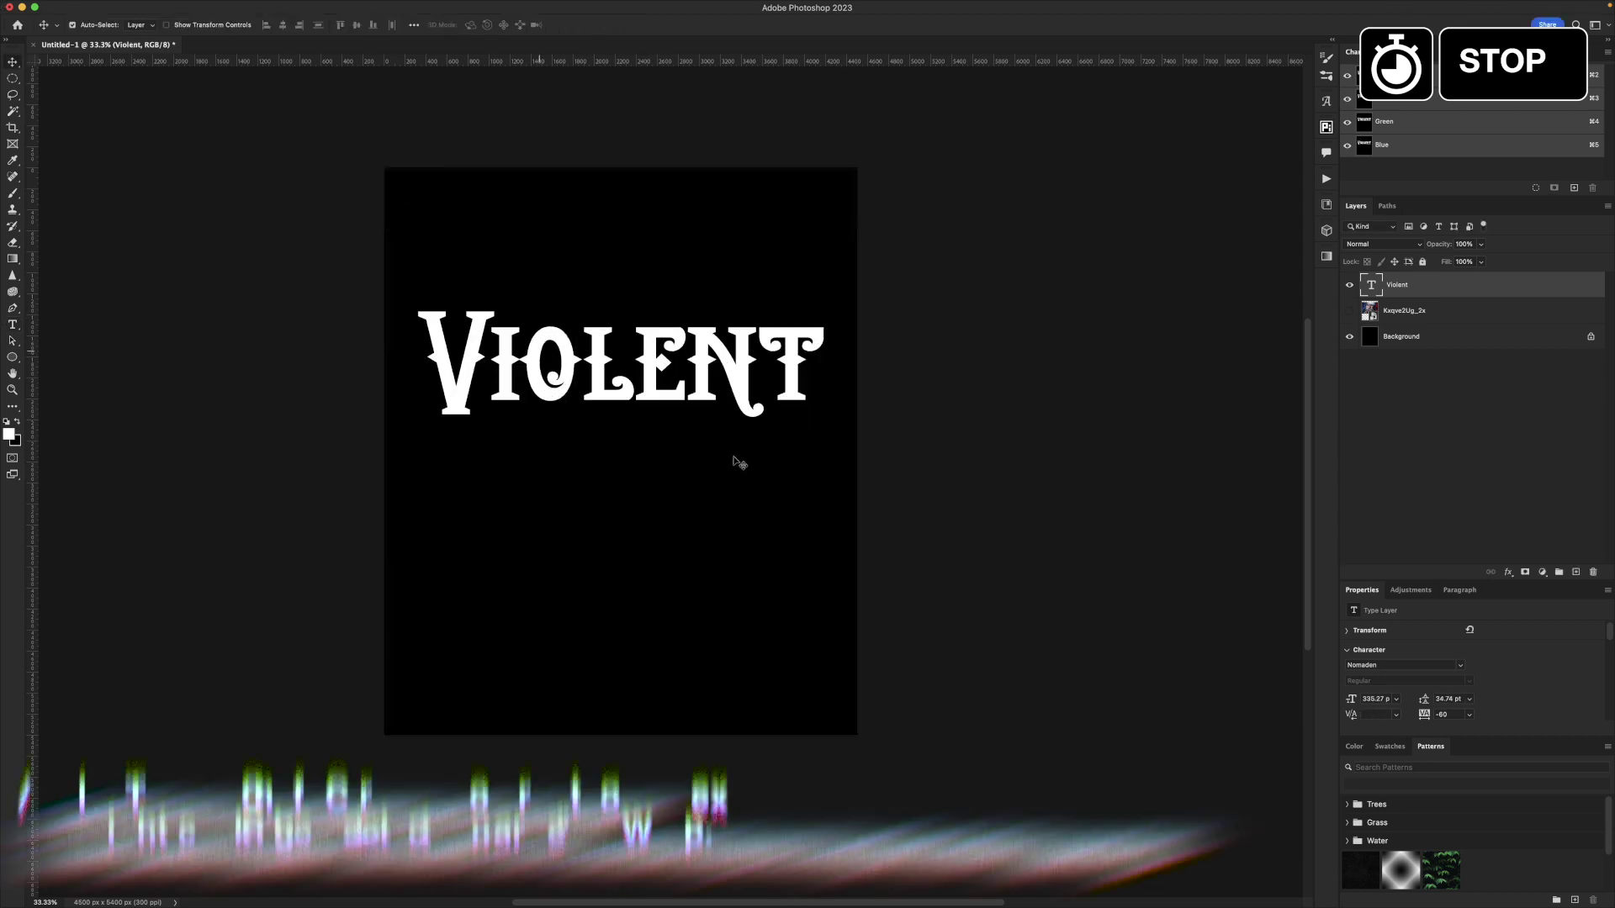
Warp the "Violent" text with the Flag style, bent about -31% so the word rises toward its end.
{"action": "key", "text": "super+t"}
{"action": "right_click", "coordinate": [673, 335]}
{"action": "left_click", "coordinate": [727, 444]}
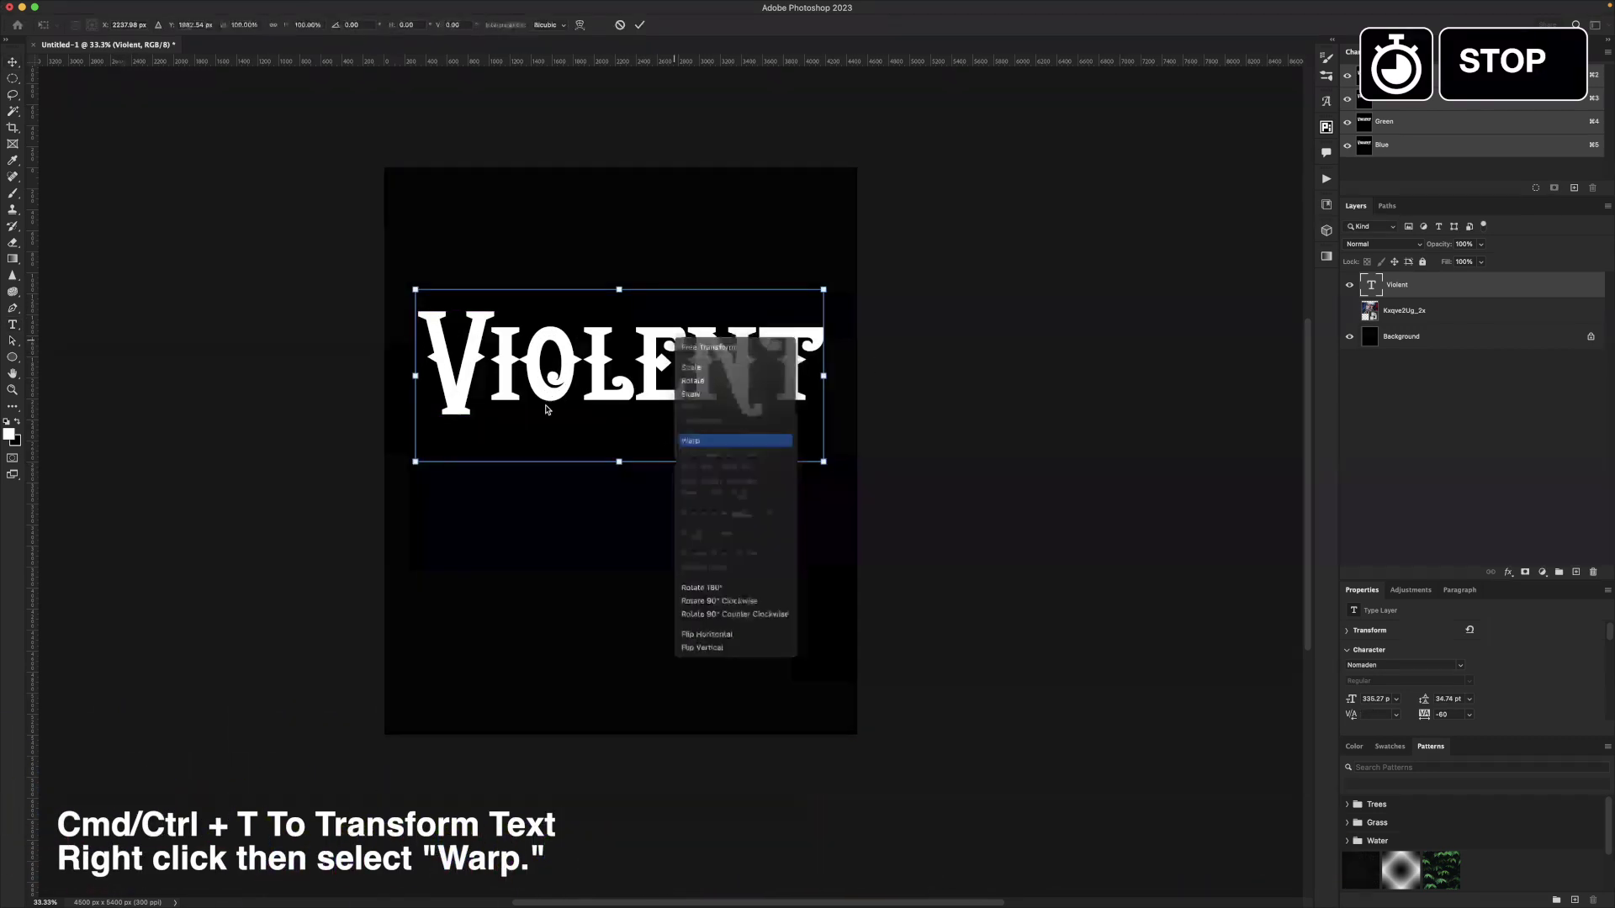
{"action": "left_click", "coordinate": [300, 25]}
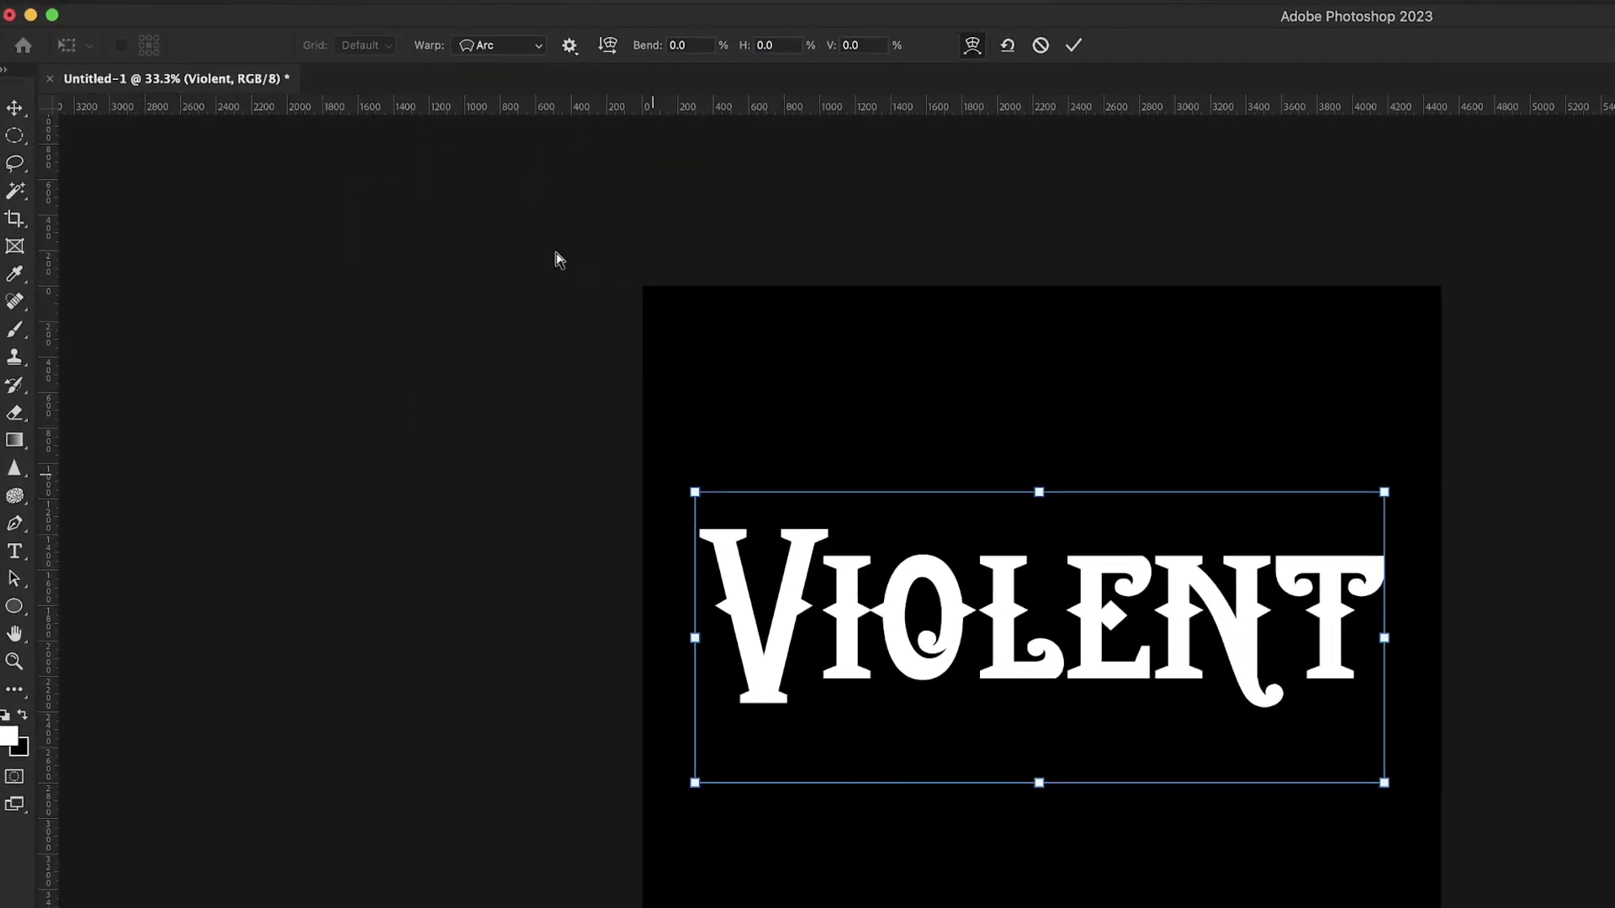
{"action": "left_click", "coordinate": [498, 45]}
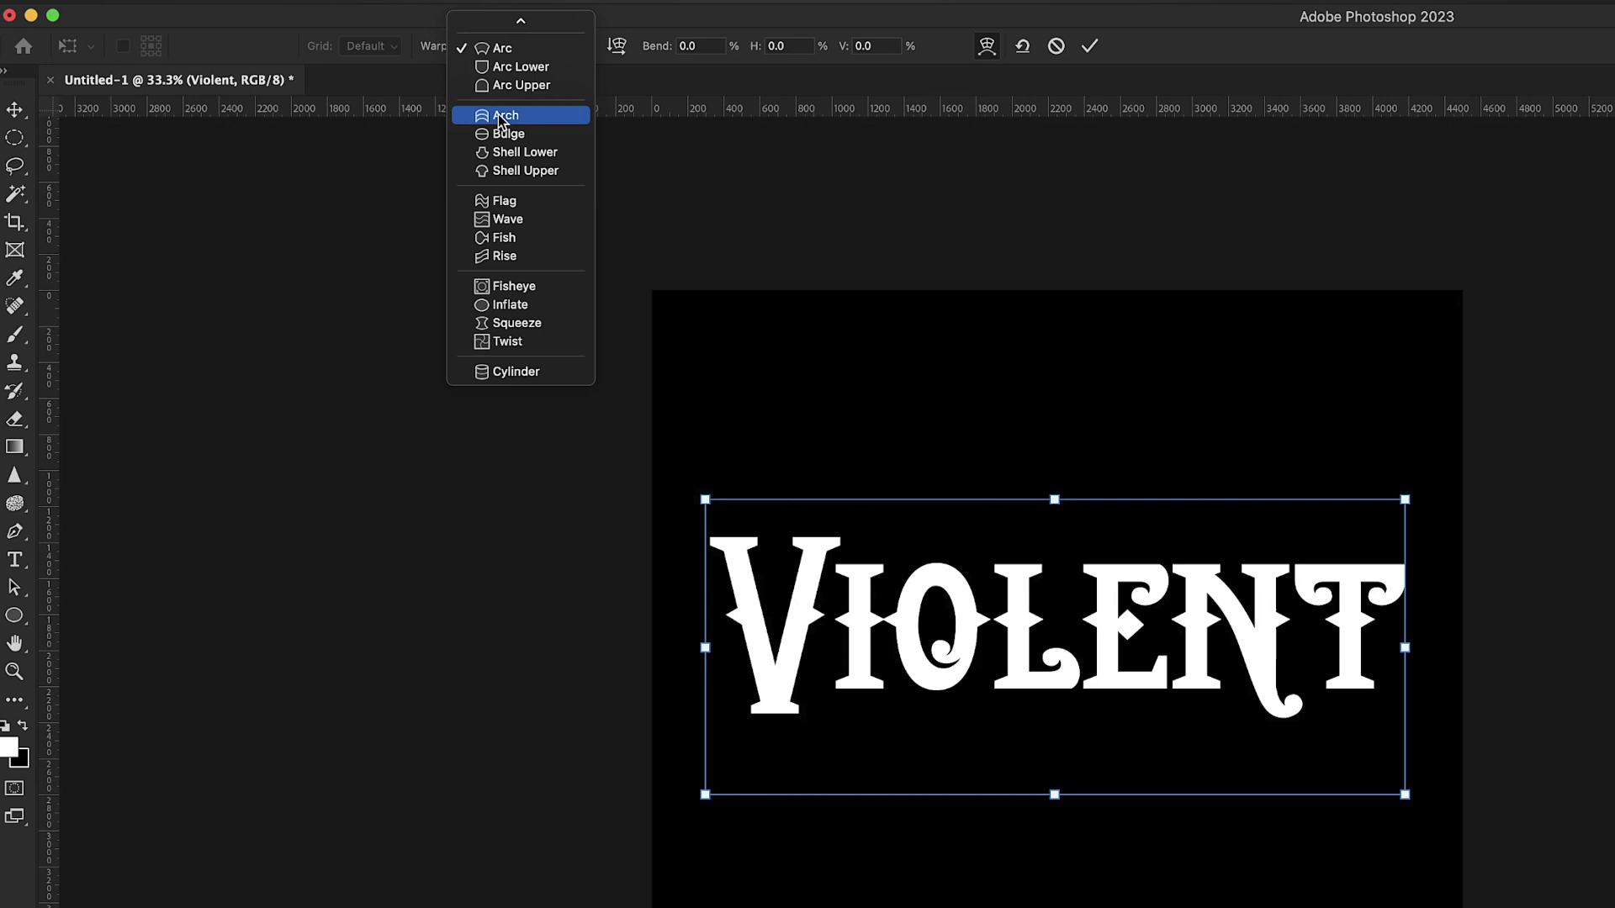
{"action": "left_click", "coordinate": [505, 200]}
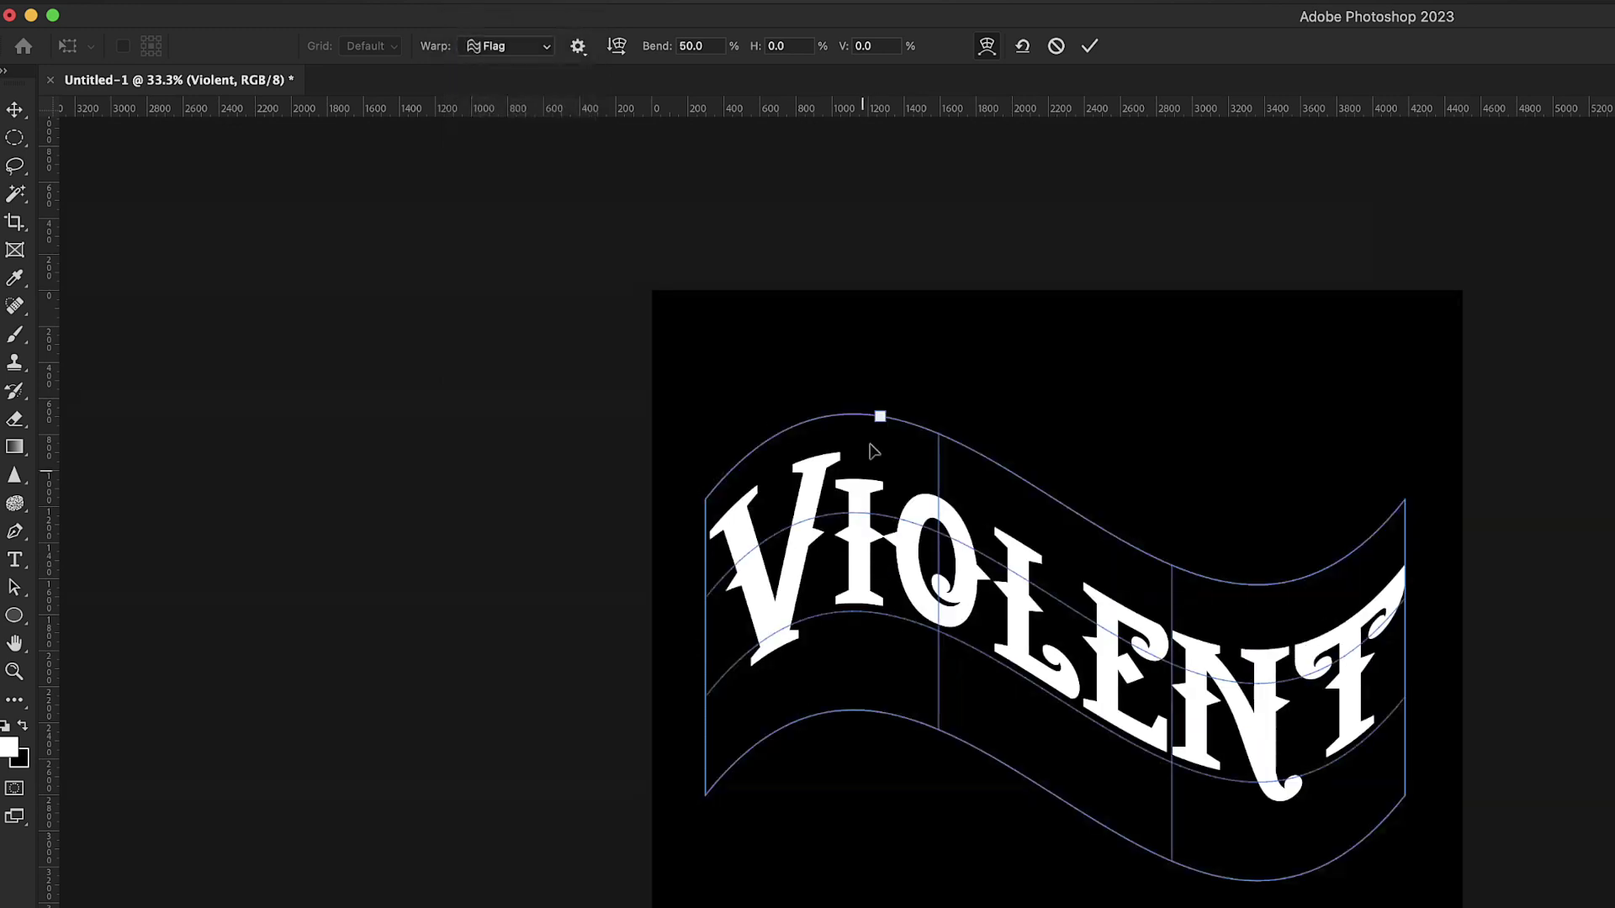
{"action": "left_click_drag", "start_coordinate": [880, 417], "coordinate": [879, 553]}
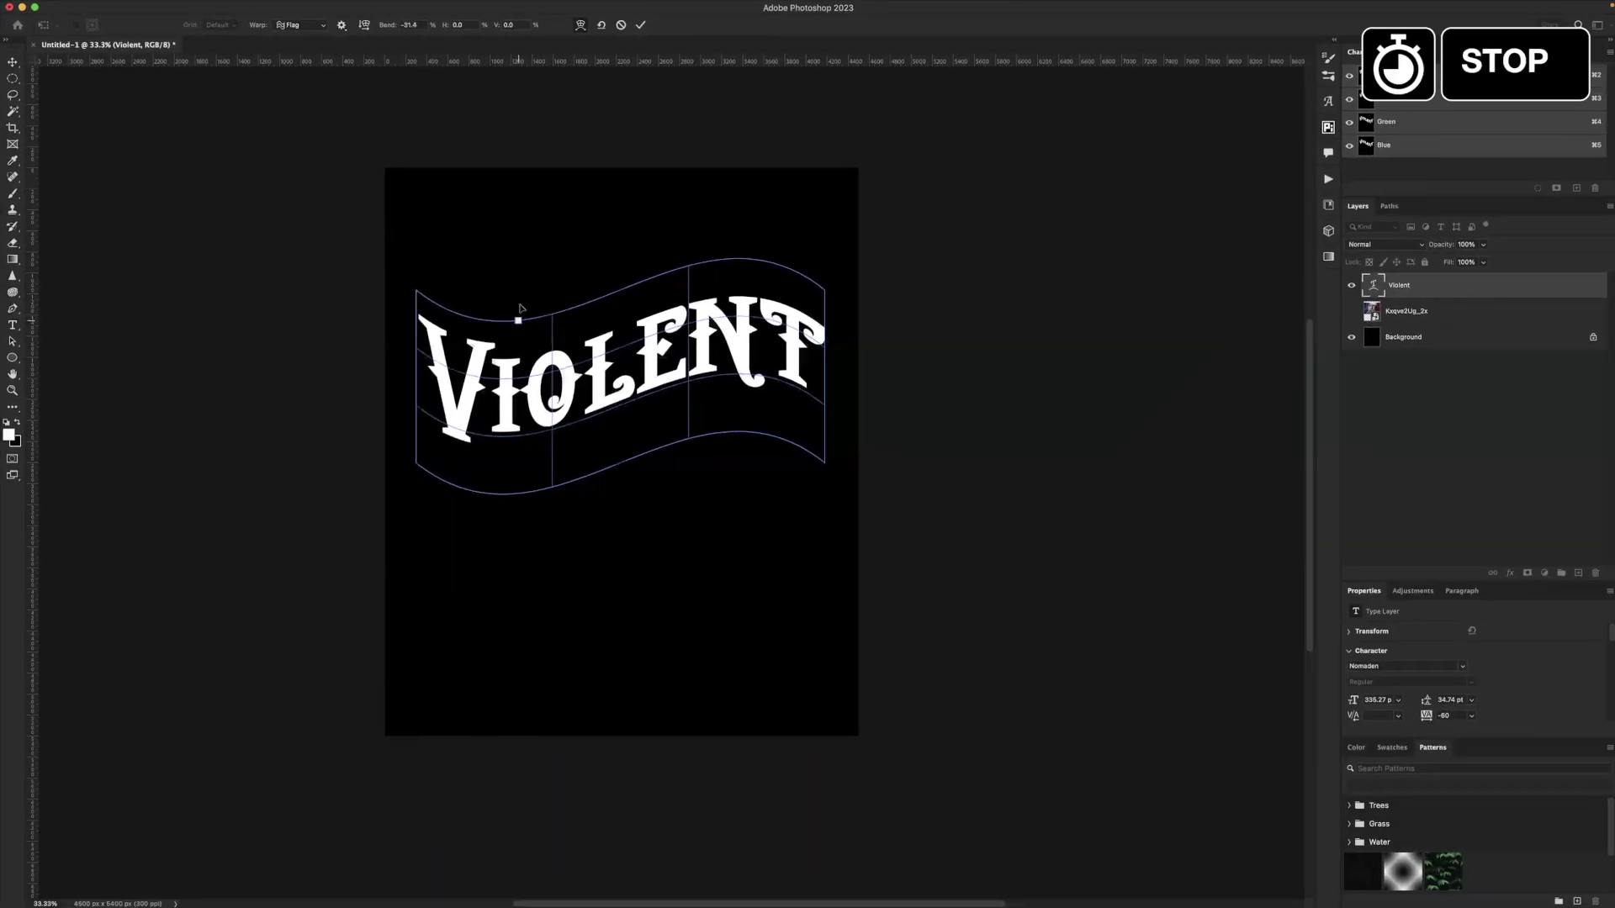
{"action": "key", "text": "Return"}
Move the warped "Violent" text higher on the canvas and add the text "Night" close beneath it.
{"action": "left_click_drag", "start_coordinate": [505, 353], "coordinate": [505, 288]}
{"action": "key", "text": "super+a"}
{"action": "left_click", "coordinate": [276, 26]}
{"action": "key", "text": "t"}
{"action": "left_click", "coordinate": [546, 468]}
{"action": "type", "text": "Night"}
{"action": "left_click", "coordinate": [621, 439]}
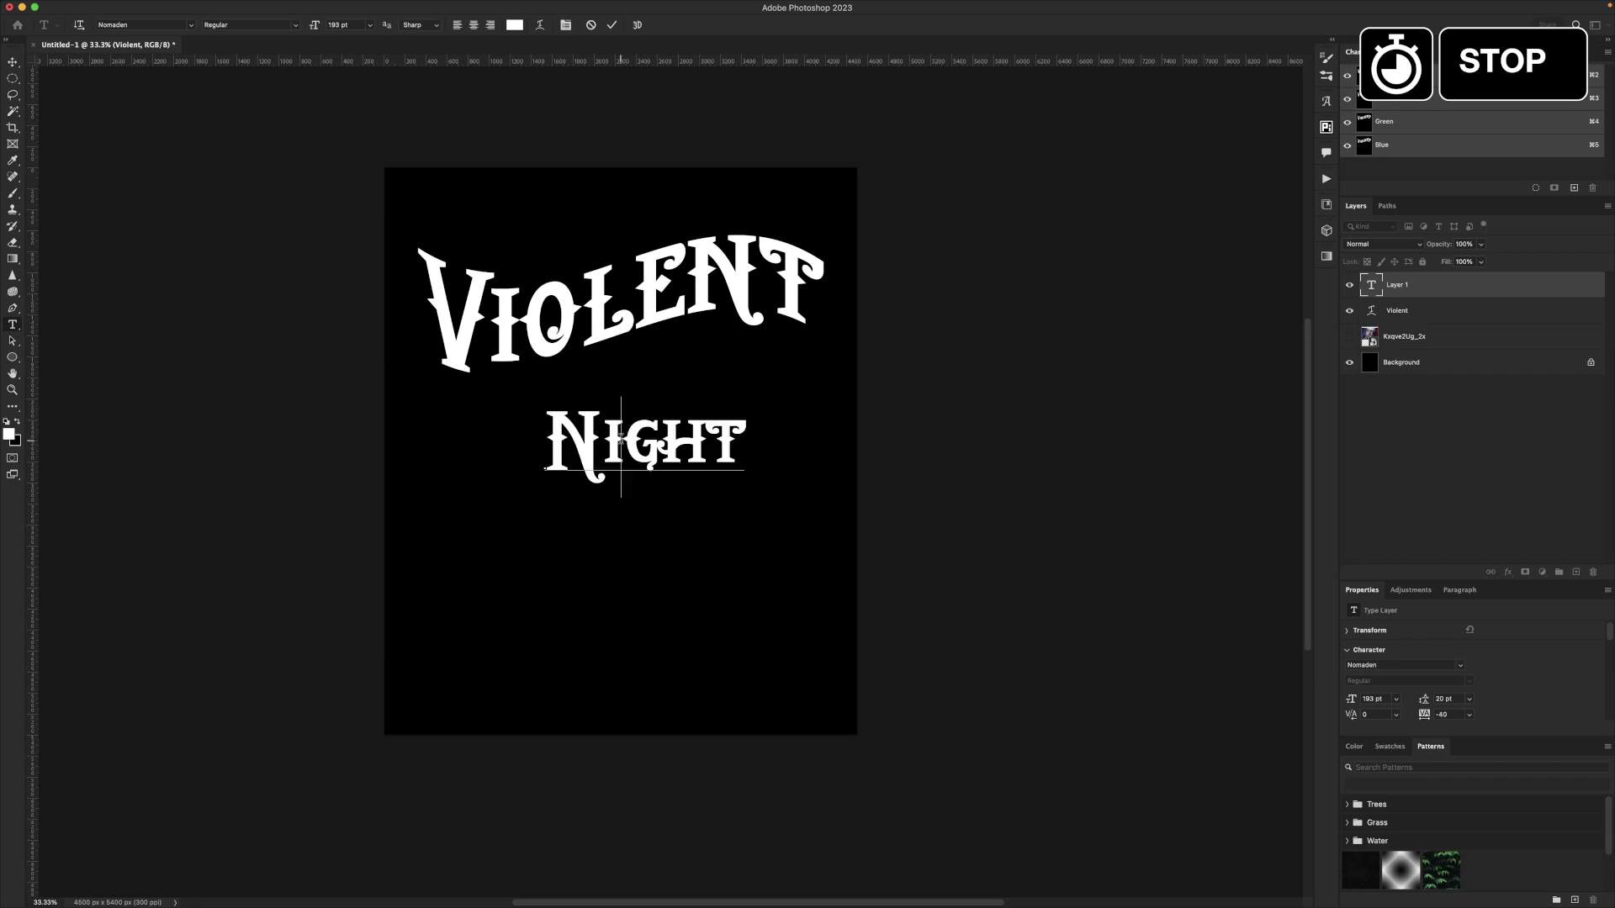
{"action": "left_click_drag", "start_coordinate": [645, 441], "coordinate": [674, 383]}
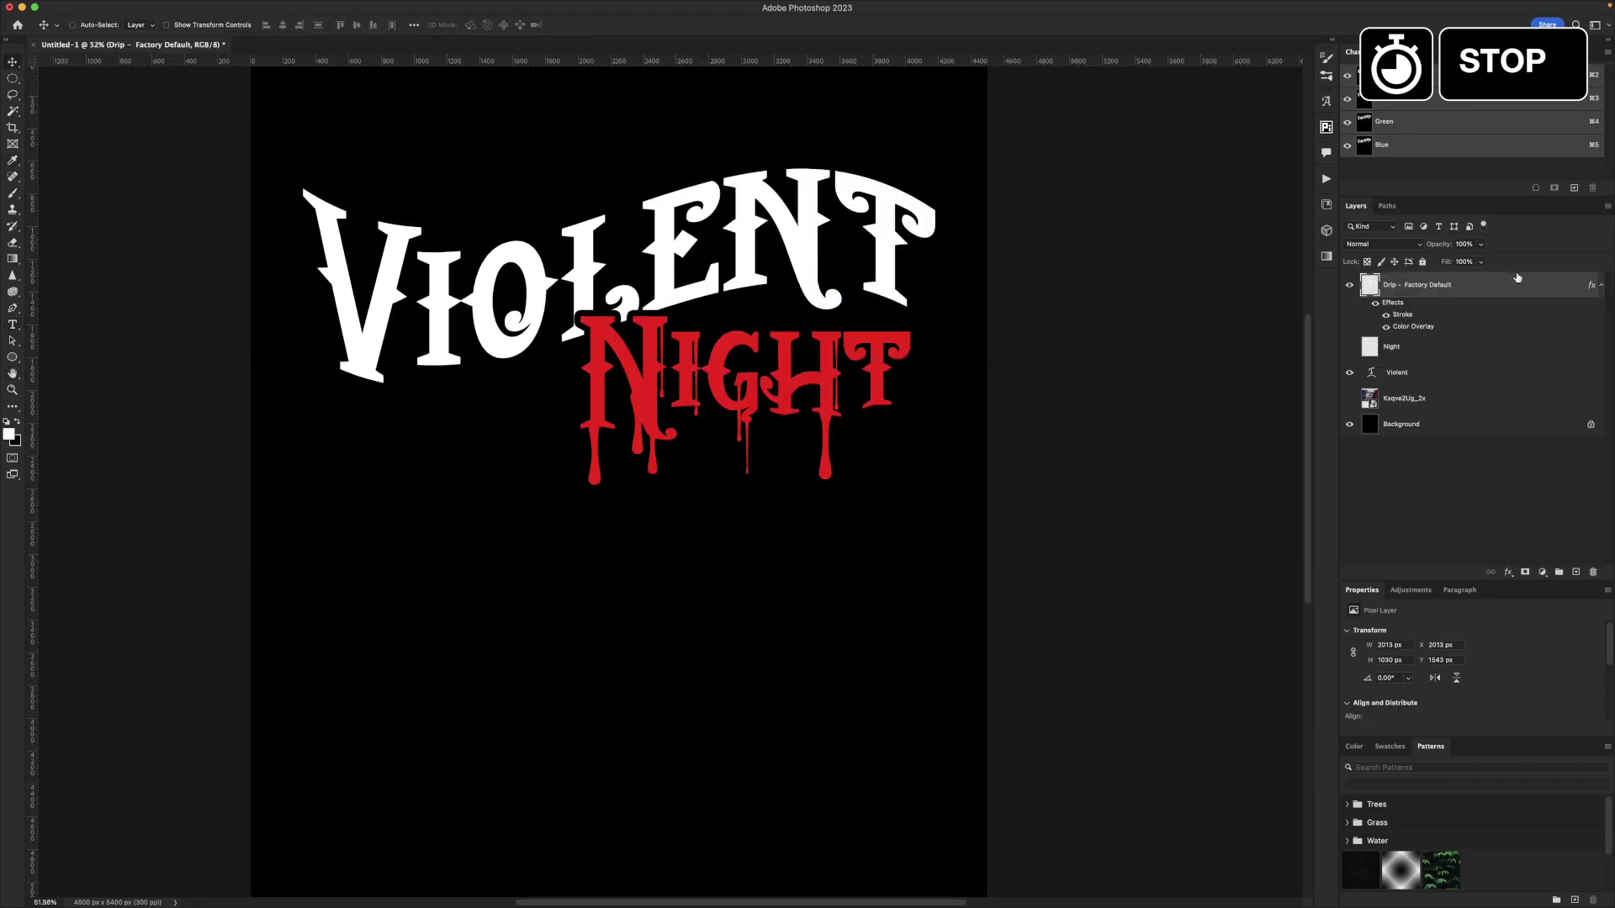
Place the "Violent" layer above the "Night" layer and recolour its text with the red sampled from the dripping lettering.
{"action": "left_click", "coordinate": [1392, 347]}
{"action": "left_click_drag", "start_coordinate": [1370, 370], "coordinate": [1378, 339]}
{"action": "double_click", "coordinate": [1375, 346]}
{"action": "left_click", "coordinate": [9, 434]}
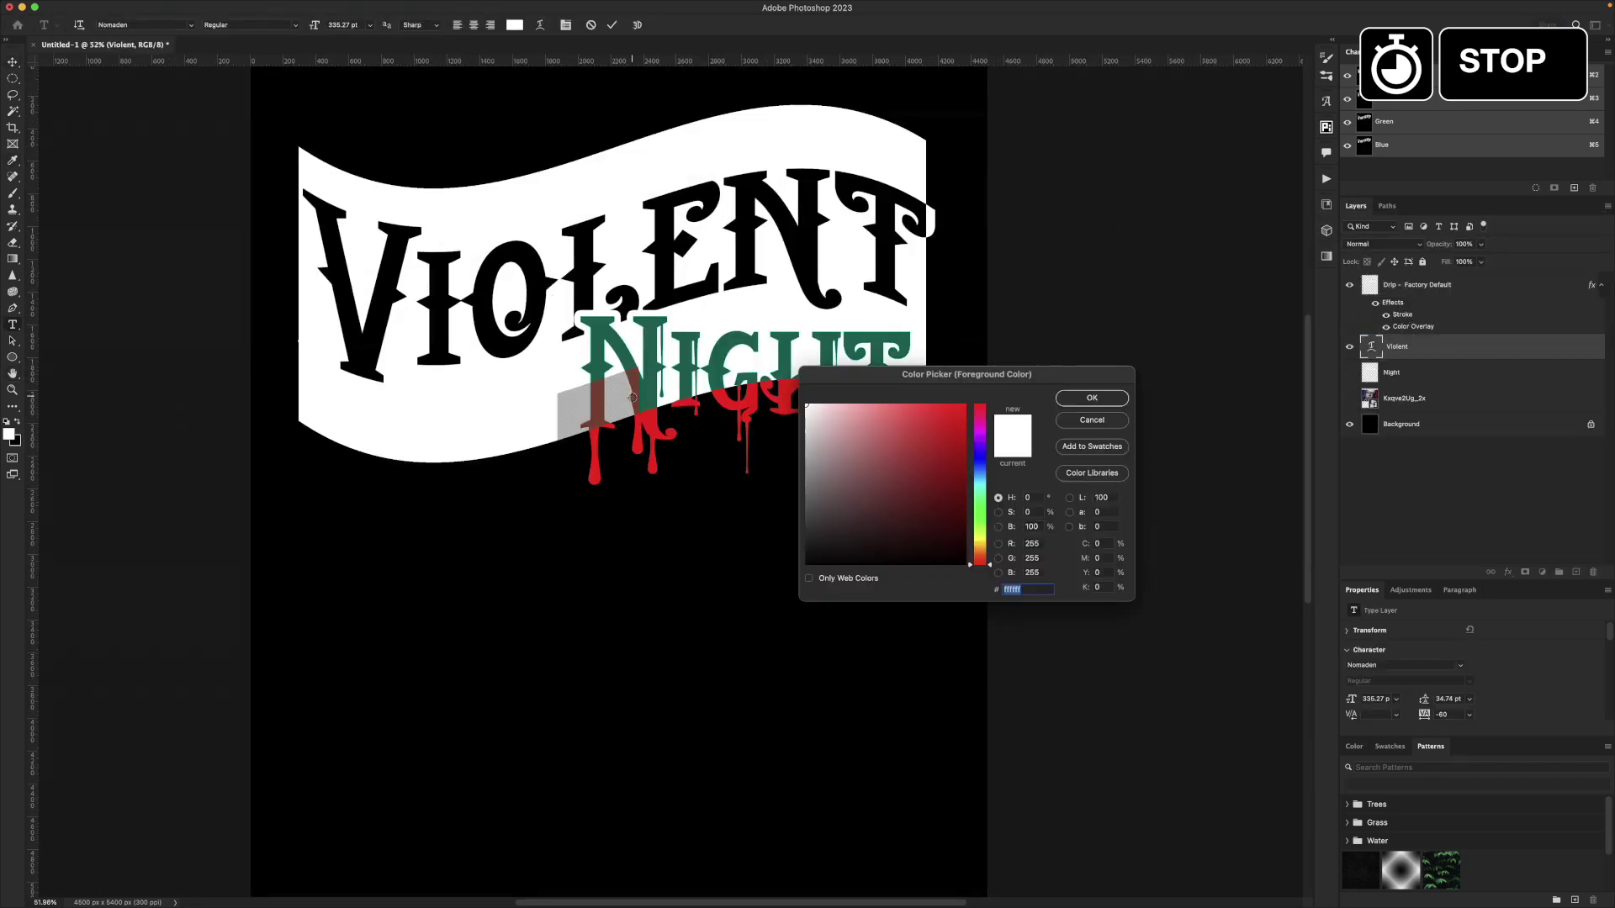
{"action": "left_click", "coordinate": [632, 396]}
{"action": "key", "text": "Return"}
{"action": "left_click", "coordinate": [12, 61]}
Add a new layer clipped to "Violent" and brush soft white across the upper part of its letters.
{"action": "left_click", "coordinate": [1576, 572]}
{"action": "key", "text": "super+alt+g"}
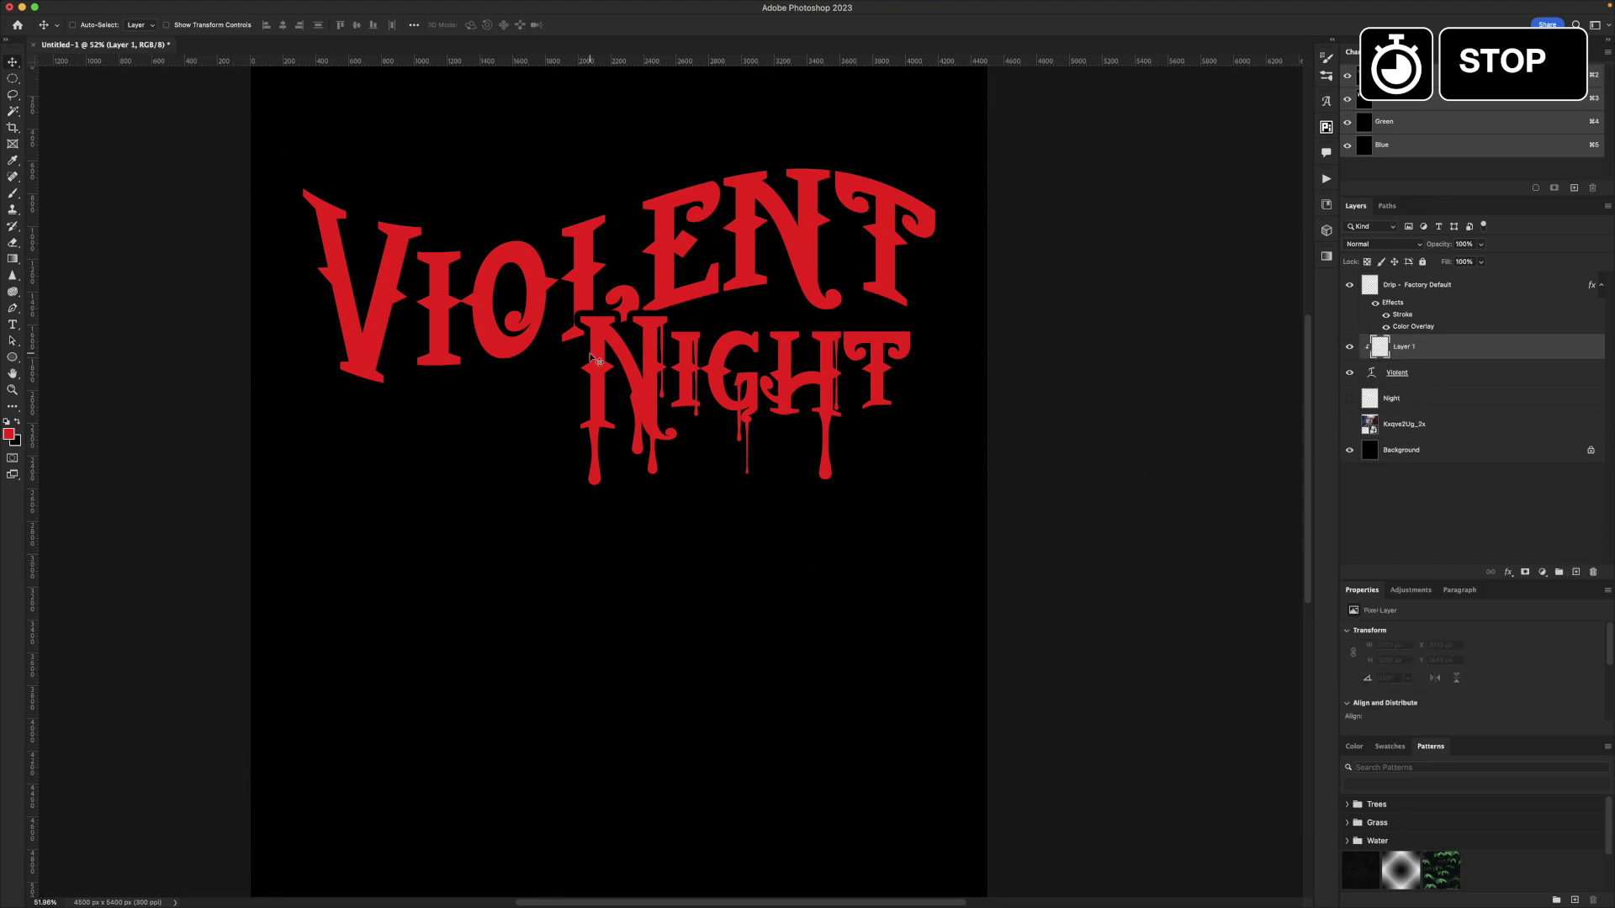
{"action": "key", "text": "b"}
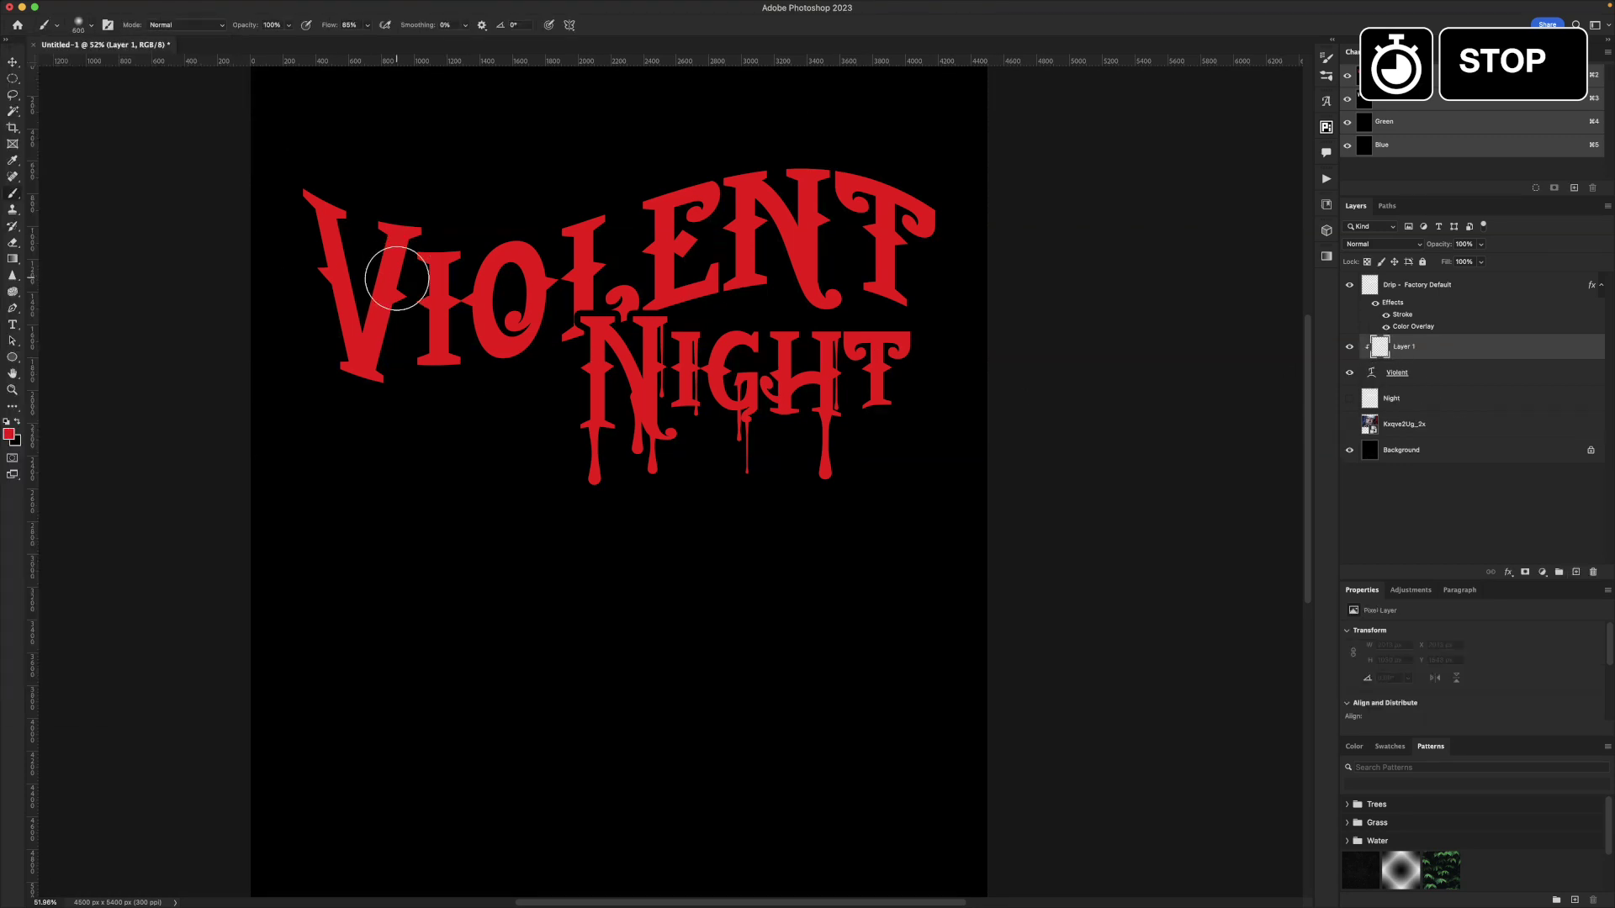
{"action": "mouse_move", "coordinate": [286, 192]}
{"action": "left_mouse_down"}
{"action": "mouse_move", "coordinate": [922, 166]}
{"action": "mouse_move", "coordinate": [293, 240]}
{"action": "left_mouse_up"}
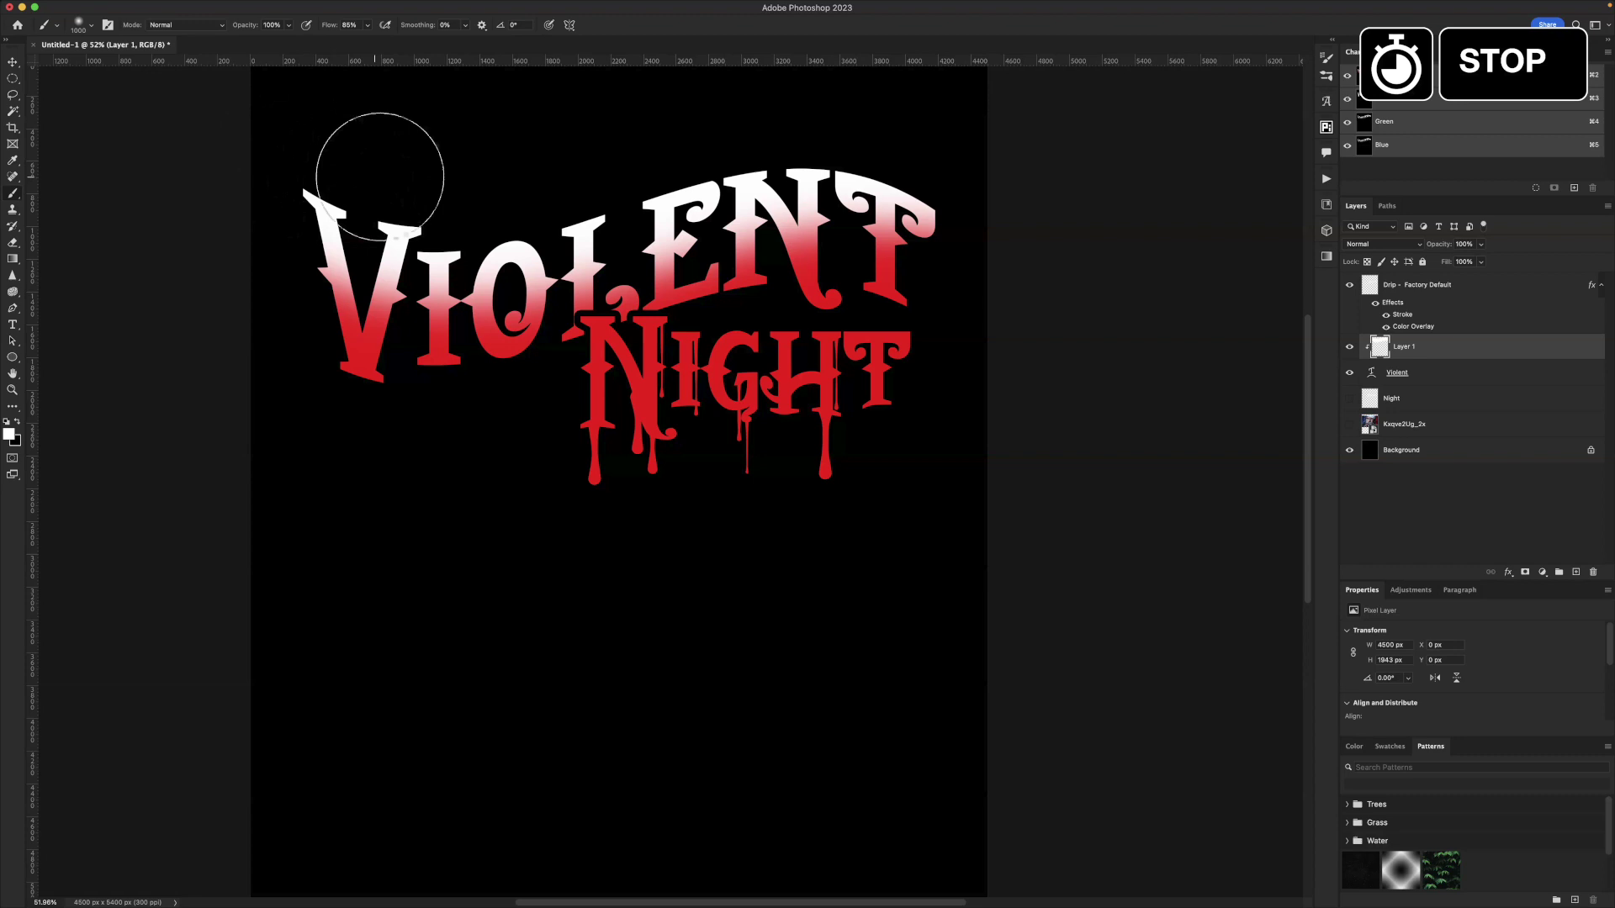
{"action": "left_click_drag", "start_coordinate": [381, 173], "coordinate": [925, 187]}
Show the Kxqve2Ug_2x photo layer and shift the photo slightly down behind the title.
{"action": "key", "text": "super+minus"}
{"action": "key", "text": "v"}
{"action": "left_click", "coordinate": [1350, 424]}
{"action": "left_click", "coordinate": [1368, 427]}
{"action": "left_click_drag", "start_coordinate": [713, 274], "coordinate": [774, 425]}
{"action": "left_click", "coordinate": [780, 467], "text": "alt"}
{"action": "key", "text": "v"}
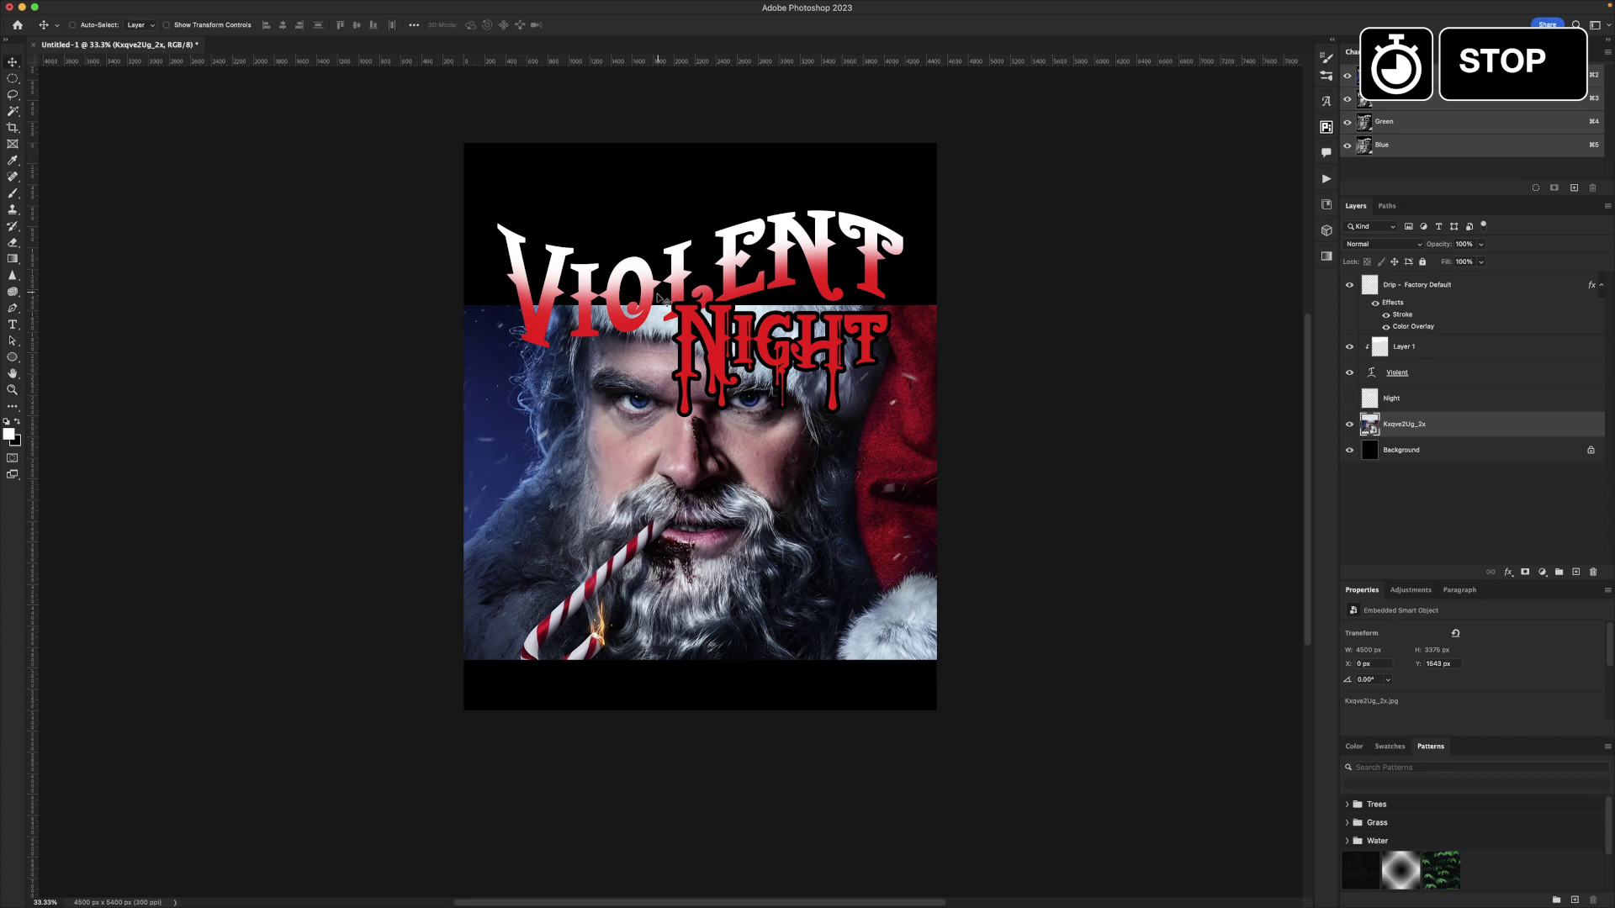
{"action": "left_click_drag", "start_coordinate": [659, 296], "coordinate": [659, 306]}
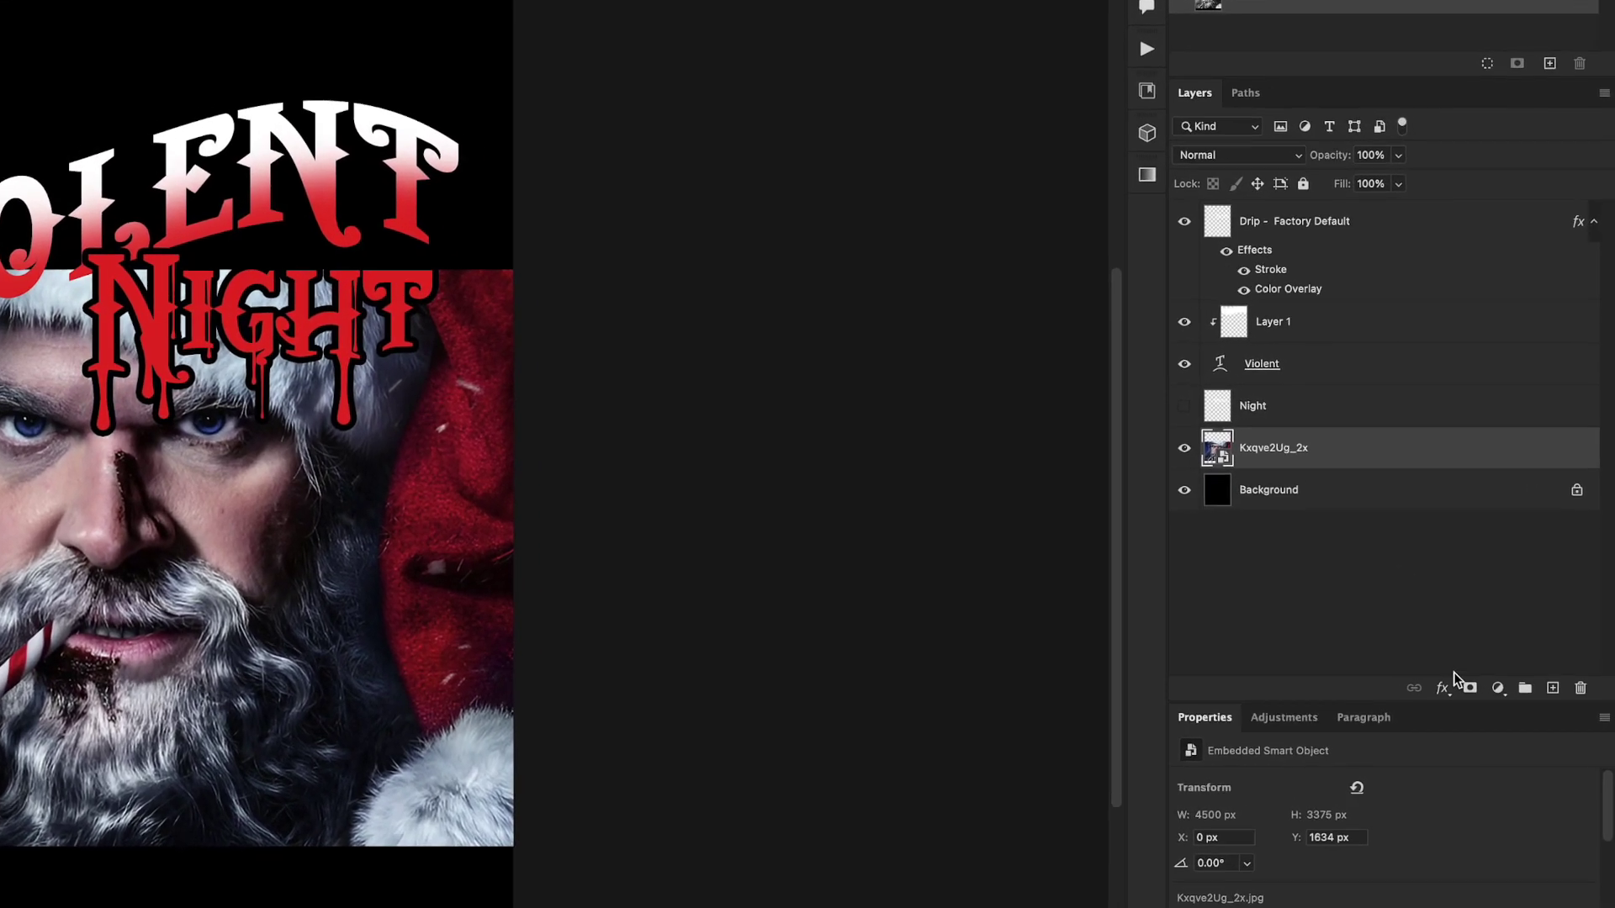
Add a layer mask to the photo and fade its outer edges into the black background with a soft black brush.
{"action": "left_click", "coordinate": [1525, 572]}
{"action": "key", "text": "b"}
{"action": "key", "text": "bracketright"}
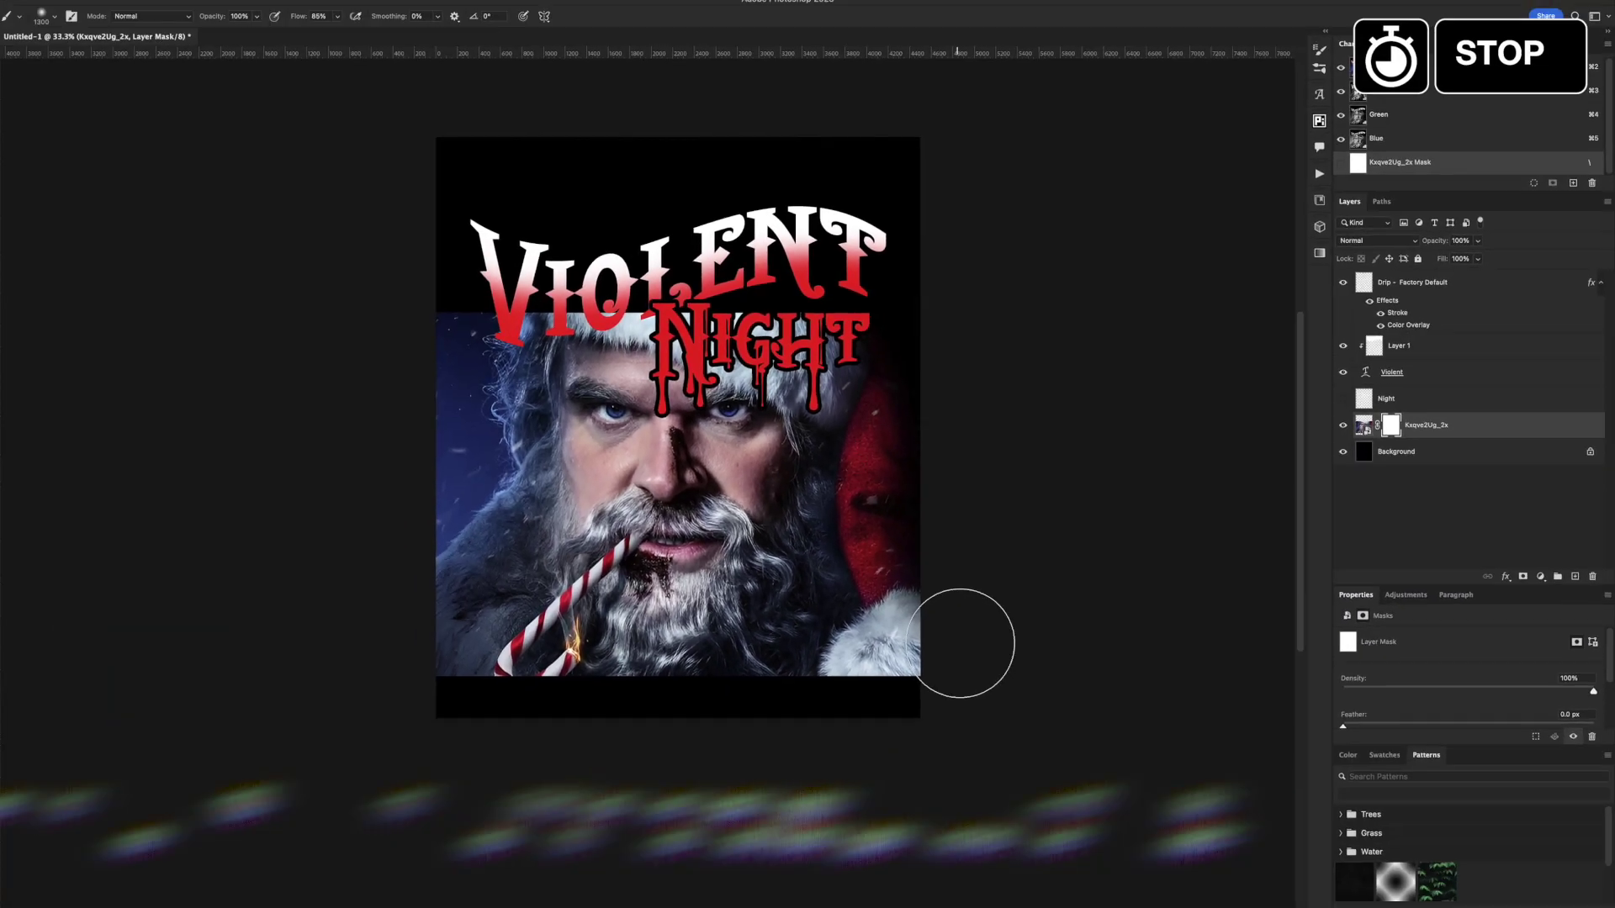
{"action": "left_click_drag", "start_coordinate": [940, 697], "coordinate": [960, 691]}
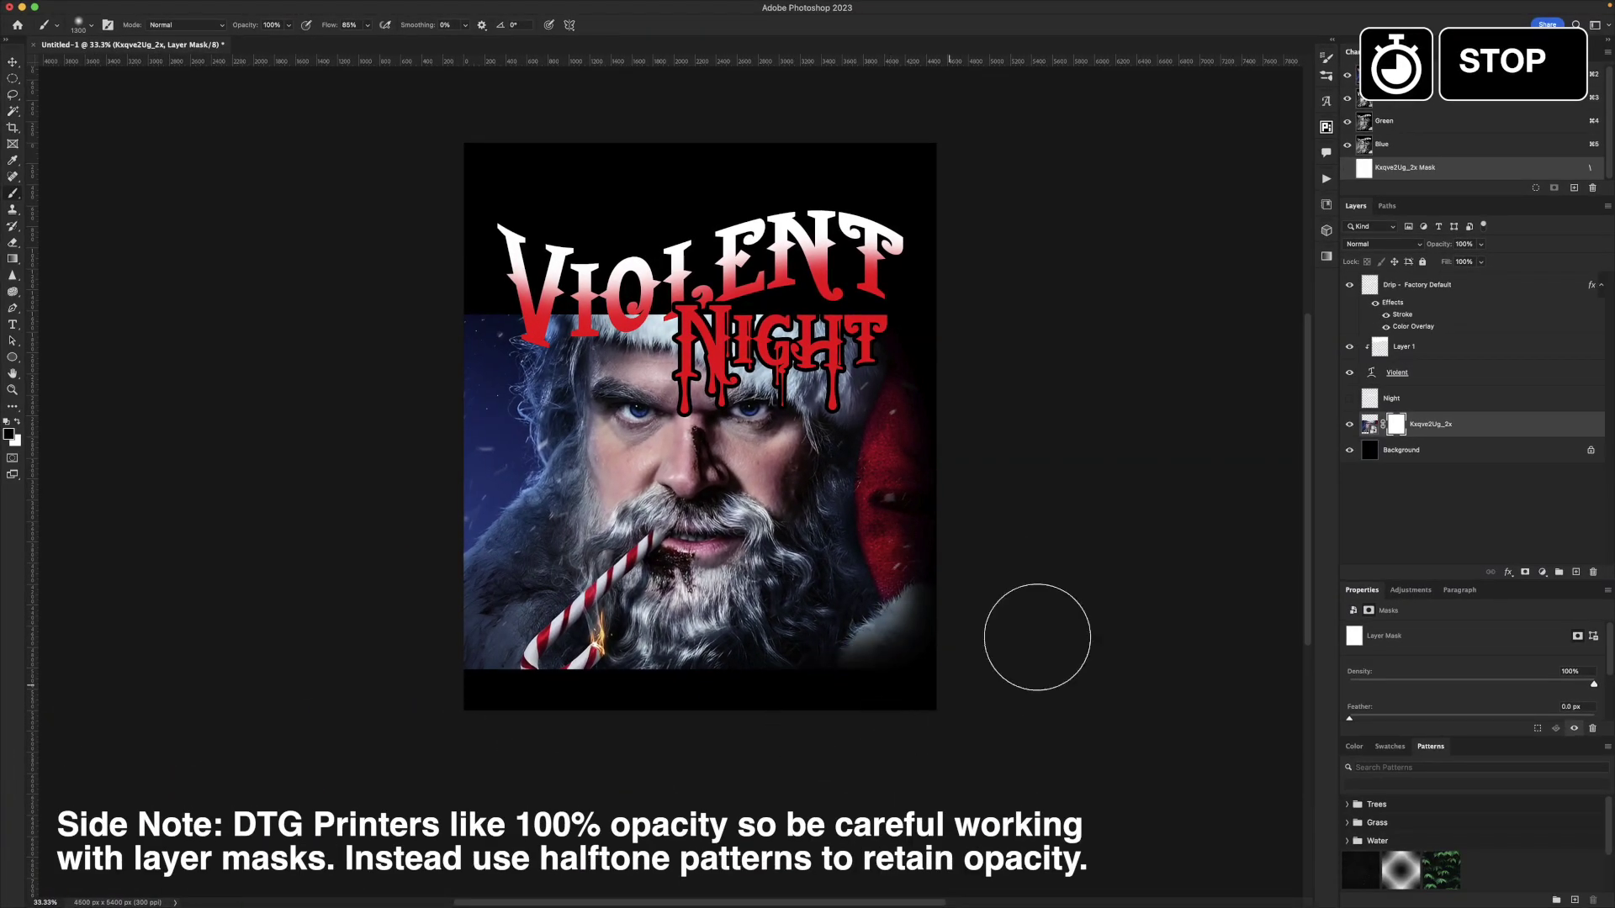
{"action": "mouse_move", "coordinate": [1037, 636]}
{"action": "left_mouse_down"}
{"action": "mouse_move", "coordinate": [800, 713]}
{"action": "mouse_move", "coordinate": [560, 713]}
{"action": "mouse_move", "coordinate": [467, 695]}
{"action": "mouse_move", "coordinate": [413, 601]}
{"action": "mouse_move", "coordinate": [447, 322]}
{"action": "mouse_move", "coordinate": [434, 492]}
{"action": "mouse_move", "coordinate": [469, 355]}
{"action": "mouse_move", "coordinate": [451, 634]}
{"action": "mouse_move", "coordinate": [472, 623]}
{"action": "mouse_move", "coordinate": [497, 266]}
{"action": "mouse_move", "coordinate": [671, 243]}
{"action": "mouse_move", "coordinate": [681, 268]}
{"action": "mouse_move", "coordinate": [591, 270]}
{"action": "mouse_move", "coordinate": [816, 290]}
{"action": "mouse_move", "coordinate": [982, 363]}
{"action": "mouse_move", "coordinate": [909, 326]}
{"action": "left_mouse_up"}
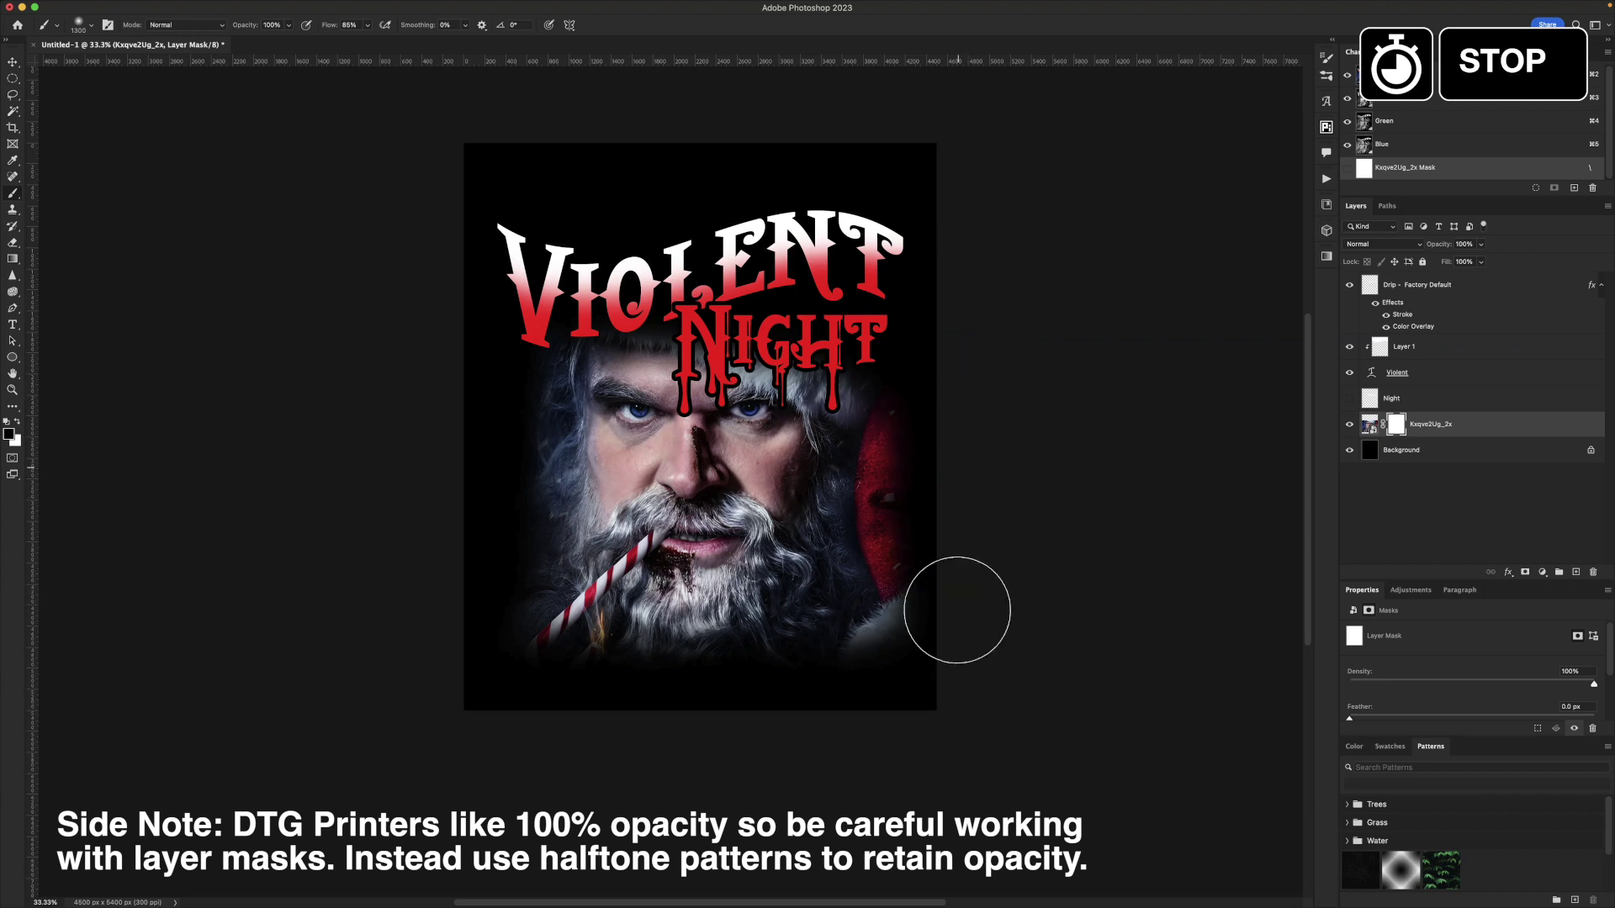
Enlarge the mask brush to 1600 px and hide the remaining photo edges beside and below the face.
{"action": "key", "text": "bracketright"}
{"action": "key", "text": "bracketright"}
{"action": "key", "text": "bracketright"}
{"action": "mouse_move", "coordinate": [956, 563]}
{"action": "left_mouse_down"}
{"action": "mouse_move", "coordinate": [937, 598]}
{"action": "mouse_move", "coordinate": [934, 409]}
{"action": "mouse_move", "coordinate": [912, 368]}
{"action": "mouse_move", "coordinate": [914, 638]}
{"action": "left_mouse_up"}
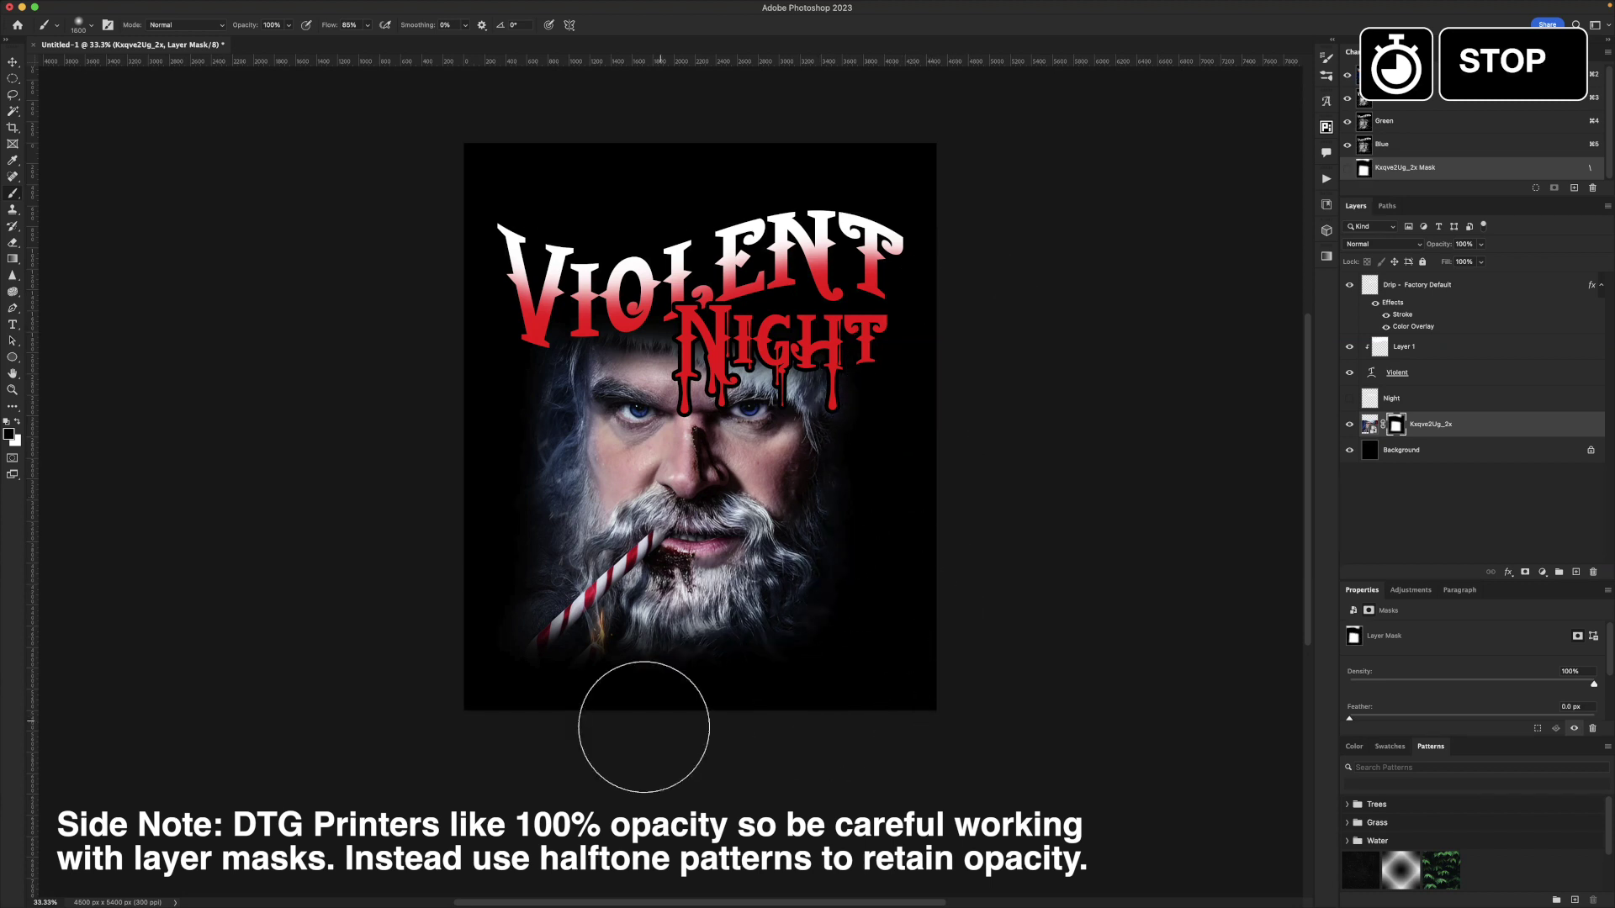
{"action": "left_click_drag", "start_coordinate": [479, 683], "coordinate": [451, 479]}
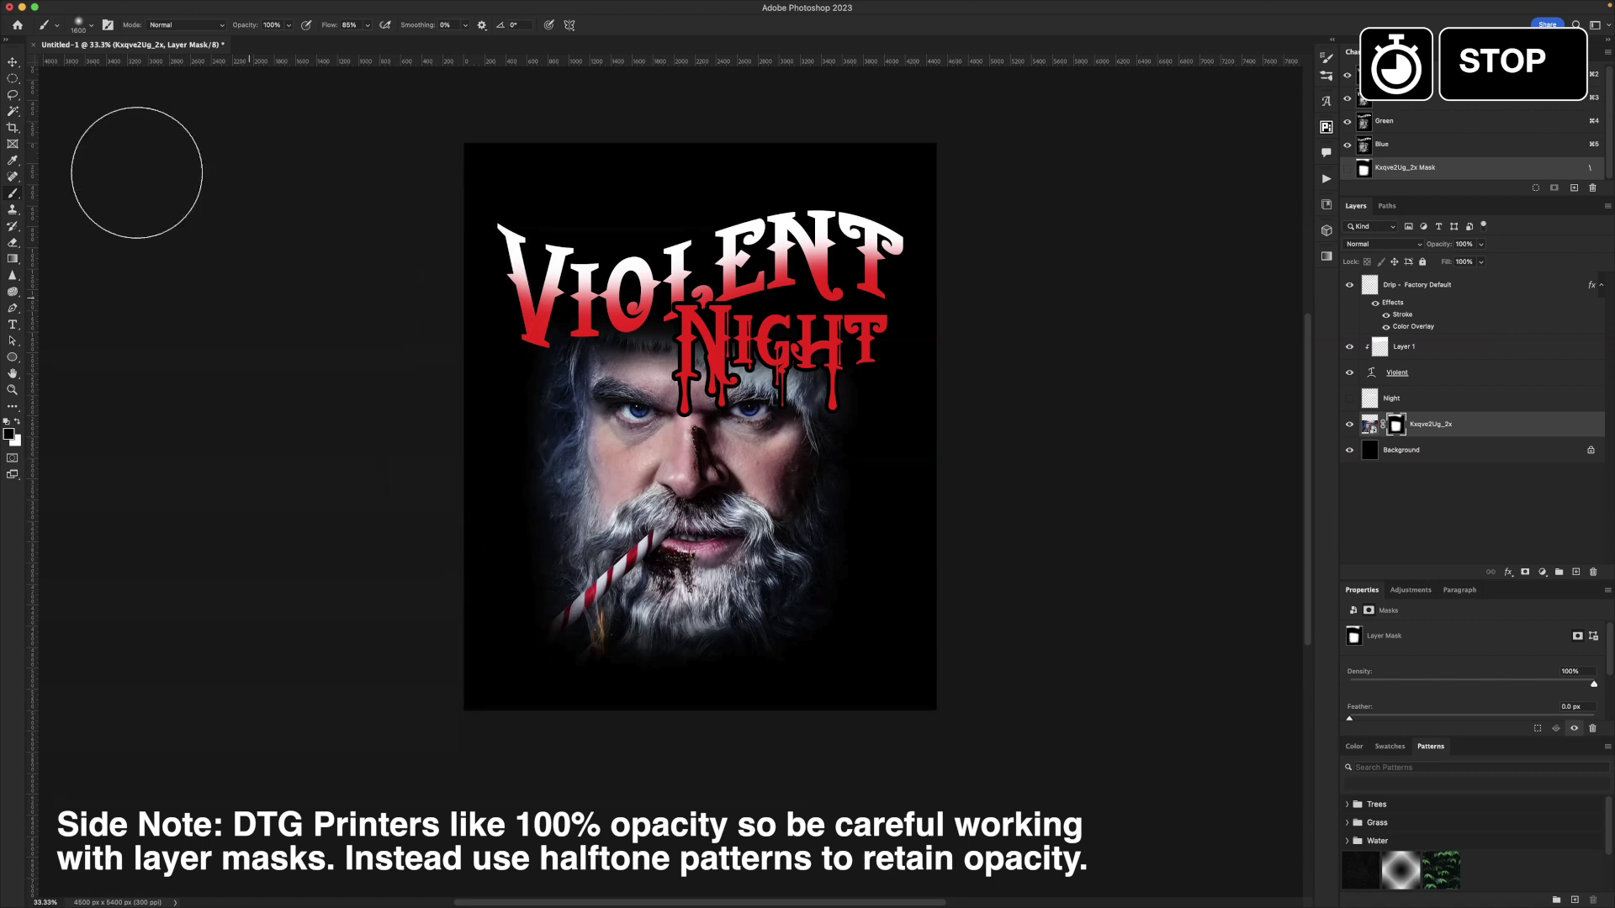
Reposition the masked portrait under the title and scale it up to about 114%.
{"action": "left_click", "coordinate": [12, 63]}
{"action": "left_click_drag", "start_coordinate": [619, 328], "coordinate": [629, 338]}
{"action": "key", "text": "super+t"}
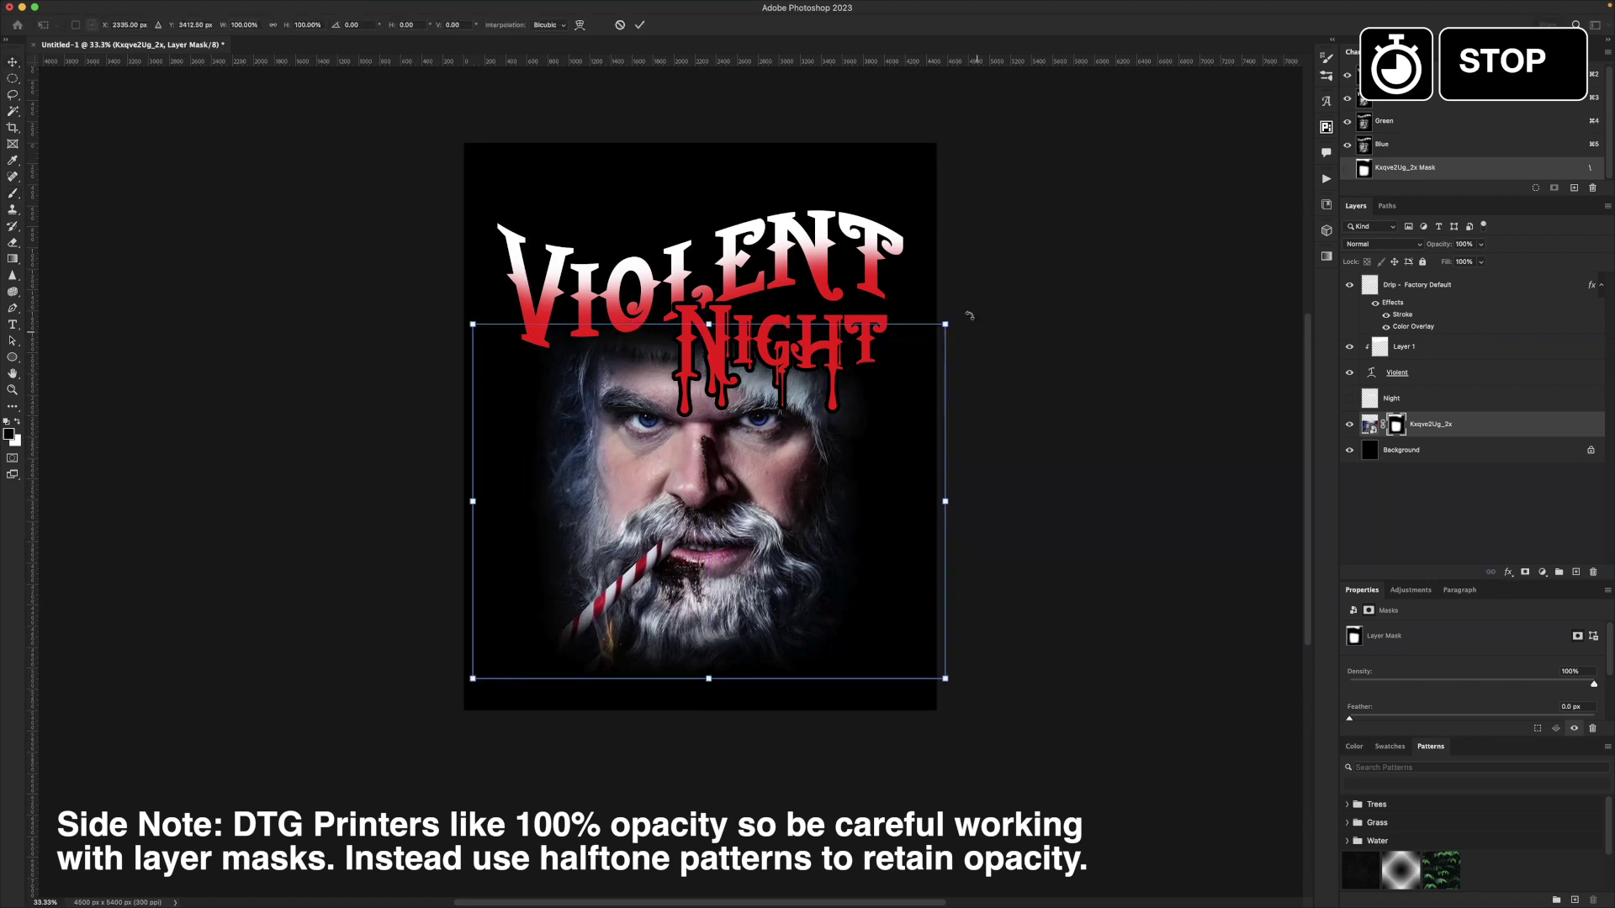
{"action": "left_click_drag", "start_coordinate": [944, 326], "coordinate": [979, 299]}
{"action": "left_click_drag", "start_coordinate": [757, 408], "coordinate": [751, 399]}
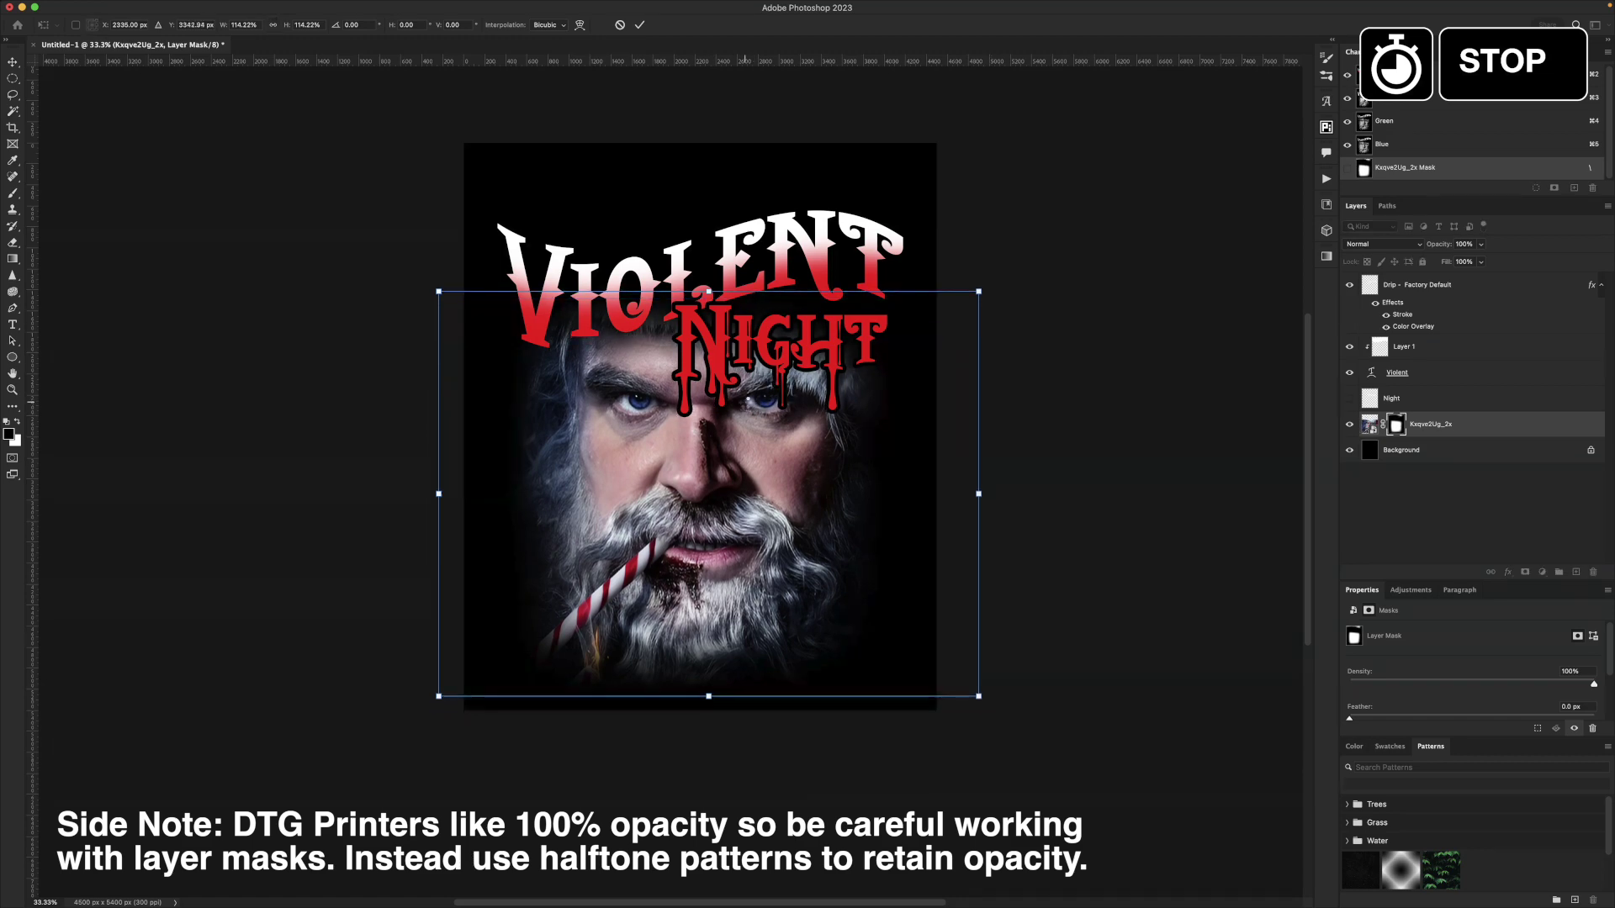
{"action": "key", "text": "Return"}
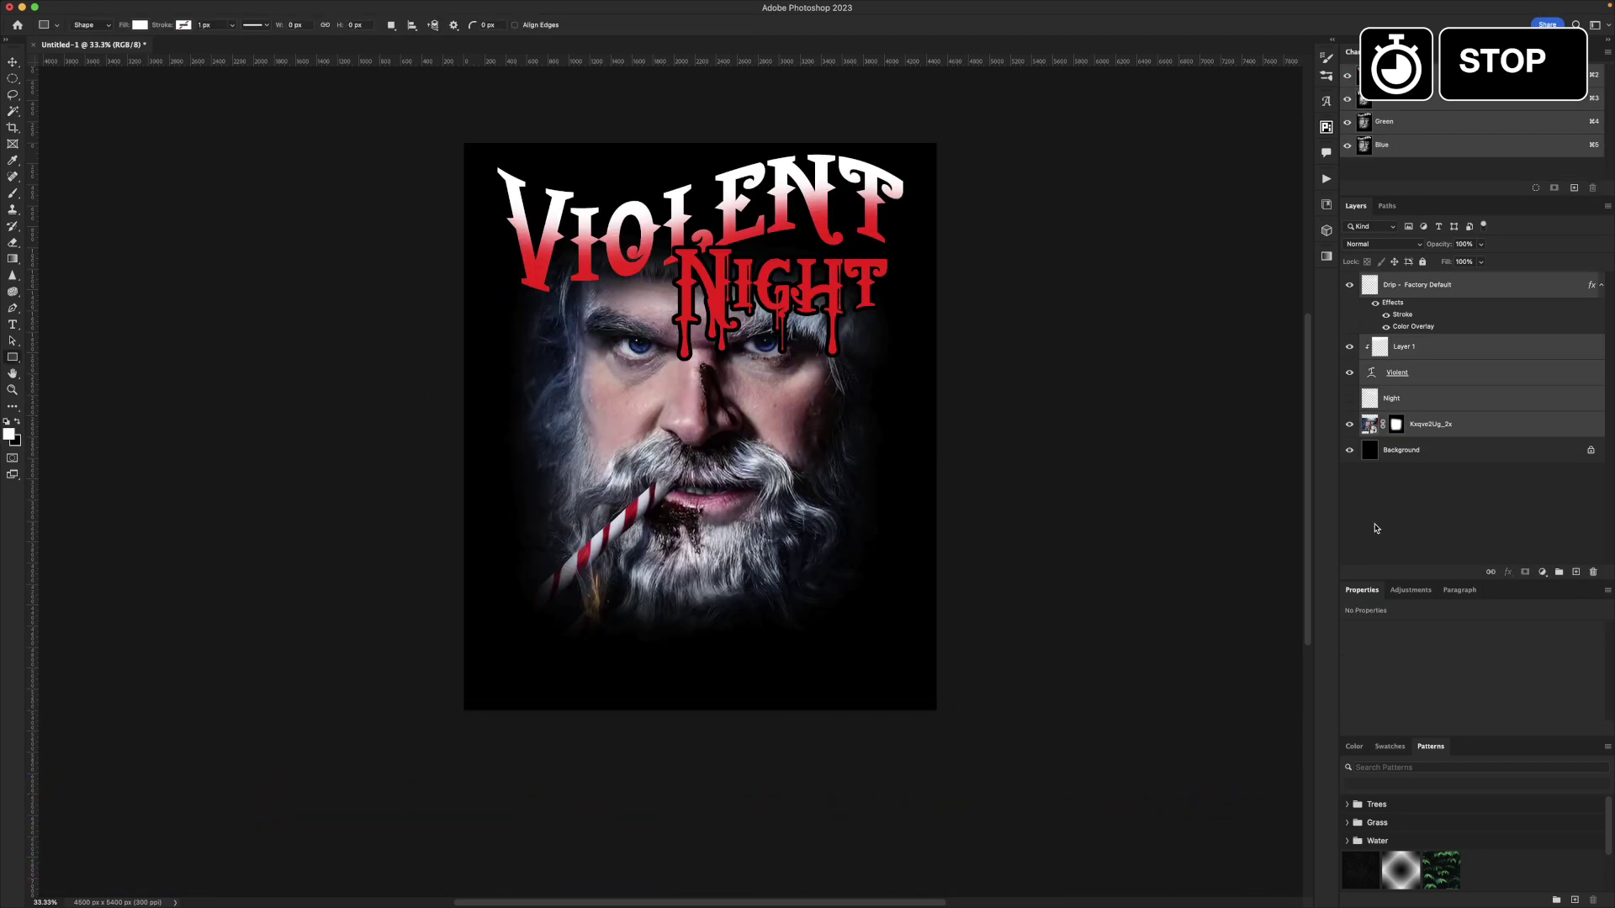
Draw a white rectangle of about 1064 by 789 px beside the beard and duplicate it directly below.
{"action": "left_click", "coordinate": [1401, 304]}
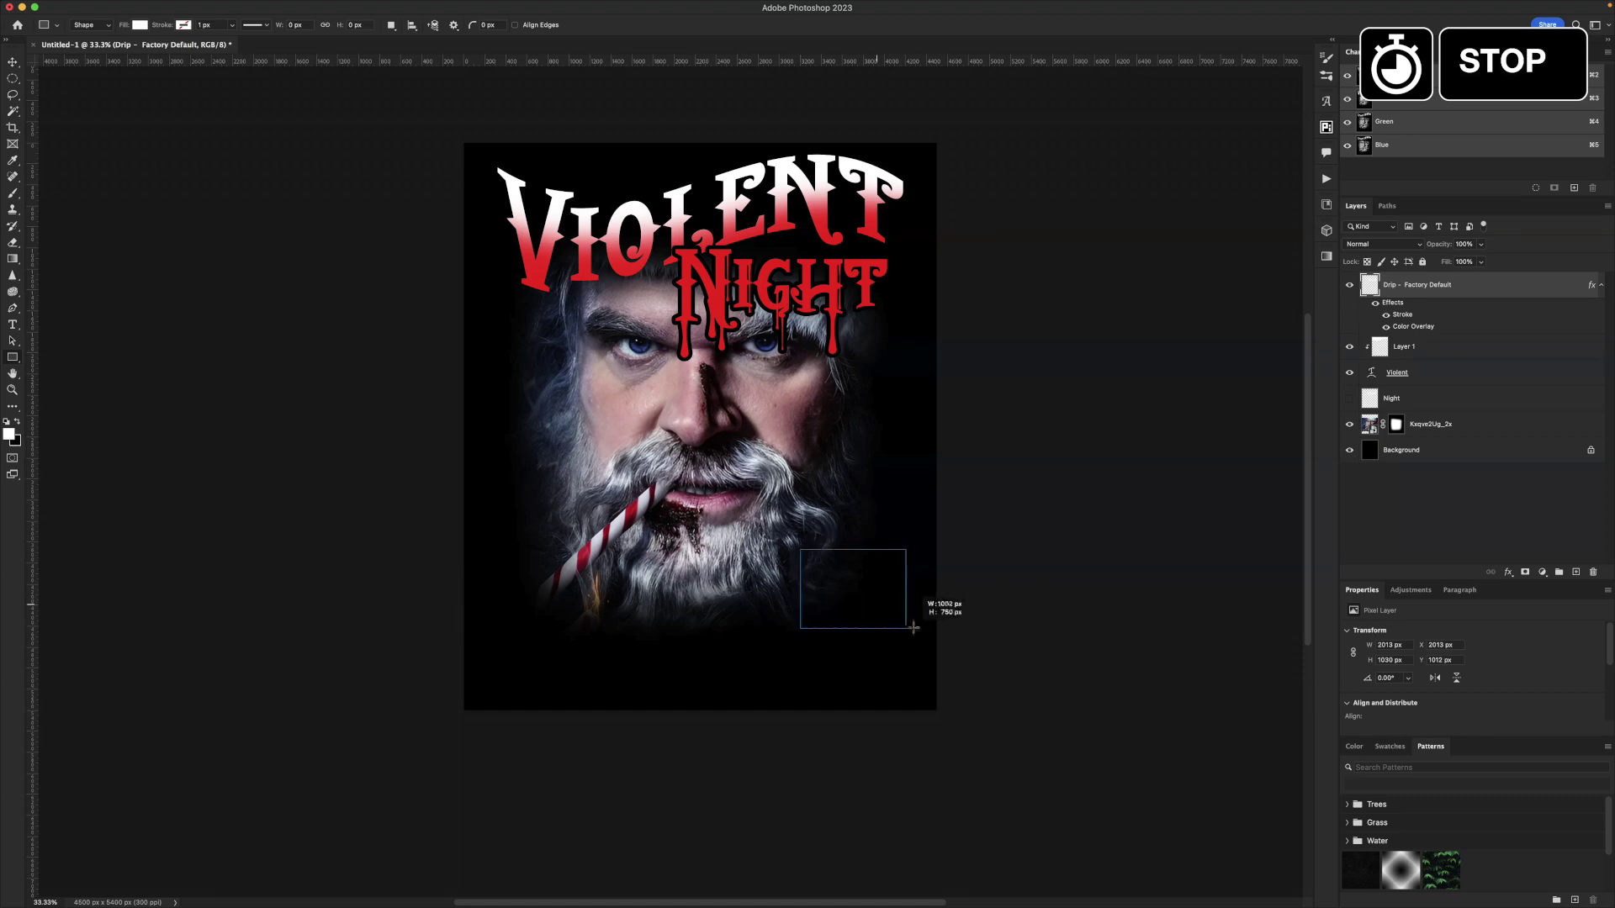
{"action": "left_click_drag", "start_coordinate": [911, 633], "coordinate": [907, 552]}
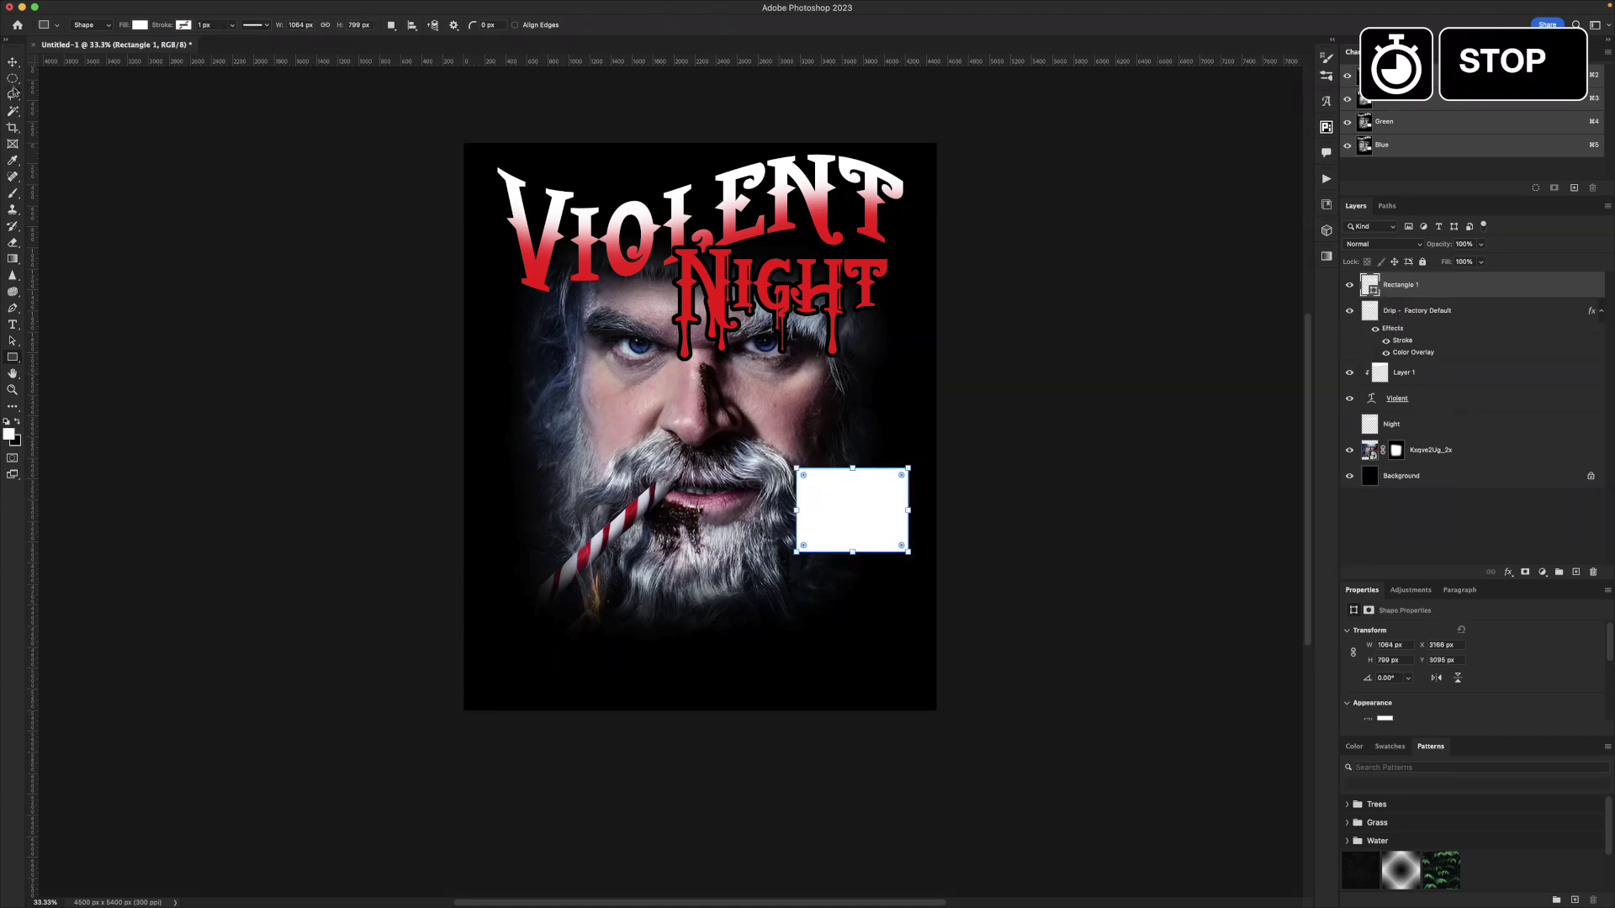
{"action": "key", "text": "v"}
{"action": "left_click_drag", "start_coordinate": [789, 382], "coordinate": [789, 476]}
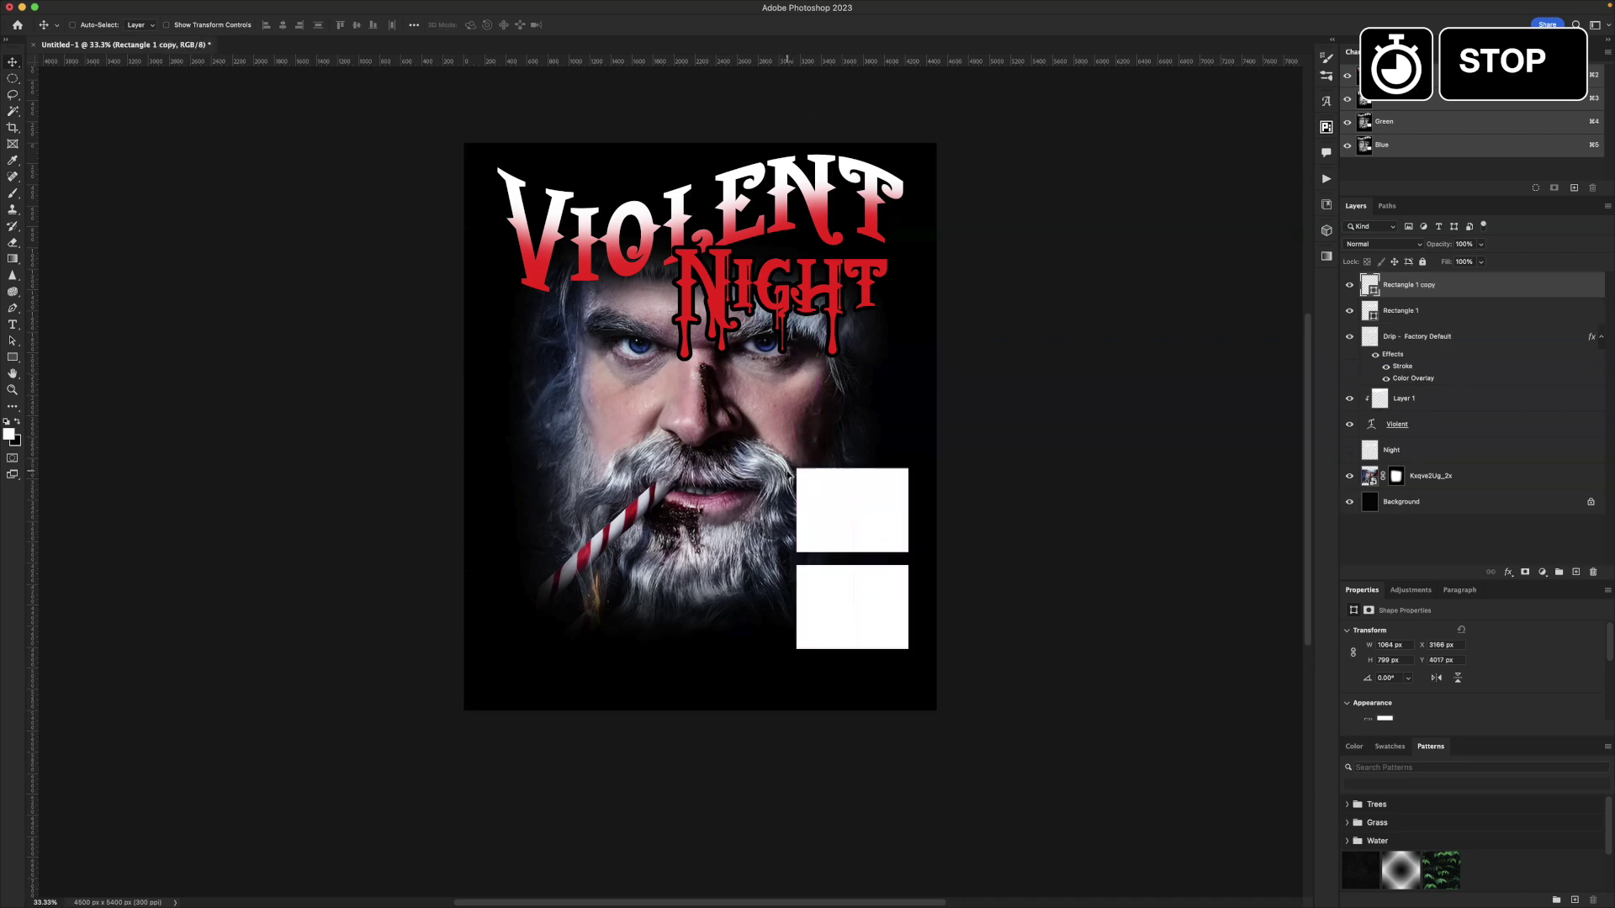
Align both rectangles with the title's right edge and resize the pair to about 1269 by 1571 px overall.
{"action": "left_click", "coordinate": [1398, 312], "text": "shift"}
{"action": "left_click_drag", "start_coordinate": [920, 532], "coordinate": [916, 471]}
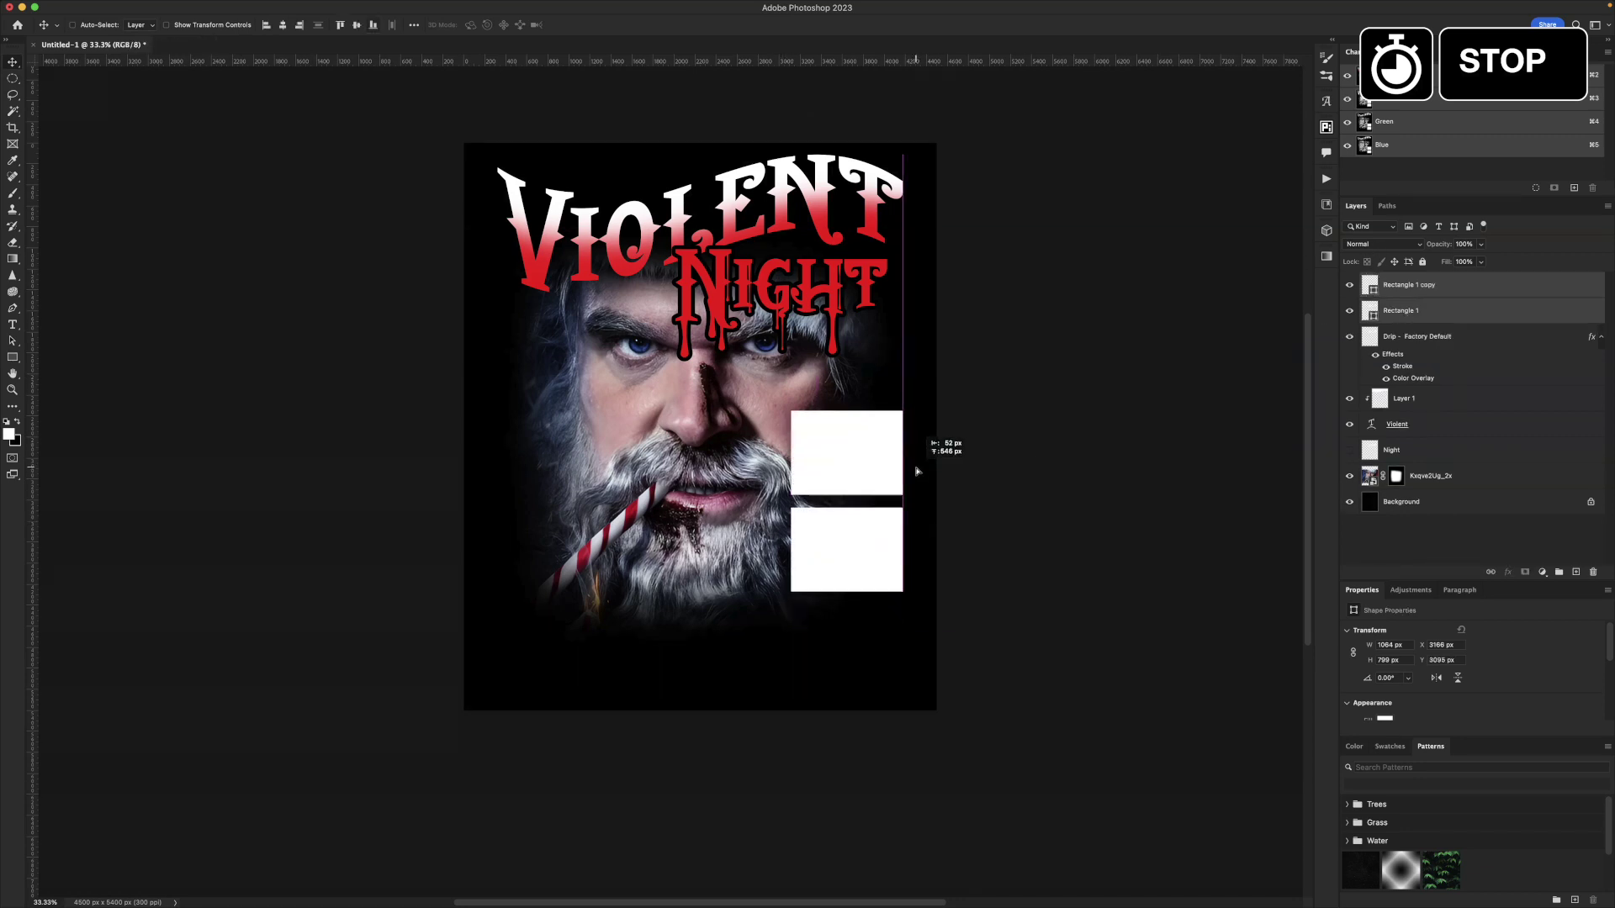
{"action": "key", "text": "super+t"}
{"action": "left_click_drag", "start_coordinate": [781, 503], "coordinate": [769, 502]}
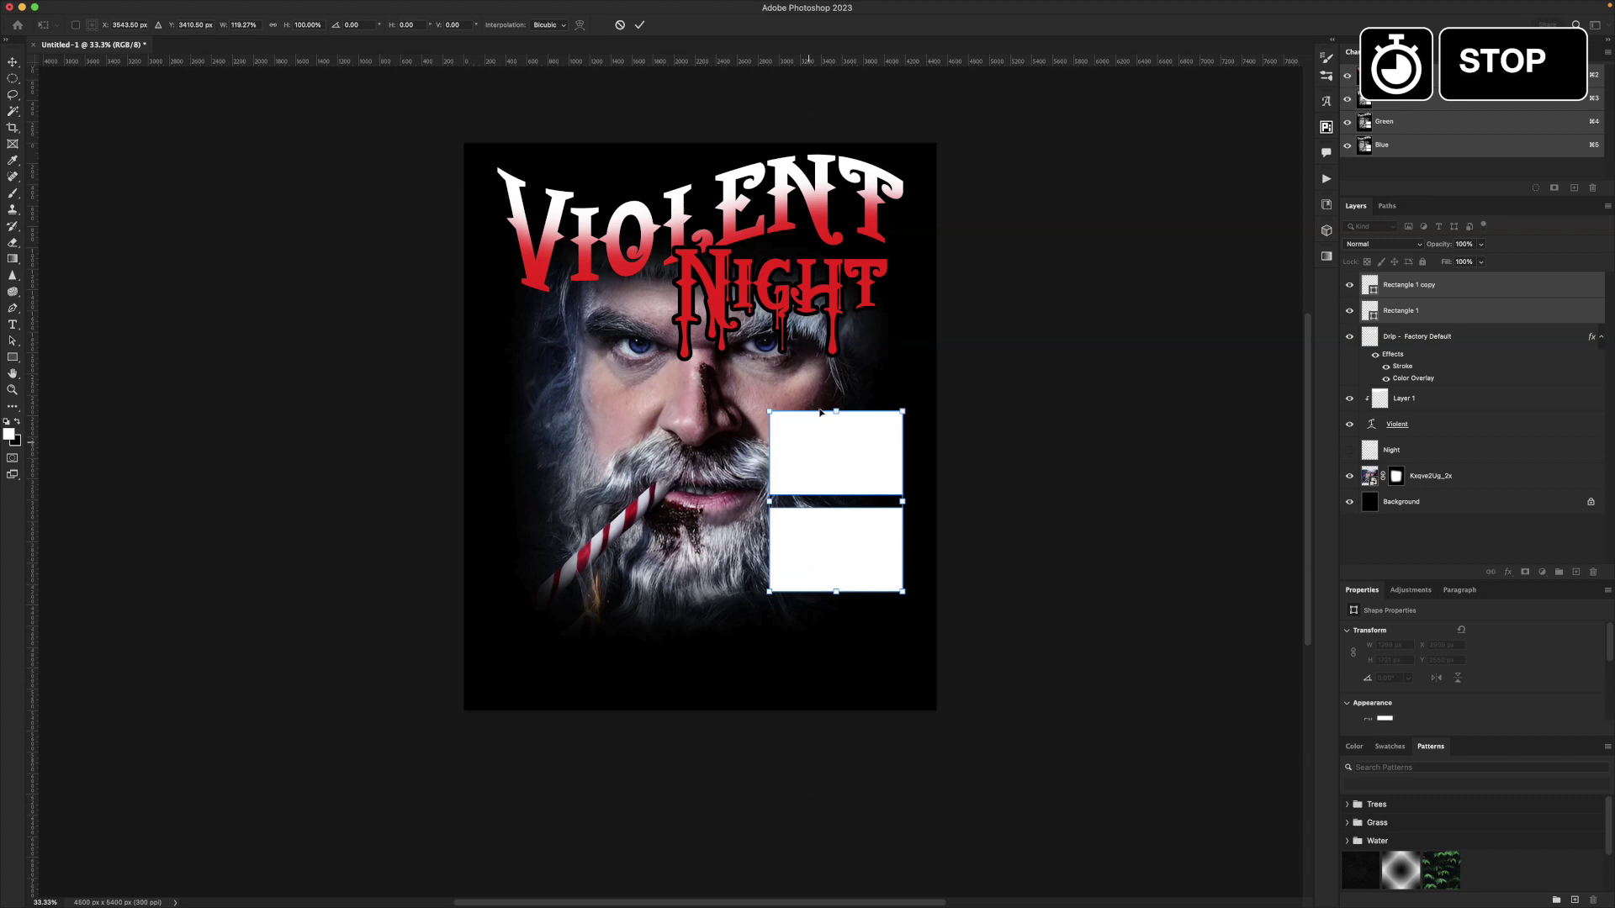
{"action": "left_click_drag", "start_coordinate": [836, 413], "coordinate": [826, 471]}
{"action": "key", "text": "Return"}
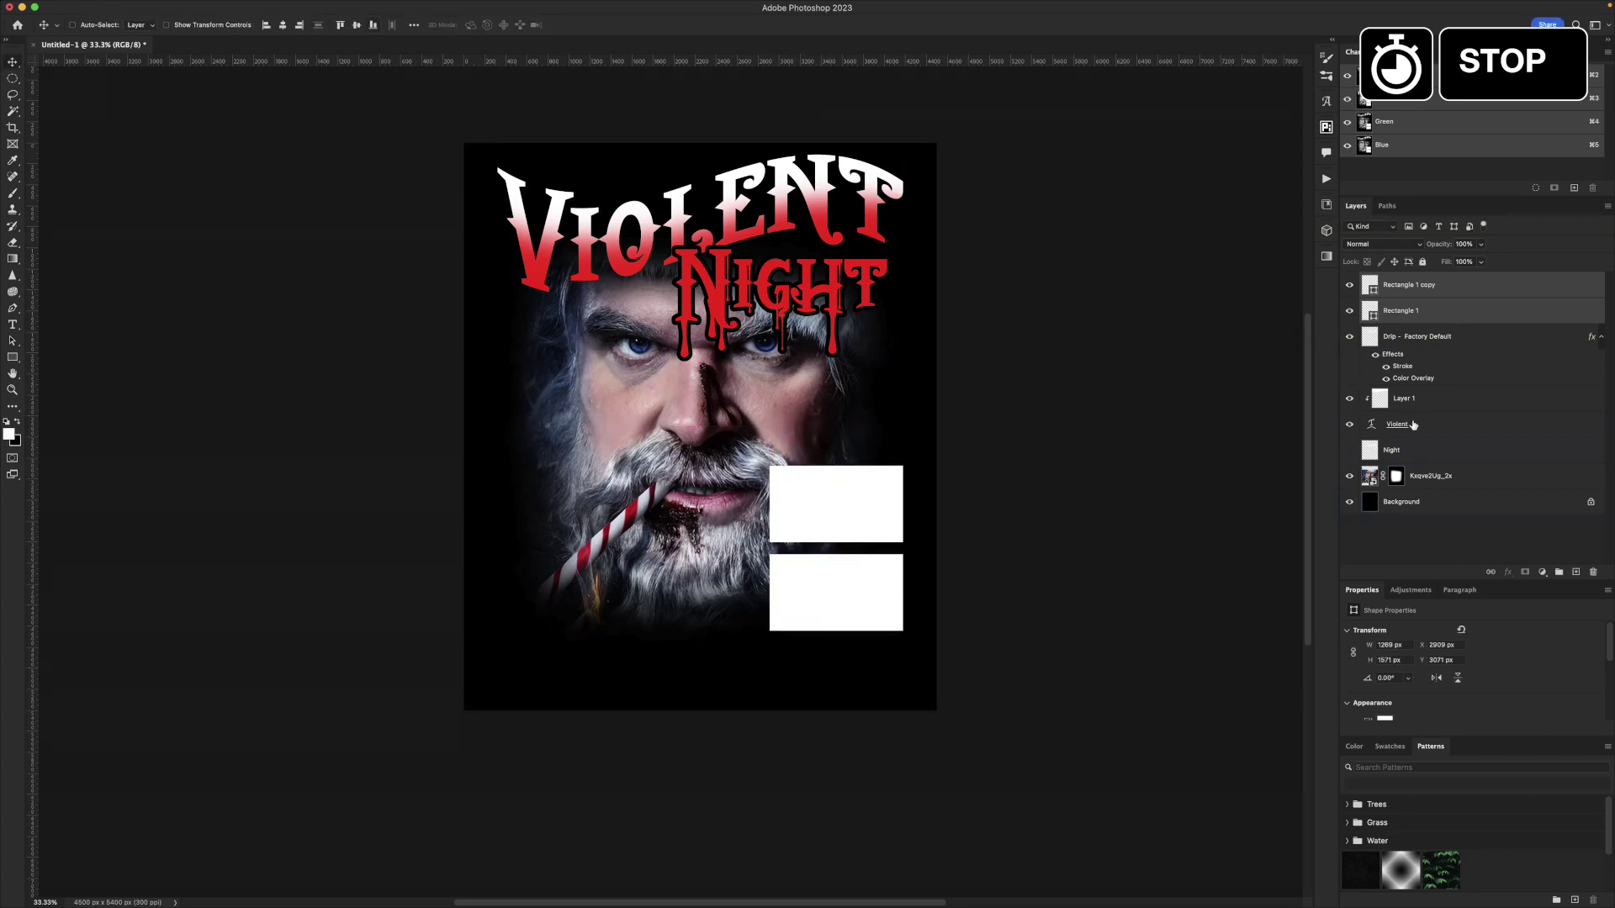
Nudge the portrait slightly left, and raise and stretch both rectangles to about 1690 px overall height.
{"action": "left_click", "coordinate": [1430, 476]}
{"action": "left_click_drag", "start_coordinate": [980, 444], "coordinate": [947, 399]}
{"action": "left_click", "coordinate": [1423, 319]}
{"action": "left_click", "coordinate": [1419, 284], "text": "shift"}
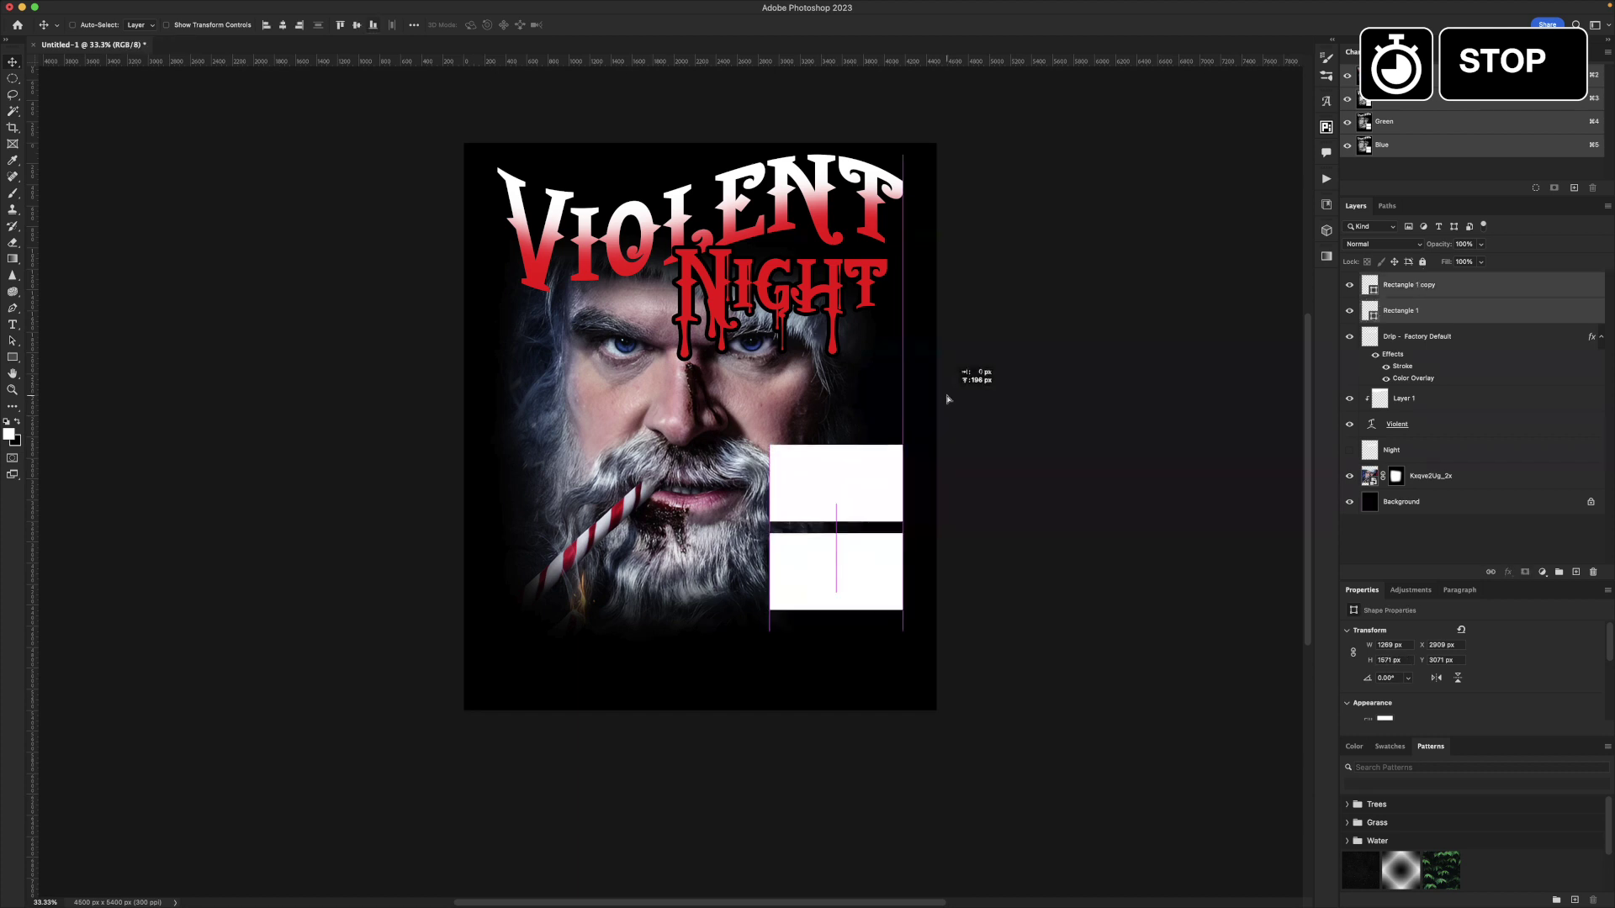
{"action": "key", "text": "super+t"}
{"action": "left_click_drag", "start_coordinate": [840, 444], "coordinate": [842, 437]}
{"action": "key", "text": "Return"}
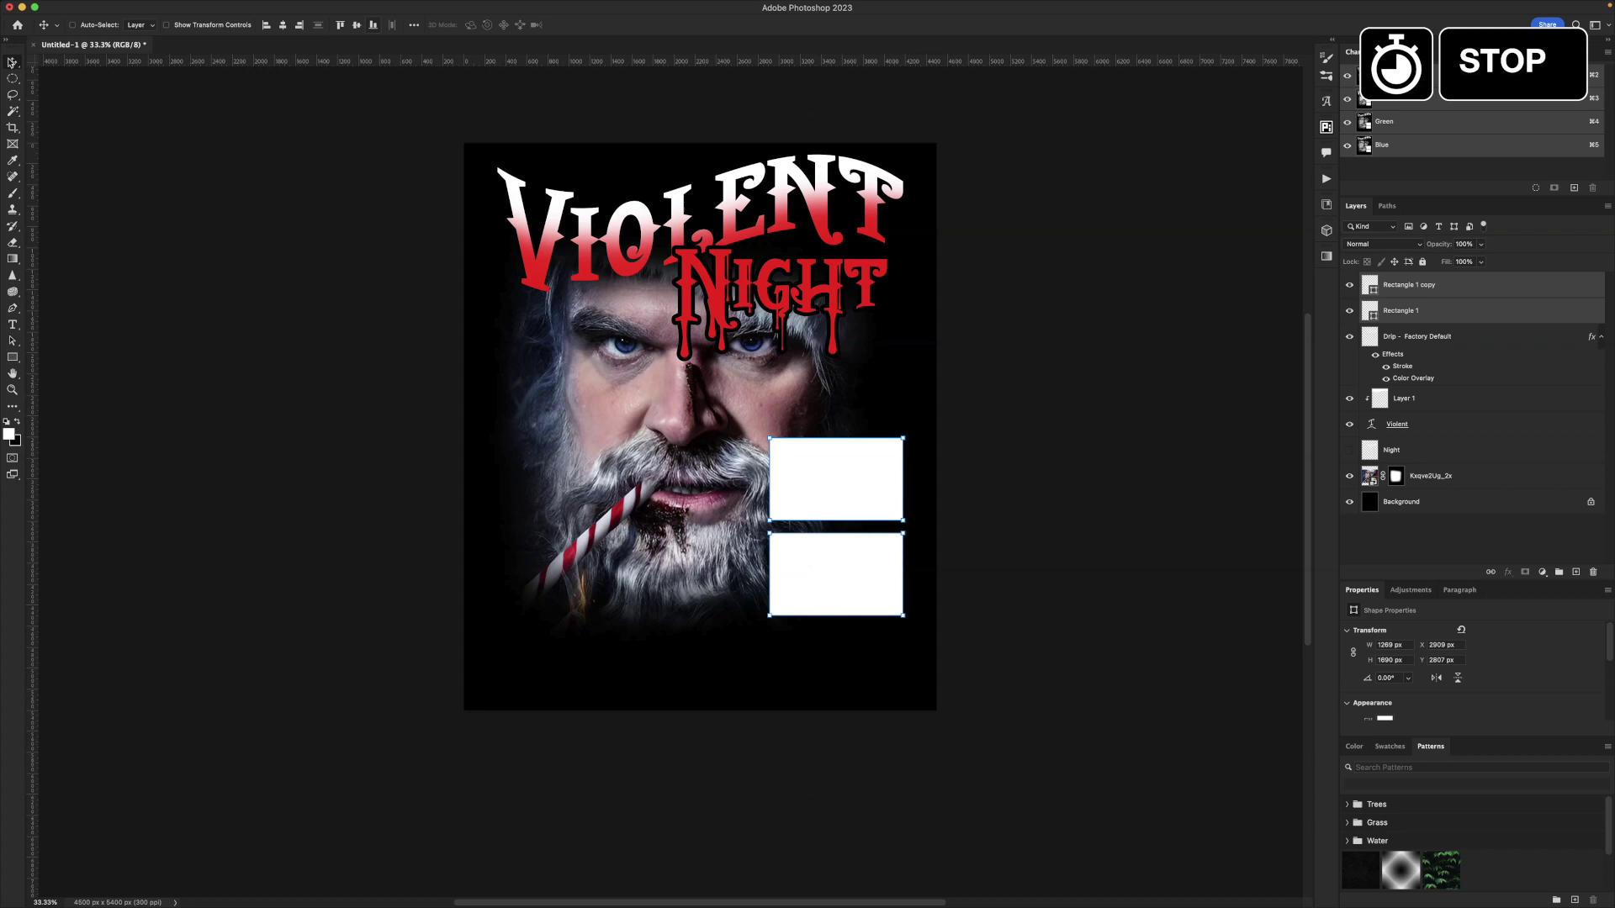
{"action": "left_click", "coordinate": [1411, 289]}
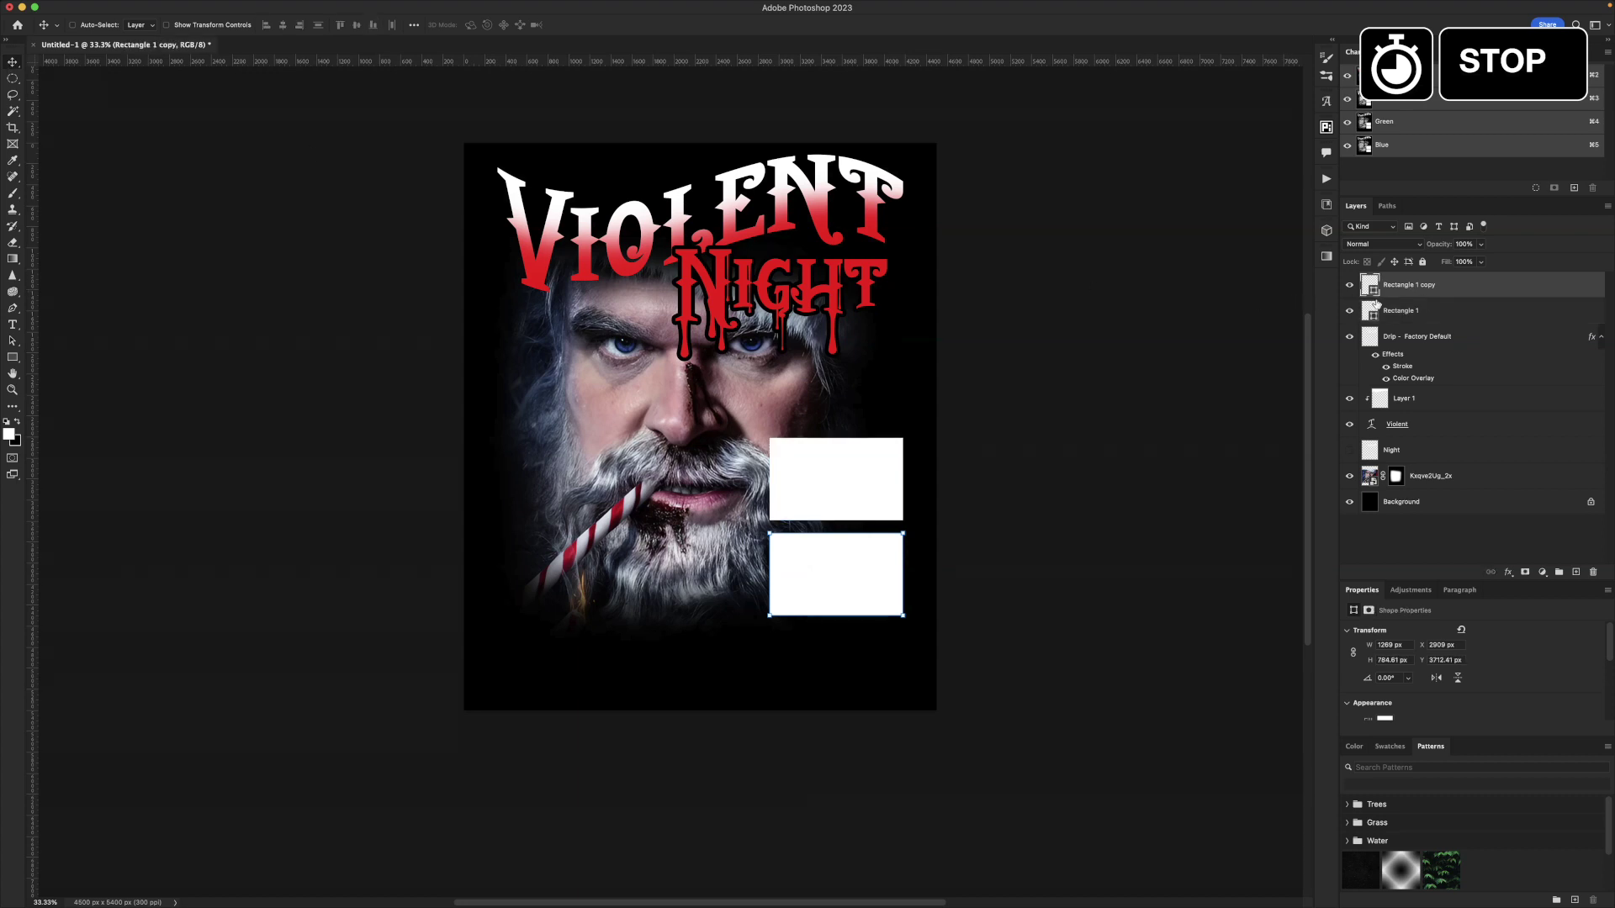
{"action": "key", "text": "super+Tab"}
{"action": "left_click_drag", "start_coordinate": [675, 412], "coordinate": [674, 413]}
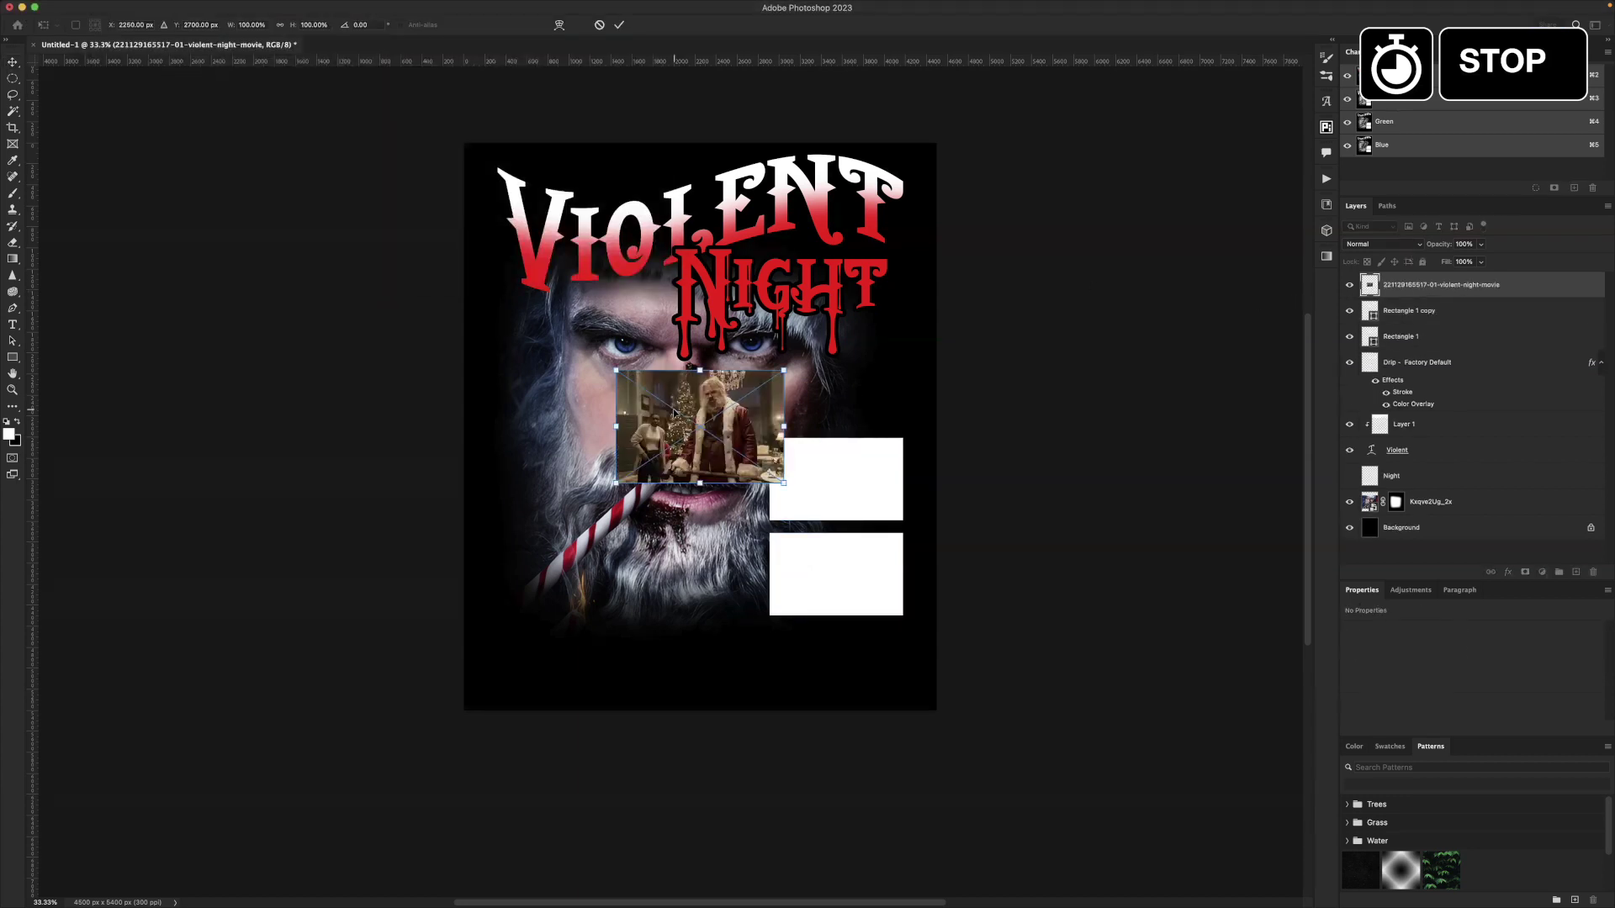
{"action": "key", "text": "Return"}
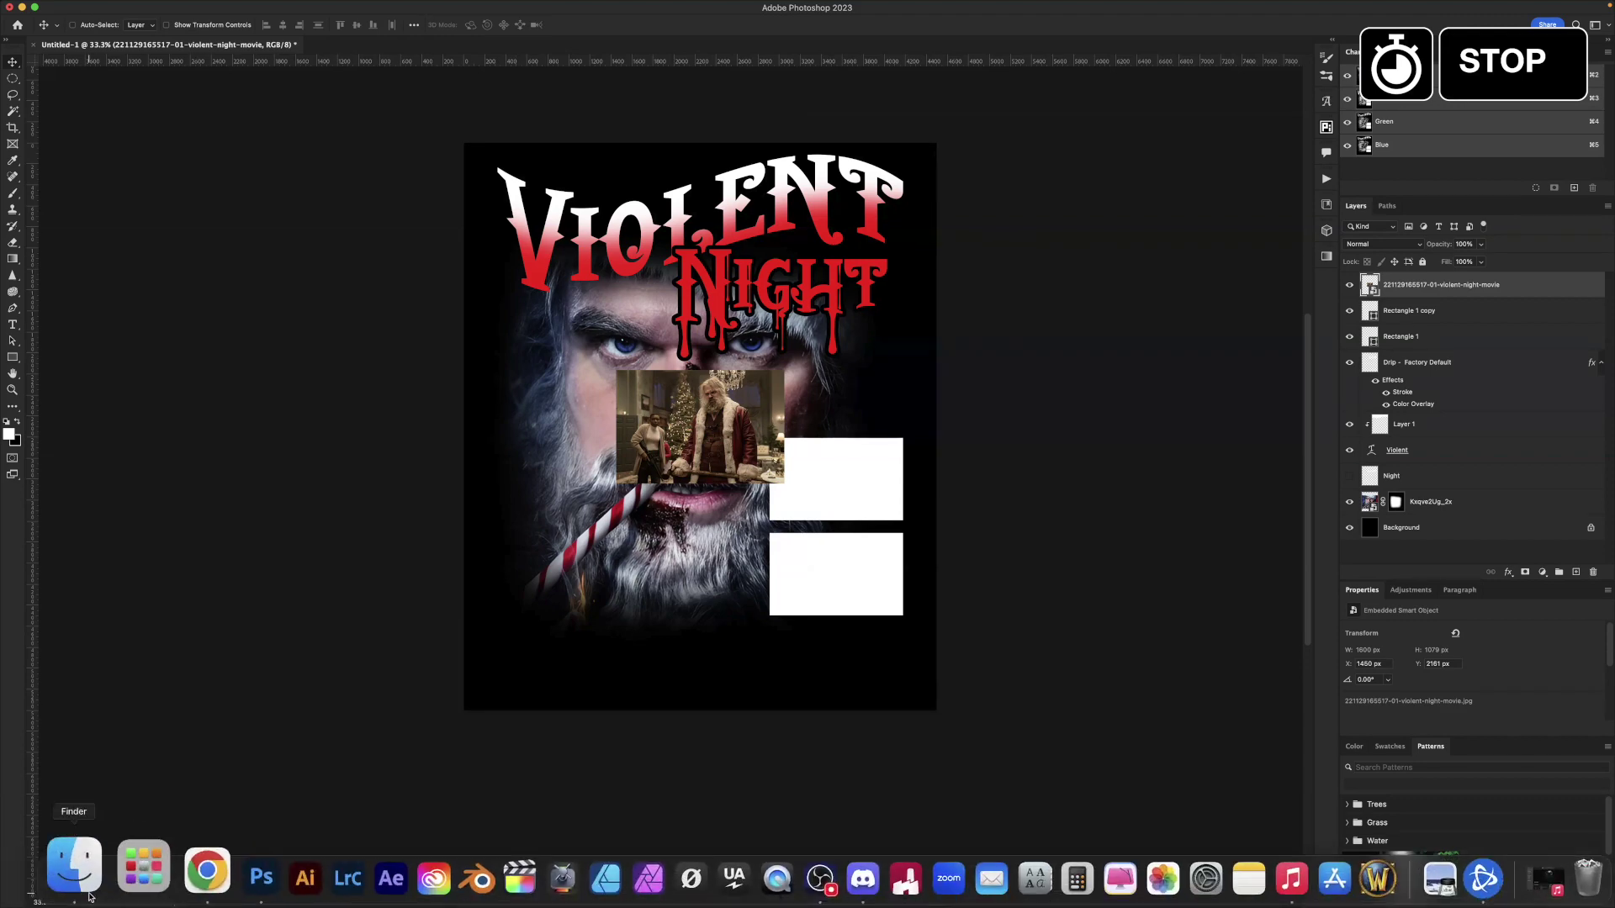
{"action": "left_click", "coordinate": [73, 876]}
{"action": "left_click_drag", "start_coordinate": [274, 65], "coordinate": [656, 580]}
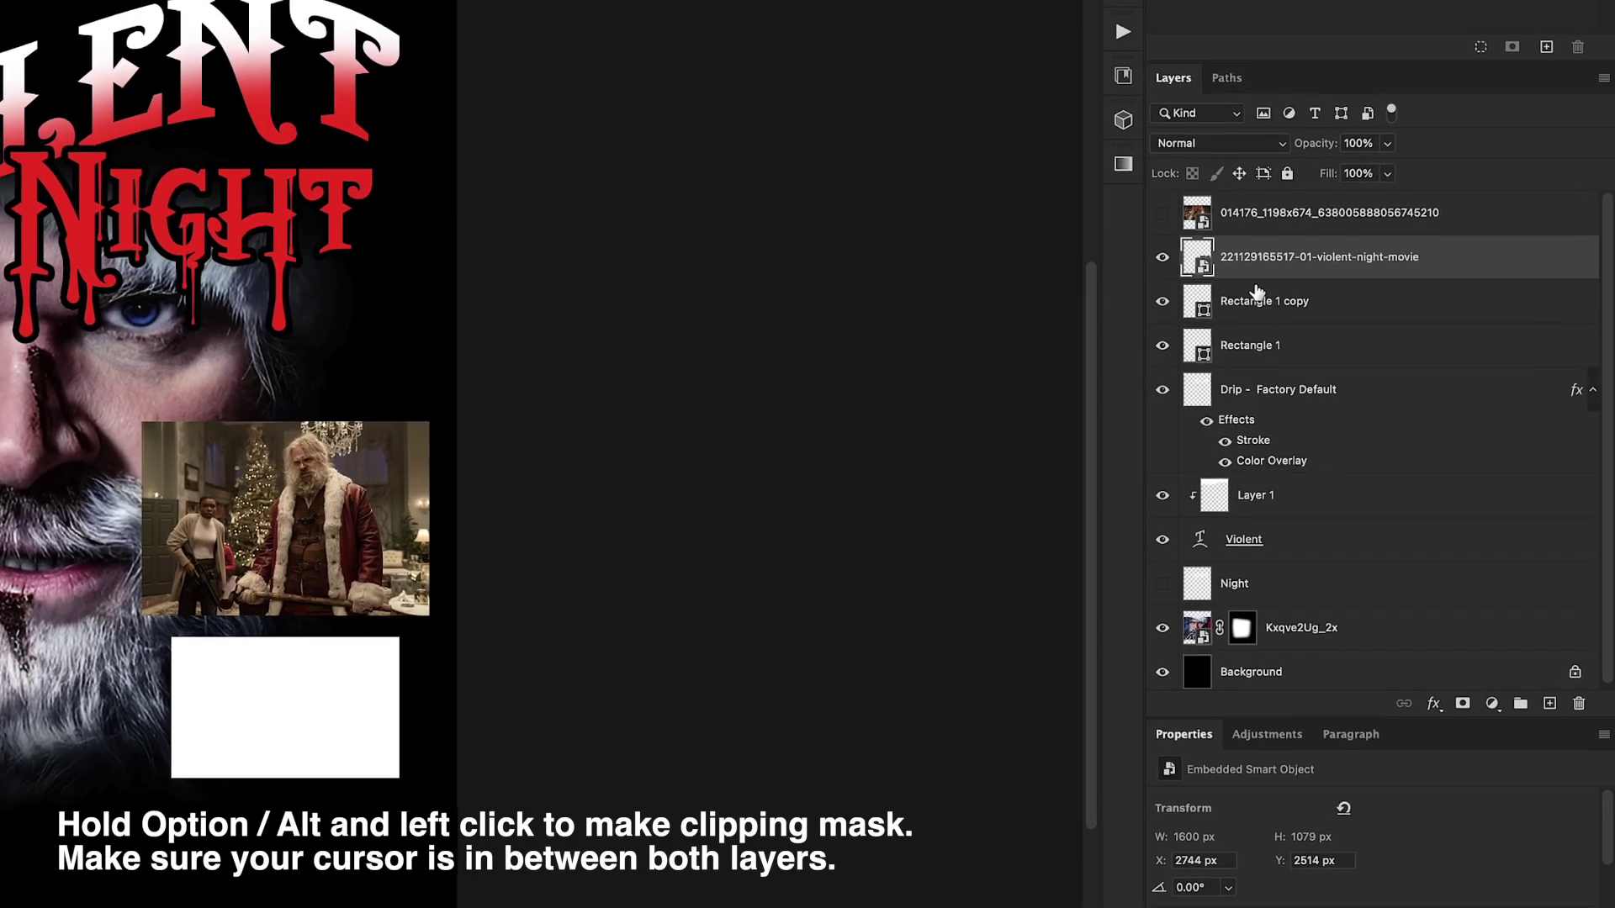
{"action": "left_click", "coordinate": [1256, 280], "text": "alt"}
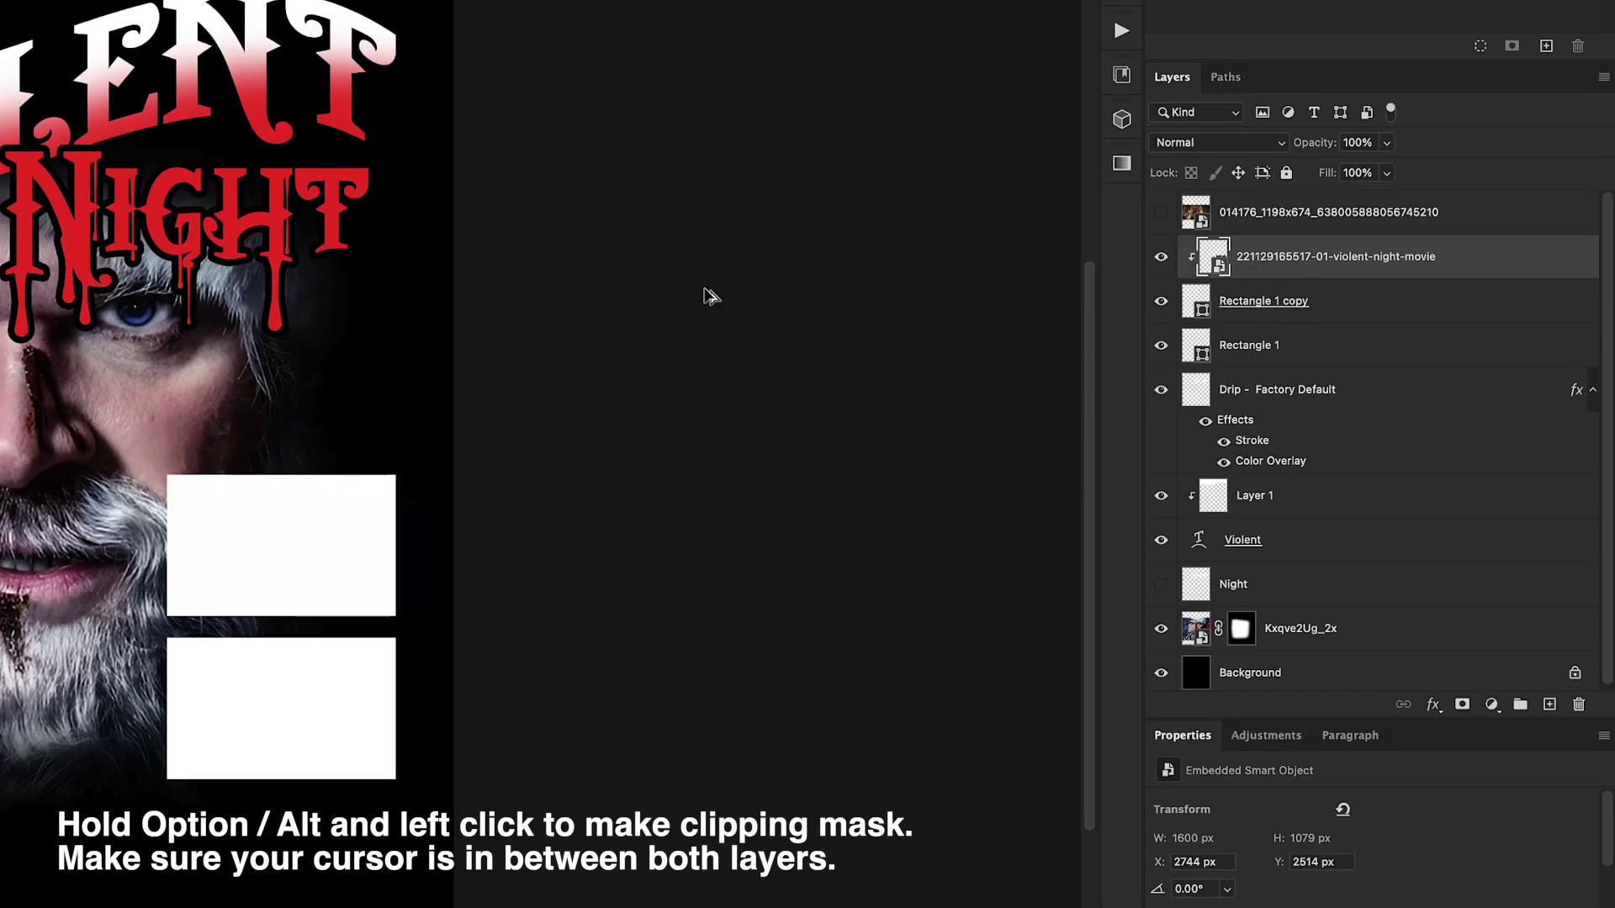
{"action": "left_click_drag", "start_coordinate": [183, 384], "coordinate": [177, 590]}
{"action": "left_click_drag", "start_coordinate": [408, 641], "coordinate": [423, 694]}
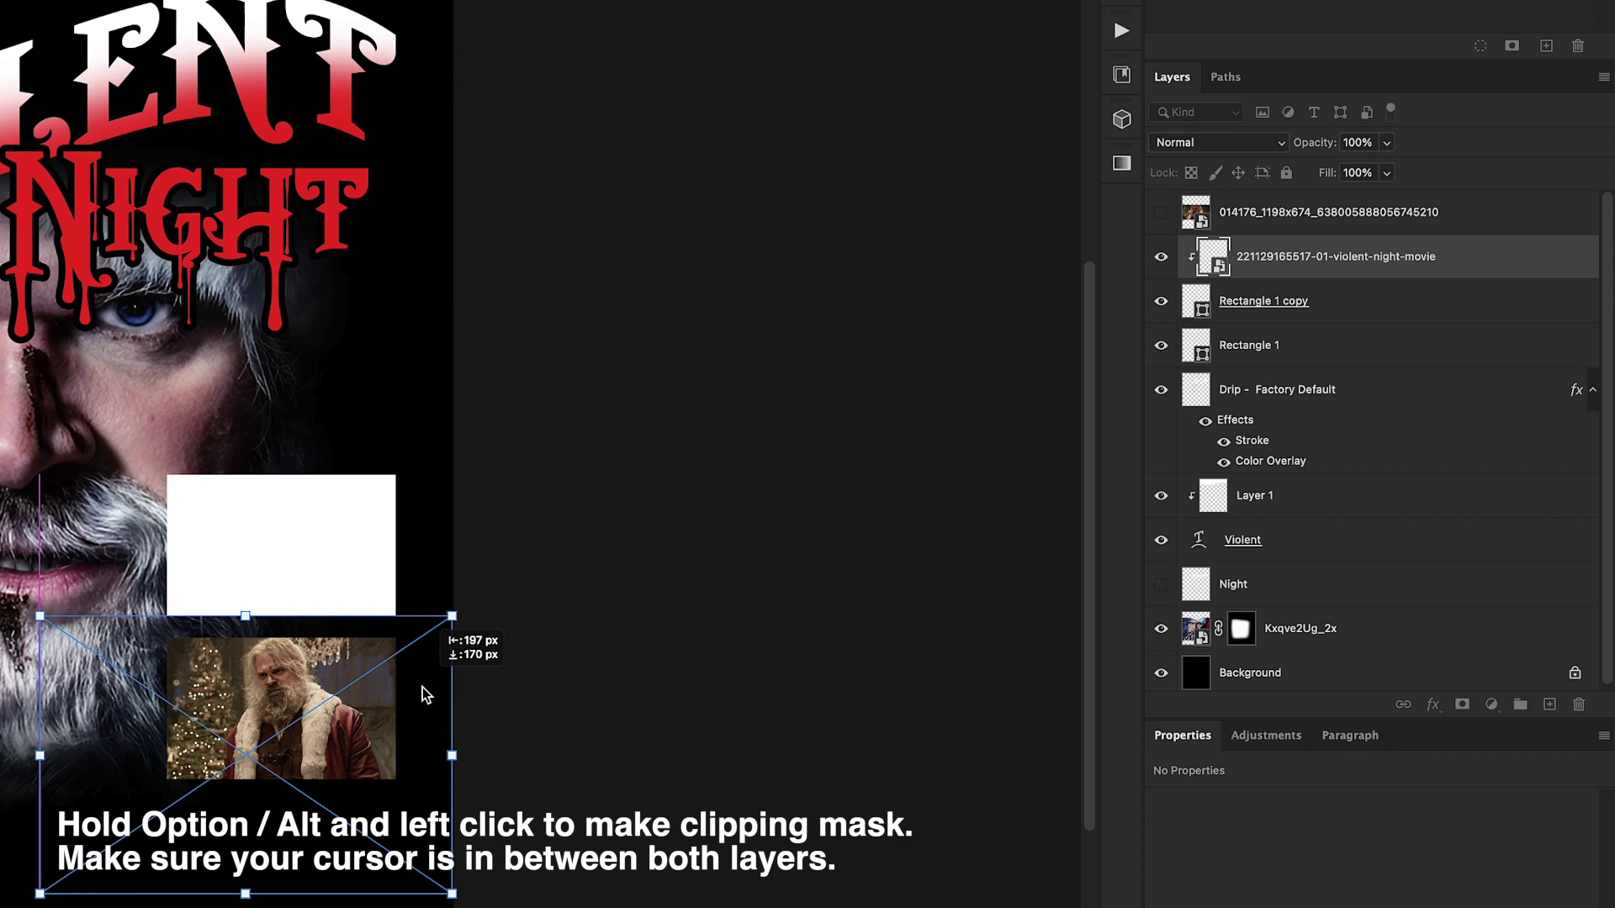
{"action": "key", "text": "Return"}
{"action": "key", "text": "Right"}
{"action": "key", "text": "Right"}
{"action": "key", "text": "Right"}
{"action": "key", "text": "Right"}
{"action": "key", "text": "Right"}
{"action": "key", "text": "Right"}
Show the 014176 still, clip it to the upper rectangle's layer and move it so the face fills the frame.
{"action": "left_click", "coordinate": [397, 653], "text": "super"}
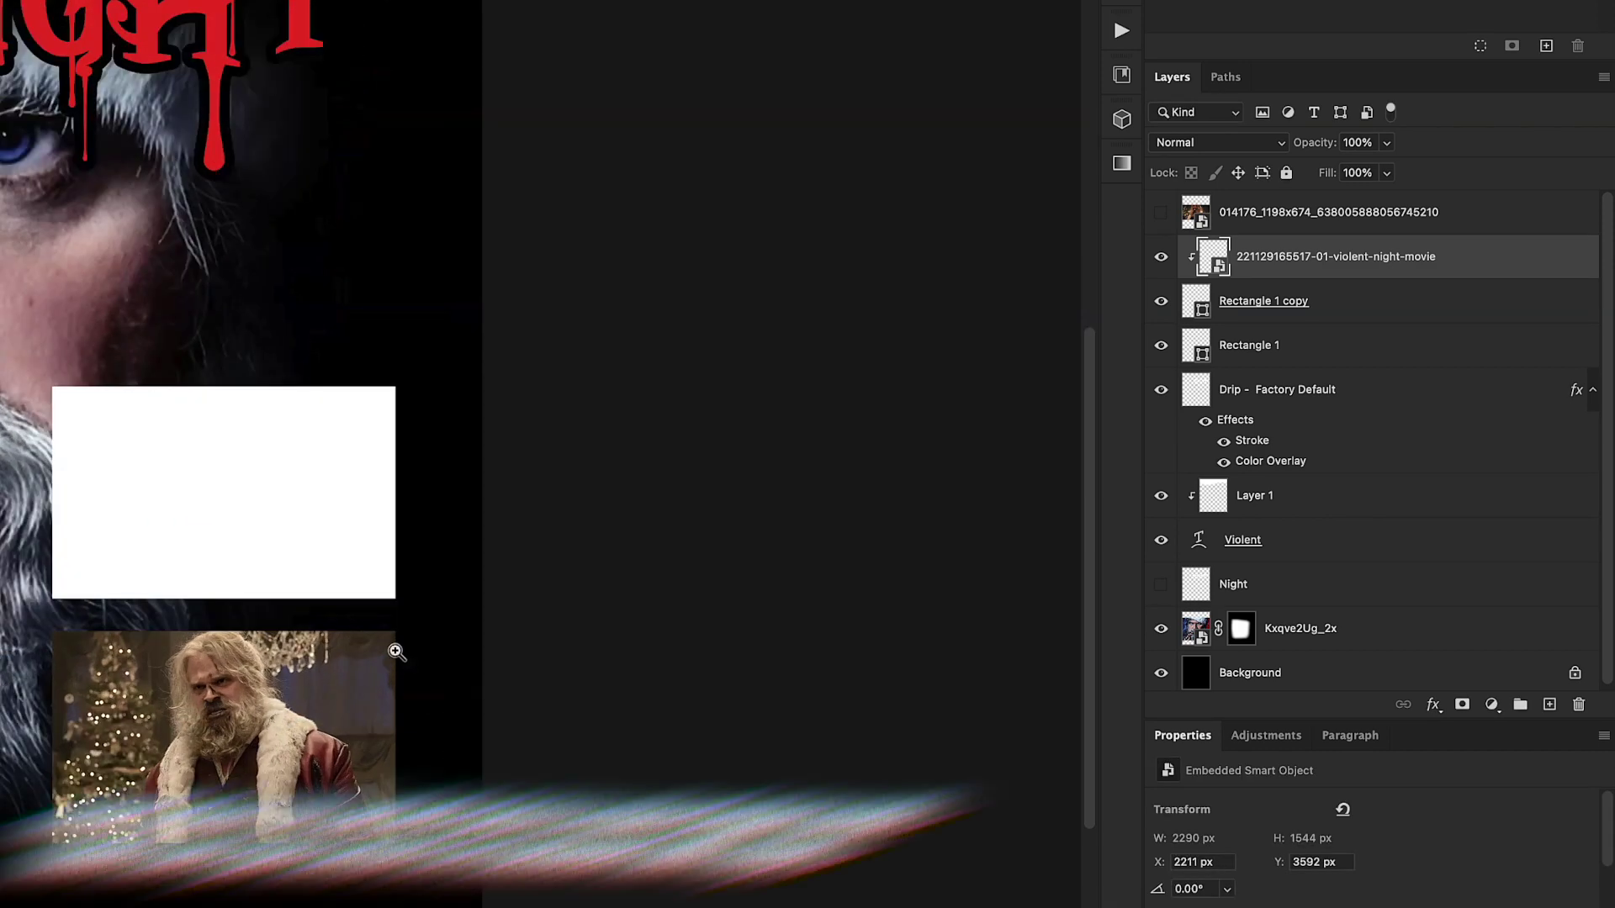
{"action": "left_click_drag", "start_coordinate": [390, 637], "coordinate": [395, 652]}
{"action": "left_click", "coordinate": [1161, 212]}
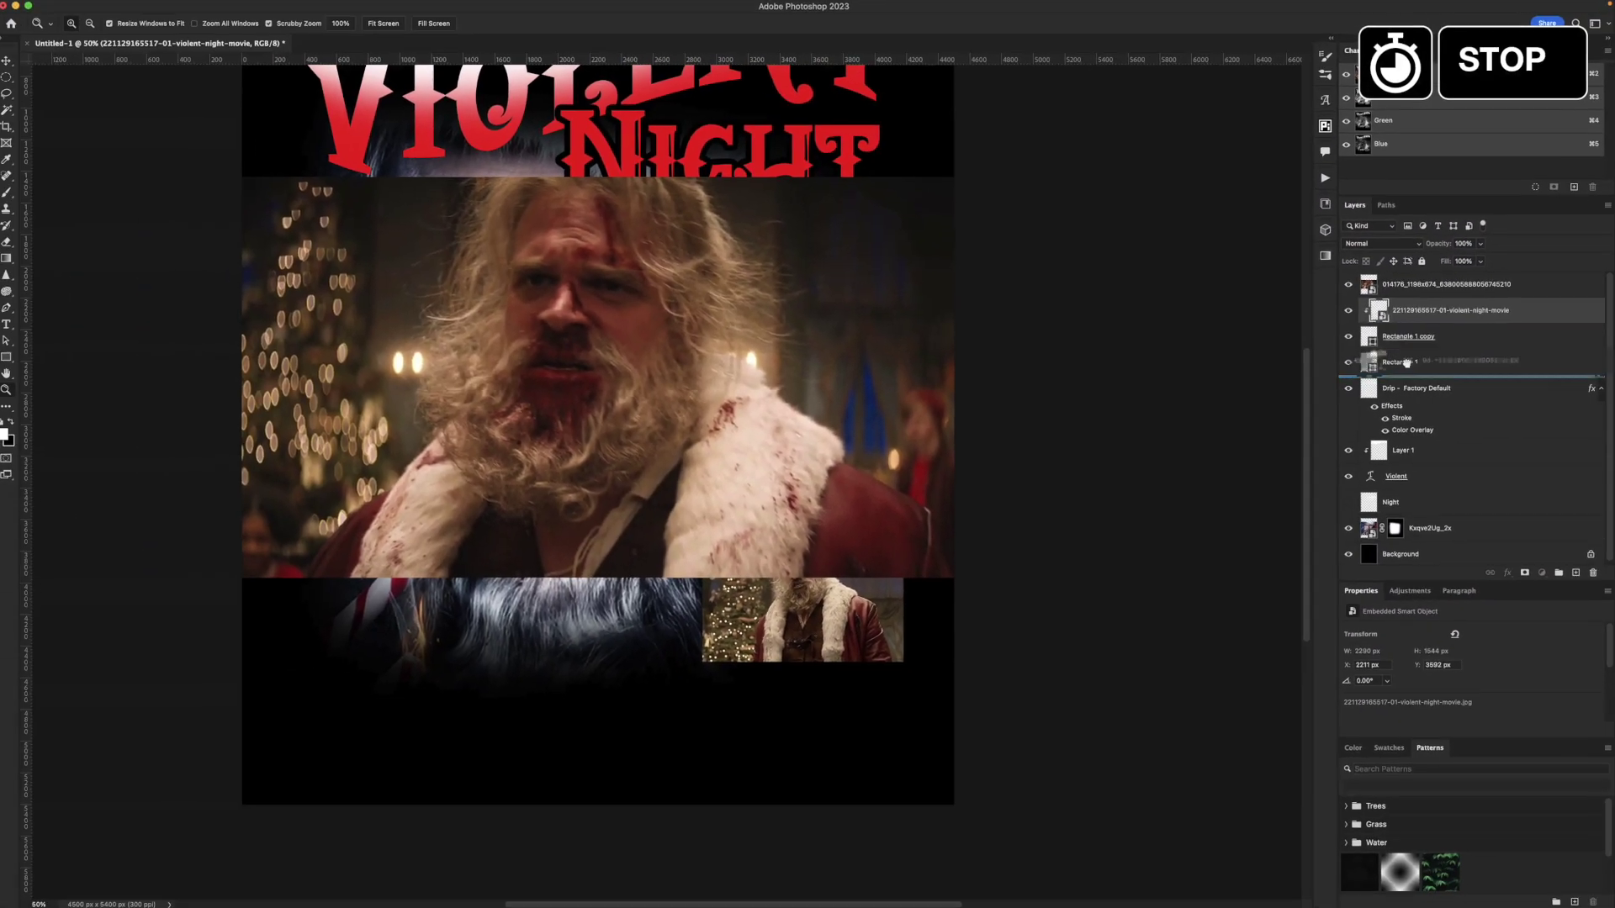
{"action": "left_click_drag", "start_coordinate": [1296, 212], "coordinate": [1258, 352]}
{"action": "left_click_drag", "start_coordinate": [1408, 366], "coordinate": [1410, 329]}
{"action": "left_click", "coordinate": [1411, 348], "text": "alt"}
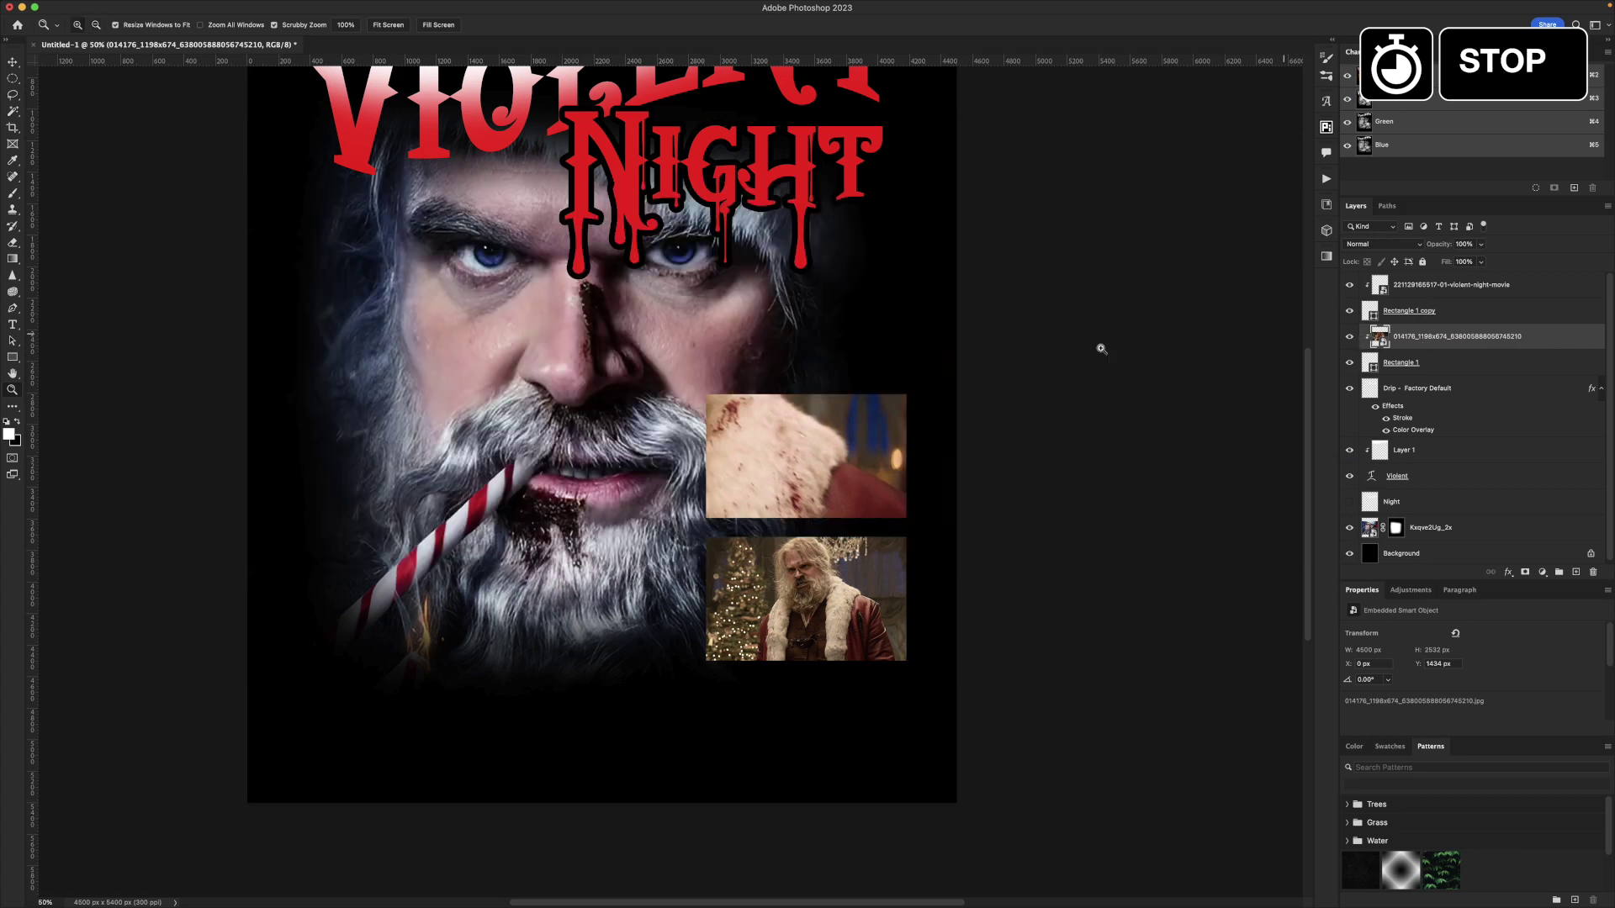
{"action": "left_click", "coordinate": [12, 61]}
{"action": "left_click_drag", "start_coordinate": [576, 306], "coordinate": [824, 433]}
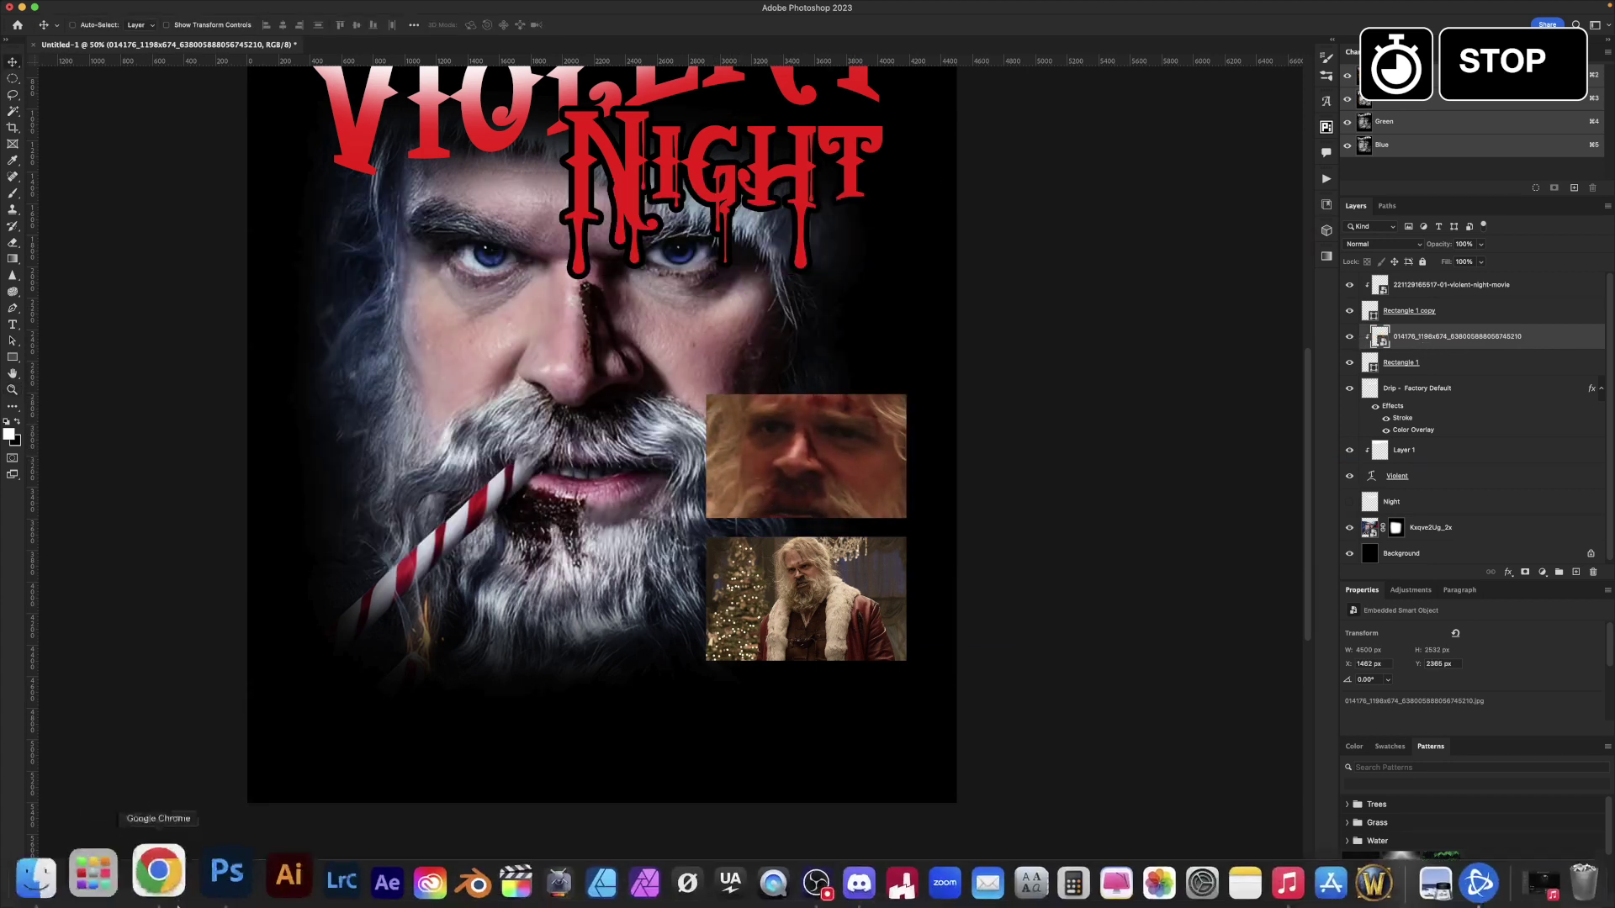
Place the heres-what-david-harbour image from the Violent Night folder above the upper rectangle's clipped still.
{"action": "left_click", "coordinate": [84, 875]}
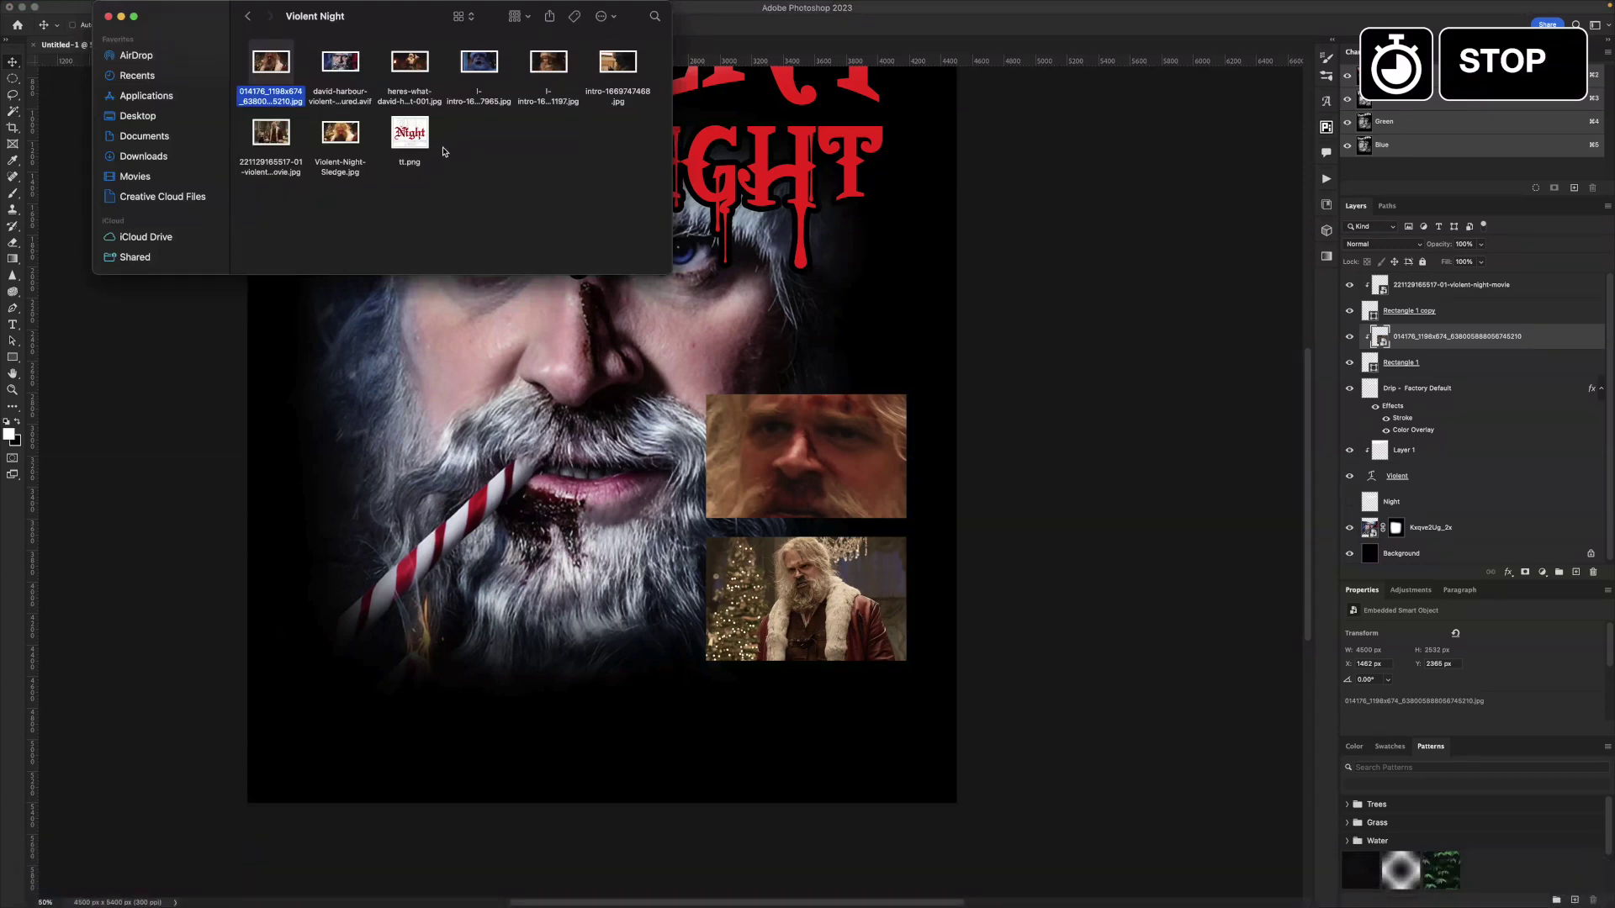
{"action": "left_click_drag", "start_coordinate": [407, 61], "coordinate": [679, 455]}
{"action": "key", "text": "Return"}
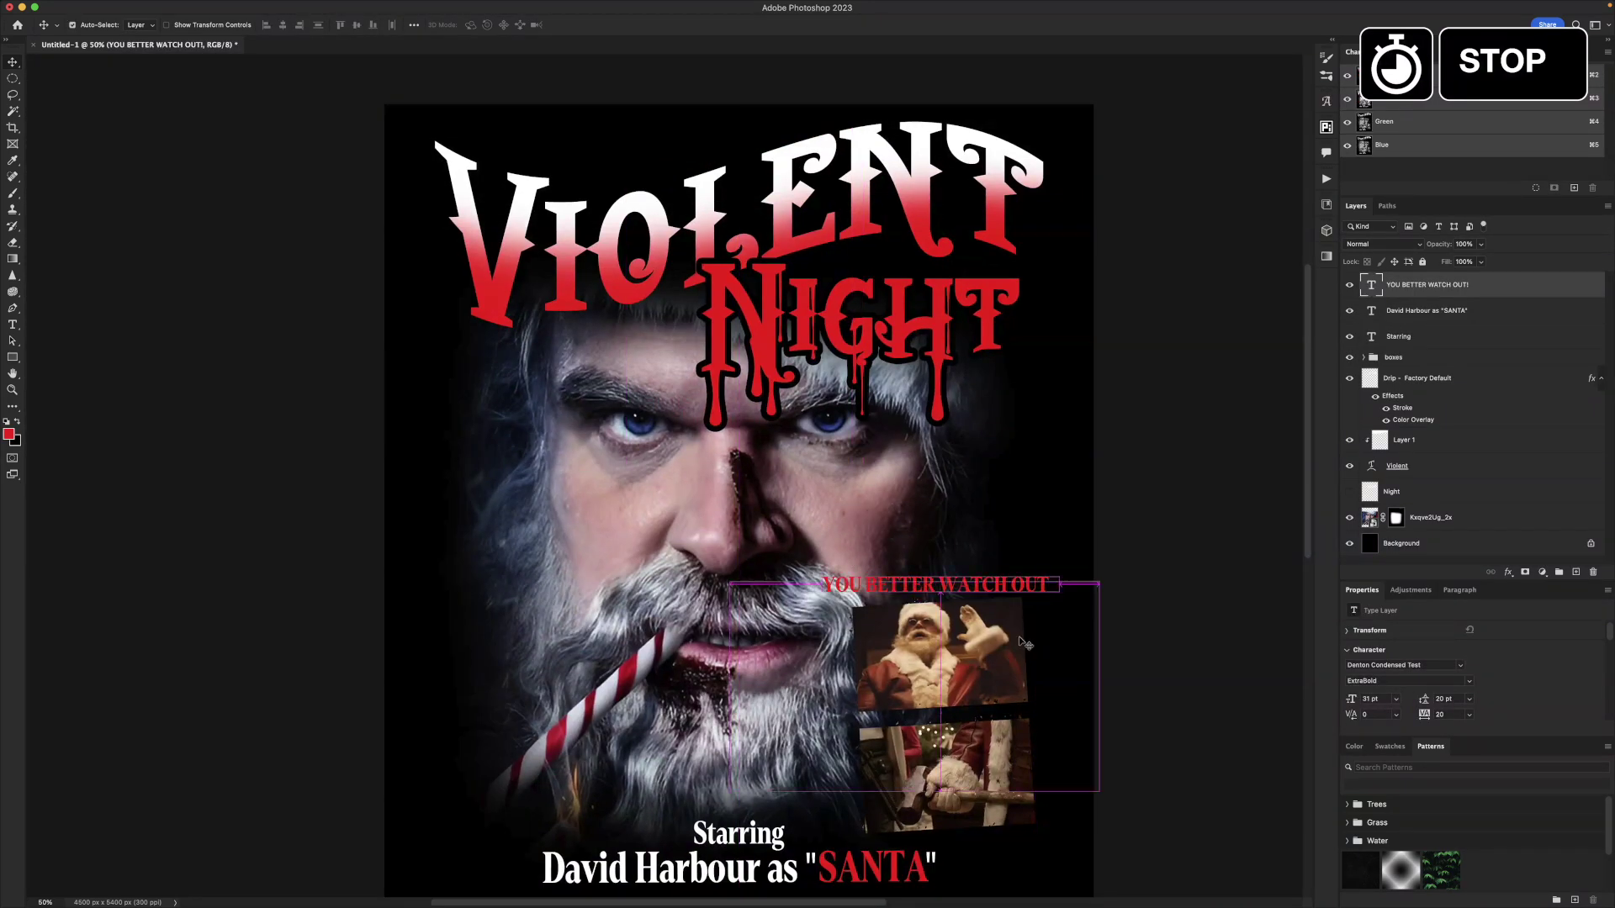
Enlarge the "YOU BETTER WATCH OUT!" caption to about 37.27 pt and rotate it to match the slanted frames.
{"action": "key", "text": "super+t"}
{"action": "left_click_drag", "start_coordinate": [941, 577], "coordinate": [941, 560]}
{"action": "left_click_drag", "start_coordinate": [1047, 595], "coordinate": [1049, 584]}
{"action": "key", "text": "Return"}
Style the caption with a white color overlay, a thin black outside stroke and a drop shadow.
{"action": "double_click", "coordinate": [1531, 284]}
{"action": "left_click", "coordinate": [1162, 426]}
{"action": "left_click", "coordinate": [1417, 284]}
{"action": "left_click", "coordinate": [1151, 343]}
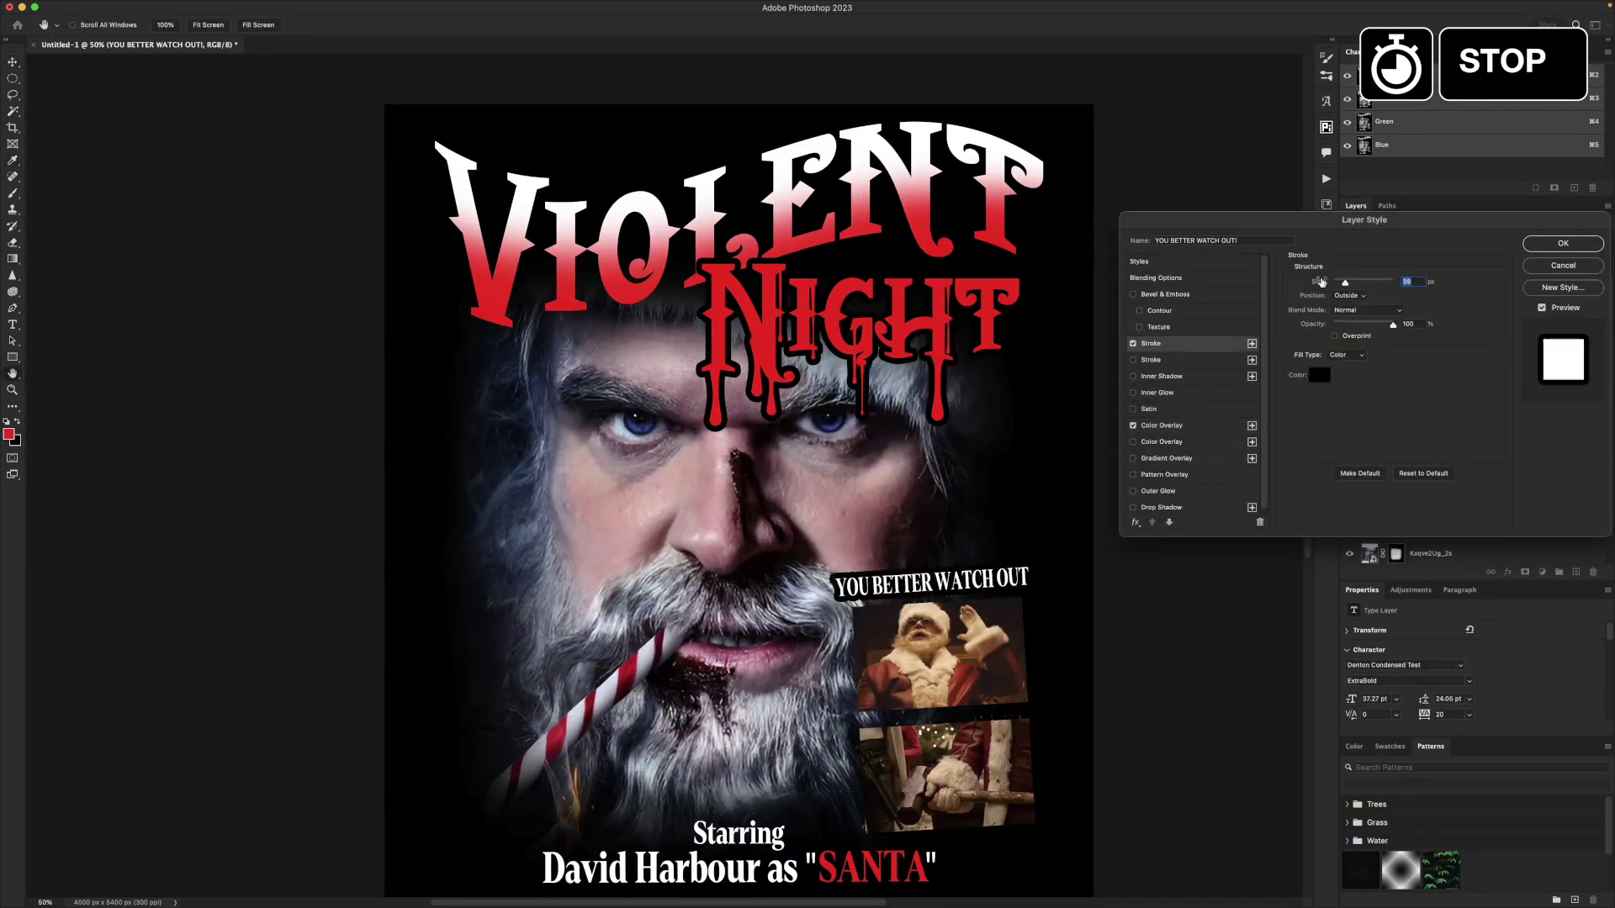
{"action": "left_click_drag", "start_coordinate": [1321, 282], "coordinate": [1307, 283]}
{"action": "left_click", "coordinate": [1161, 508]}
{"action": "left_click", "coordinate": [1563, 243]}
Move the "YOU BETTER WATCH OUT!" caption down between the two framed stills.
{"action": "left_click_drag", "start_coordinate": [1091, 385], "coordinate": [1074, 177]}
{"action": "left_click_drag", "start_coordinate": [999, 372], "coordinate": [1011, 506]}
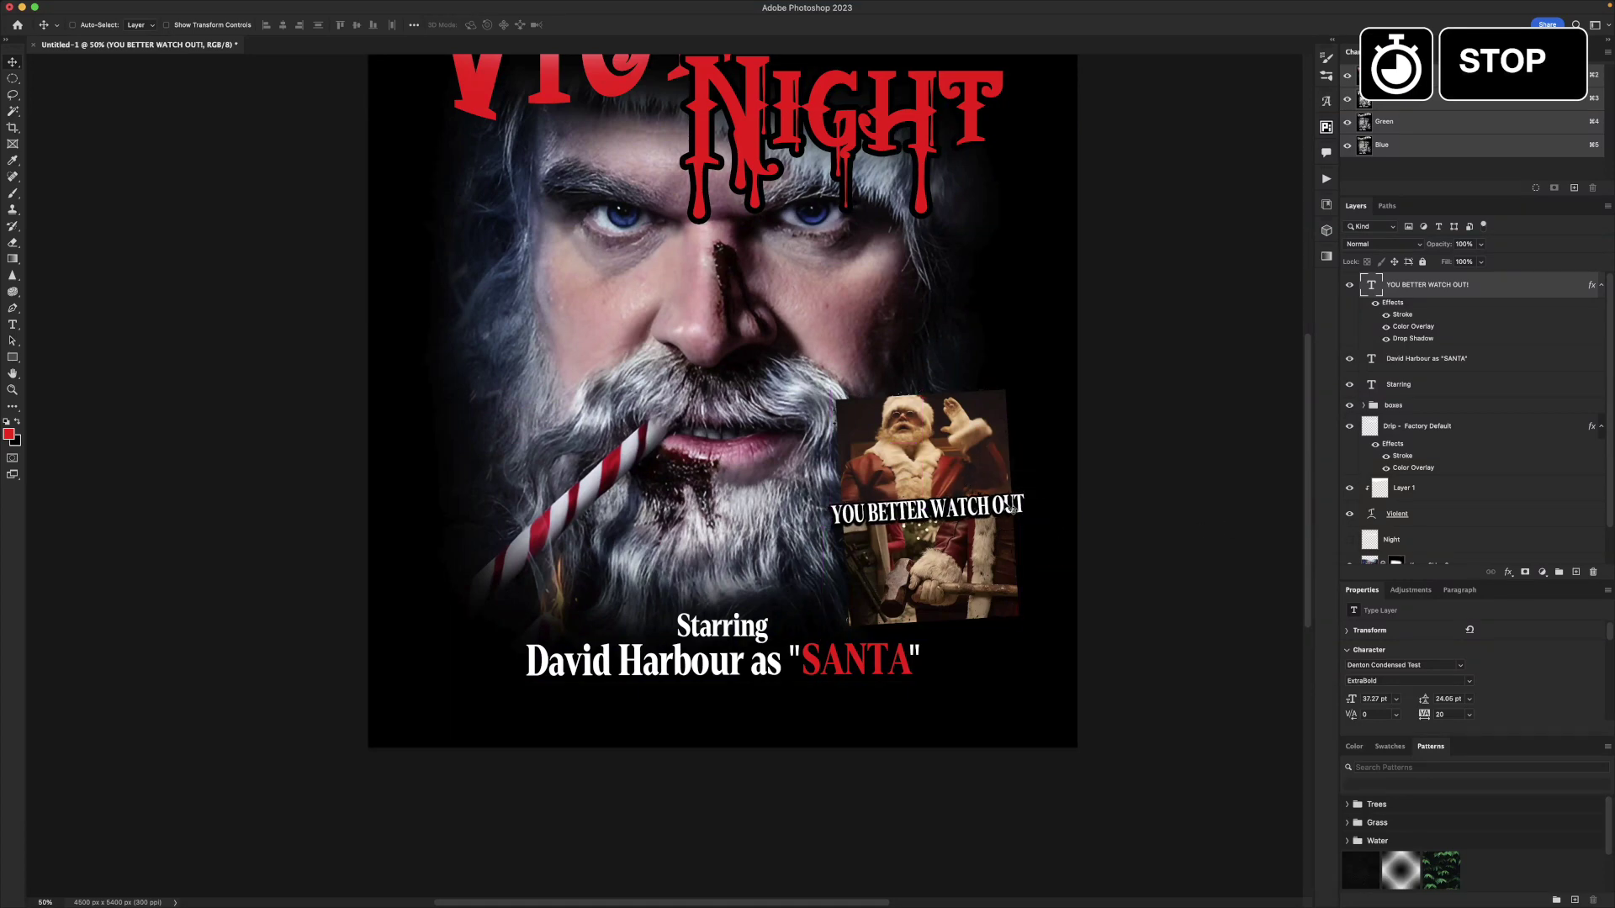
{"action": "key", "text": "super+t"}
{"action": "key", "text": "Return"}
Shift the upper framed still up and slightly left, and fit the caption into the gap at about 28.92 pt.
{"action": "left_click", "coordinate": [1364, 405]}
{"action": "left_click", "coordinate": [1461, 427]}
{"action": "left_click", "coordinate": [1419, 453], "text": "shift"}
{"action": "left_click", "coordinate": [1497, 514]}
{"action": "left_click", "coordinate": [1412, 540], "text": "shift"}
{"action": "left_click", "coordinate": [1427, 286]}
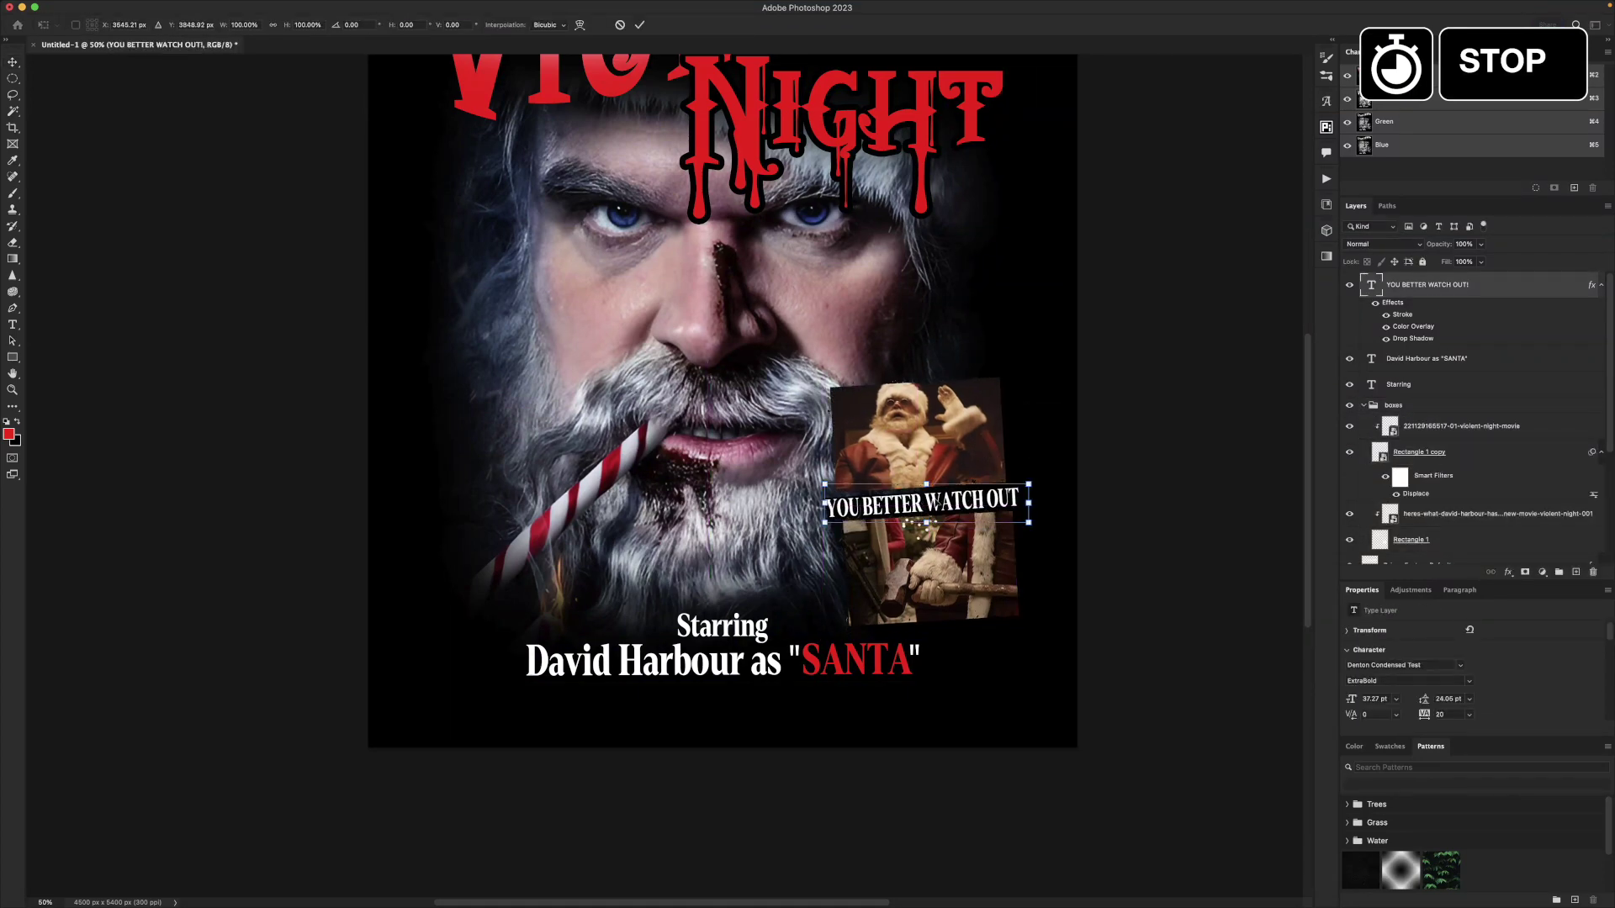
{"action": "key", "text": "Return"}
{"action": "scroll", "coordinate": [1034, 656], "scroll_direction": "up", "scroll_amount": 5}
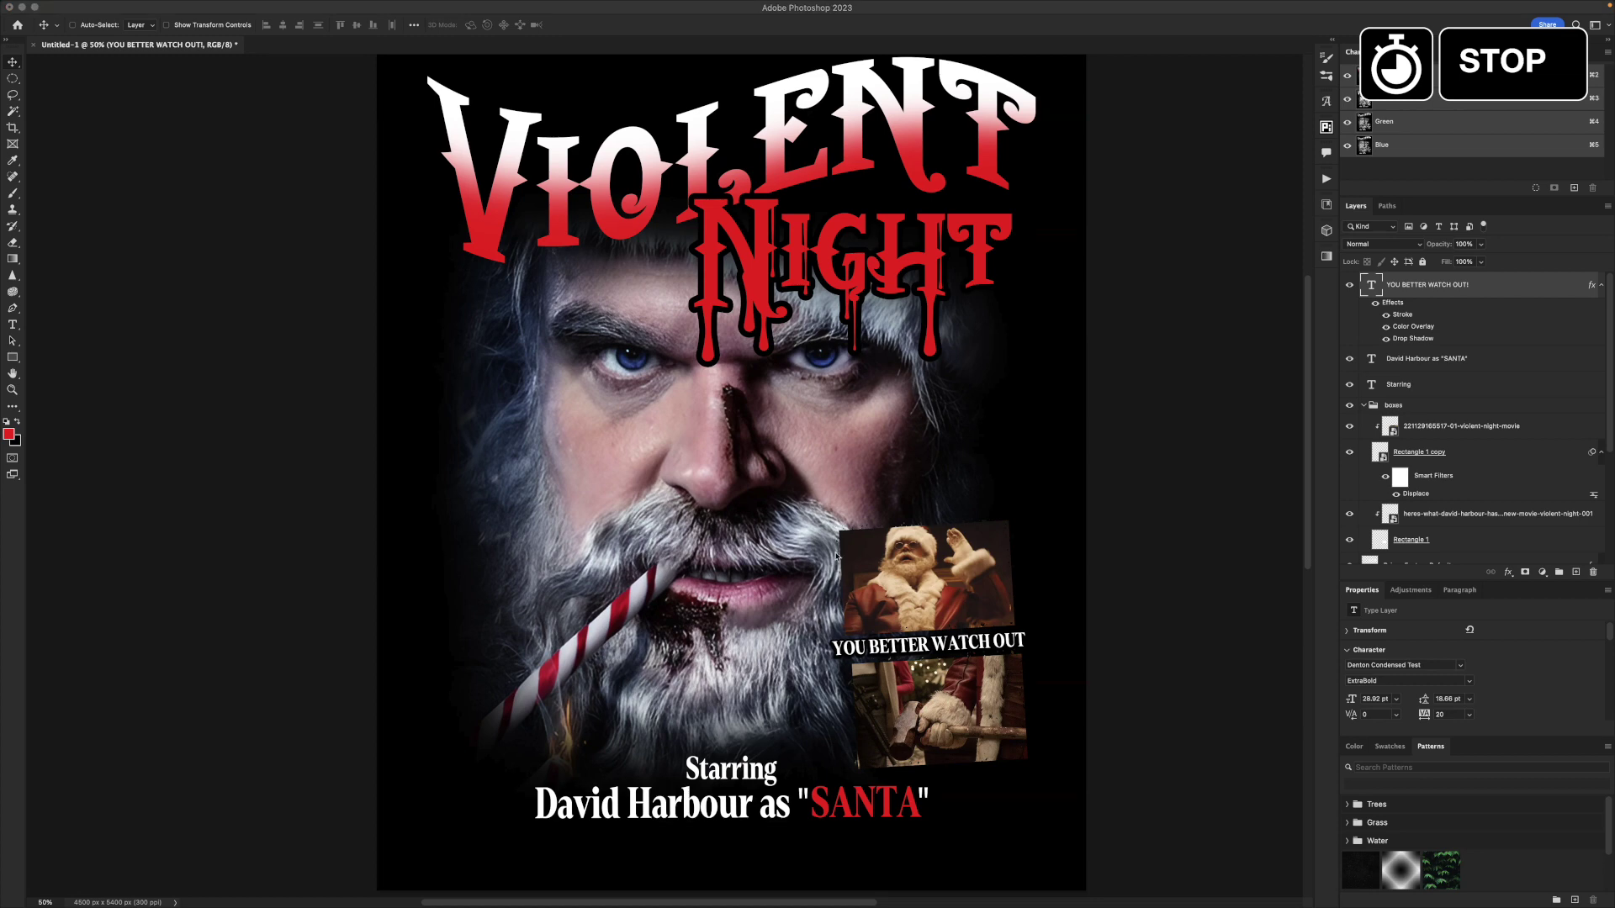
Add the centred red quote "Violent night is a brilliant massacre" -Your Mom below the starring credit, in Denton Condensed Test.
{"action": "scroll", "coordinate": [837, 555], "scroll_direction": "down", "scroll_amount": 4}
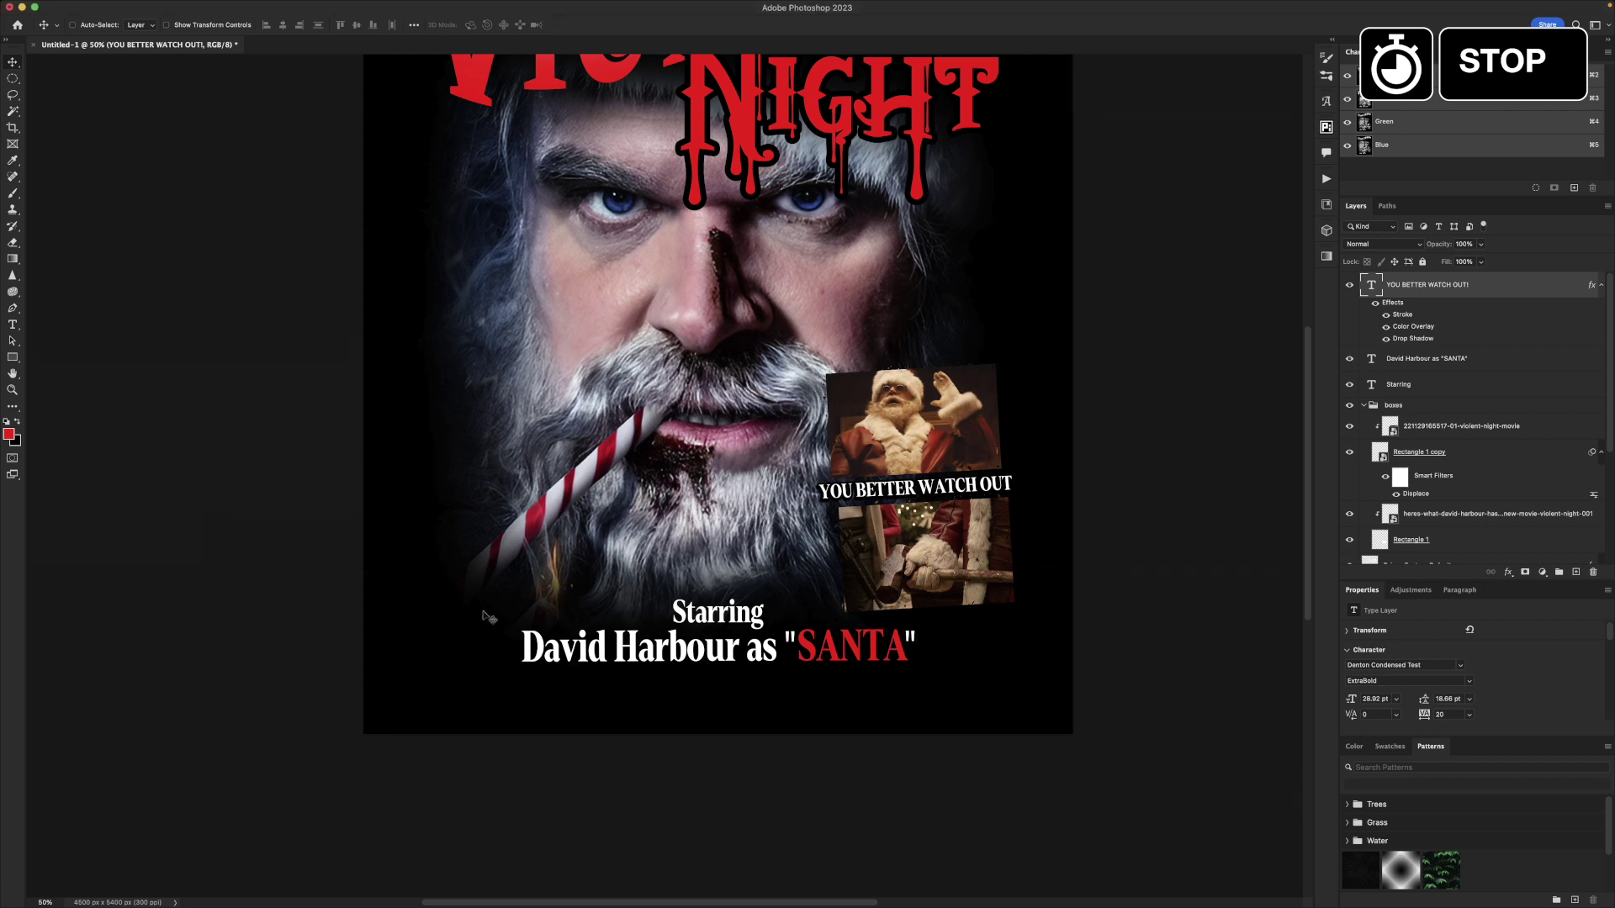
{"action": "key", "text": "t"}
{"action": "left_click", "coordinate": [446, 688]}
{"action": "type", "text": "\"Violent night is a"}
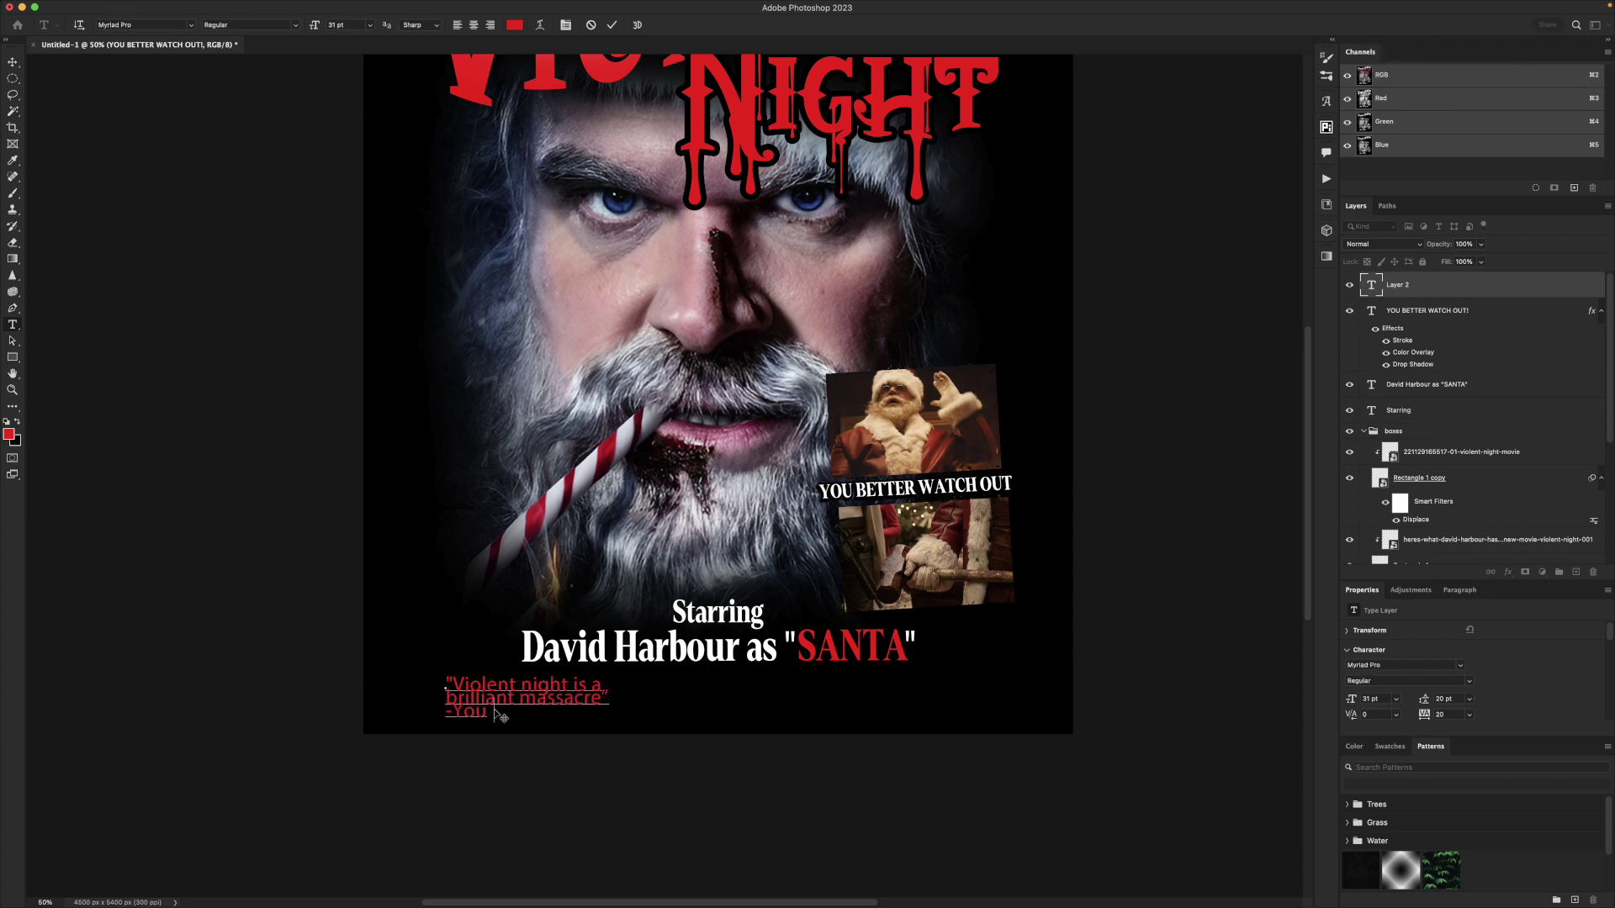
{"action": "type", "text": "r Mom"}
{"action": "key", "text": "super+a"}
{"action": "left_click", "coordinate": [474, 24]}
{"action": "left_click", "coordinate": [191, 24]}
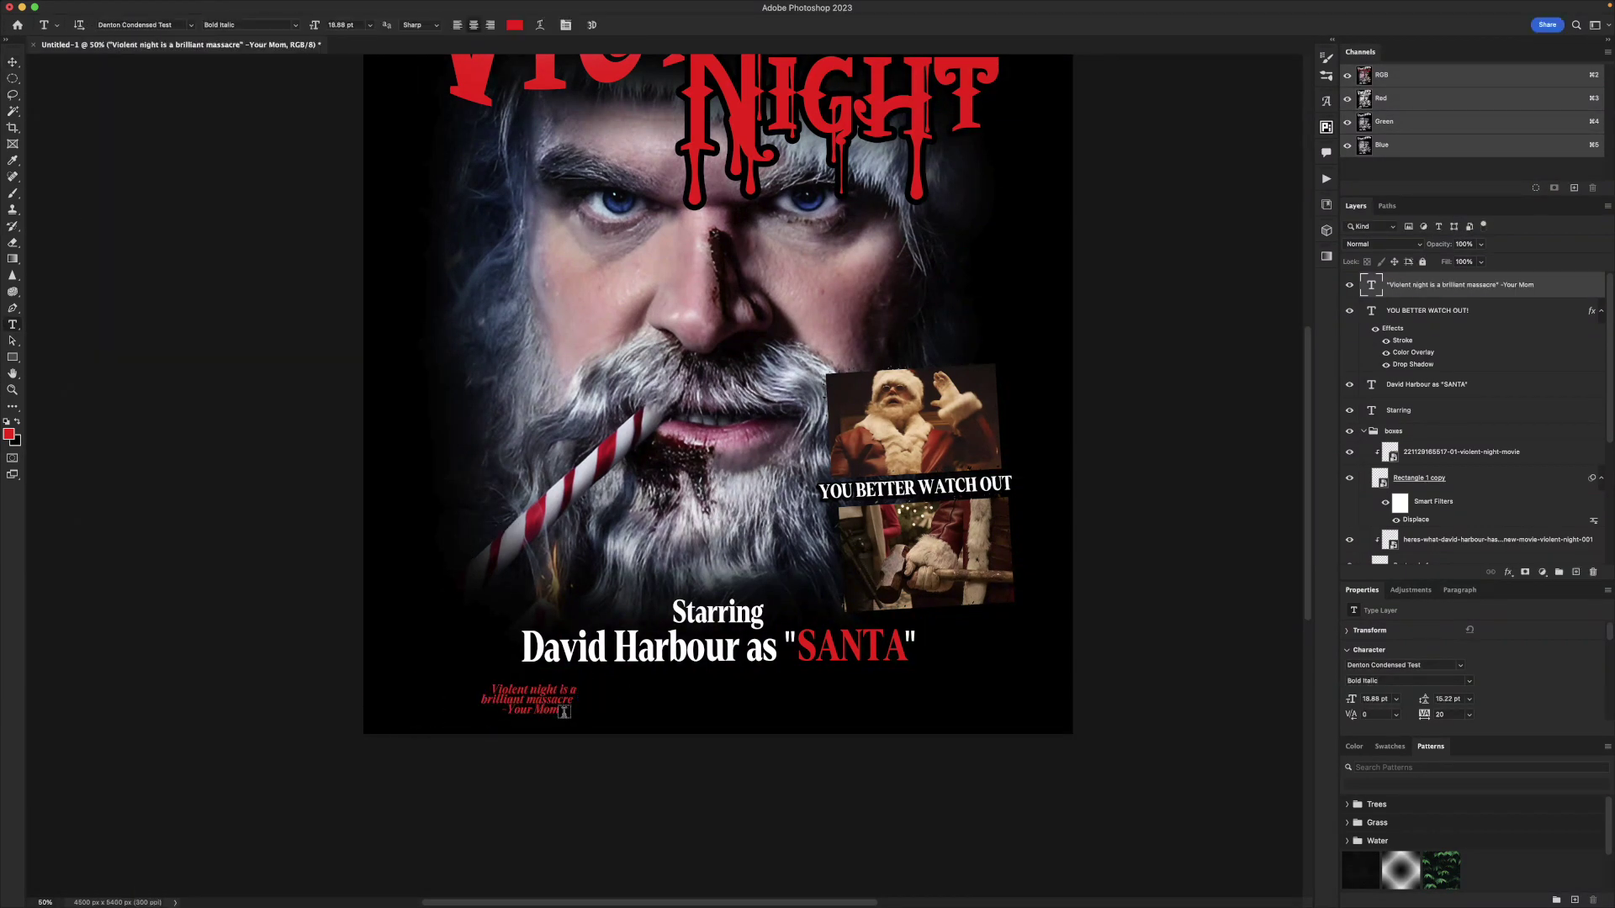
Increase the leading of the "-Your Mom" line and set the whole quote in the Black style.
{"action": "left_click", "coordinate": [563, 713]}
{"action": "key", "text": "super+a"}
{"action": "left_click_drag", "start_coordinate": [503, 711], "coordinate": [565, 715]}
{"action": "key", "text": "alt+Down"}
{"action": "key", "text": "super+a"}
{"action": "left_click", "coordinate": [191, 24]}
{"action": "left_click", "coordinate": [216, 188]}
{"action": "key", "text": "super+Return"}
{"action": "key", "text": "z"}
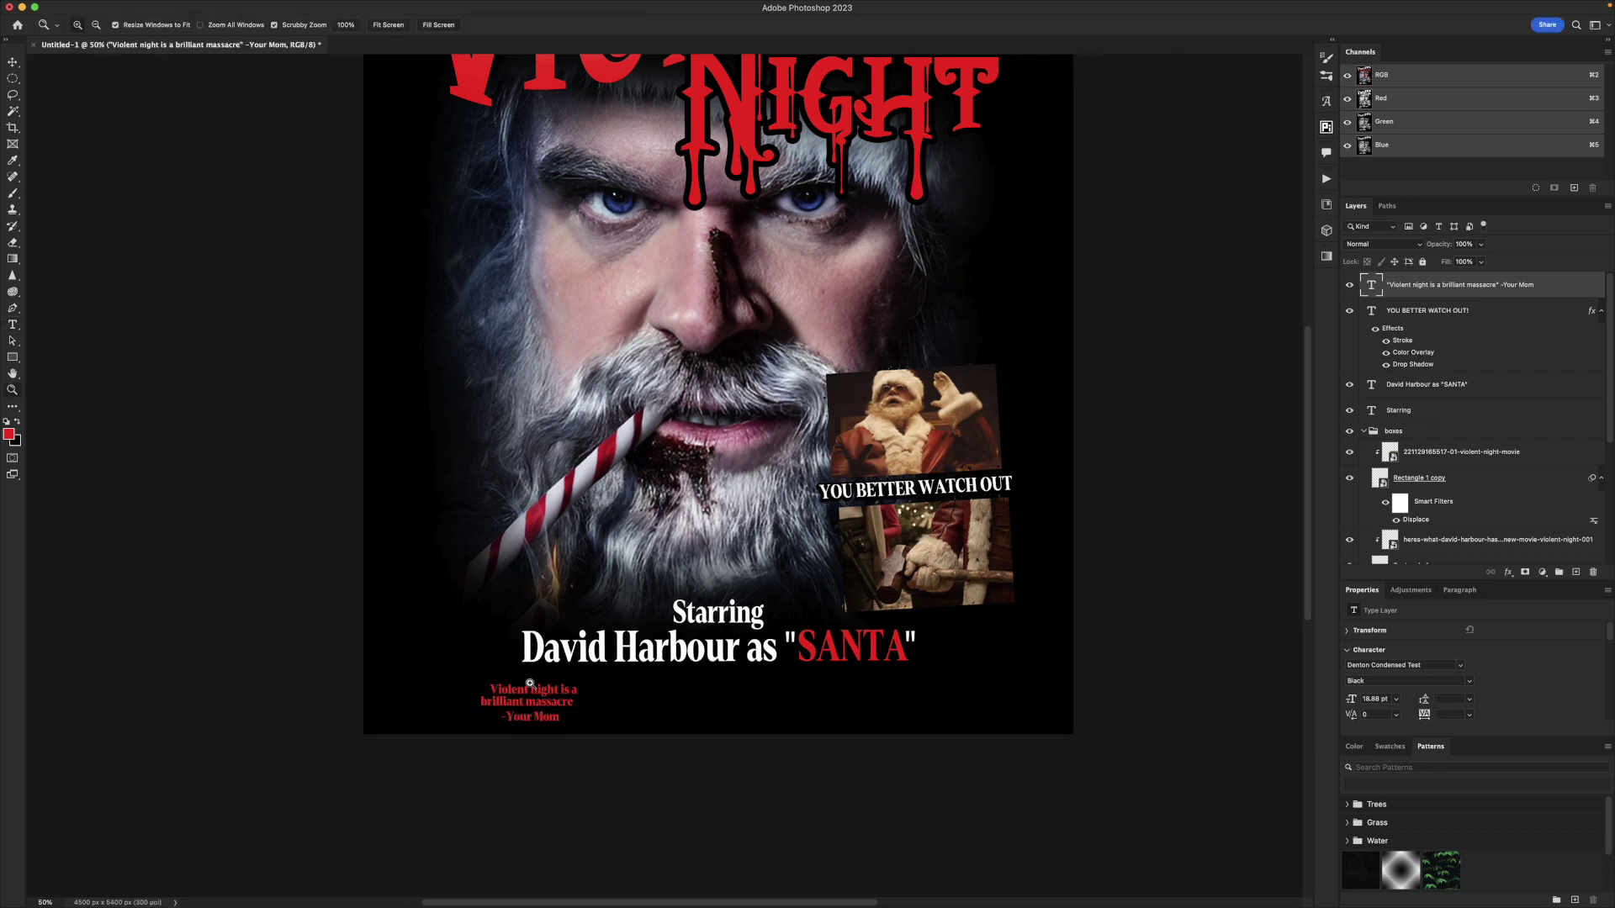
Change the quote's quotation marks and the dash before "Your Mom" to Times Bold.
{"action": "left_click", "coordinate": [530, 684]}
{"action": "key", "text": "t"}
{"action": "left_click", "coordinate": [459, 543]}
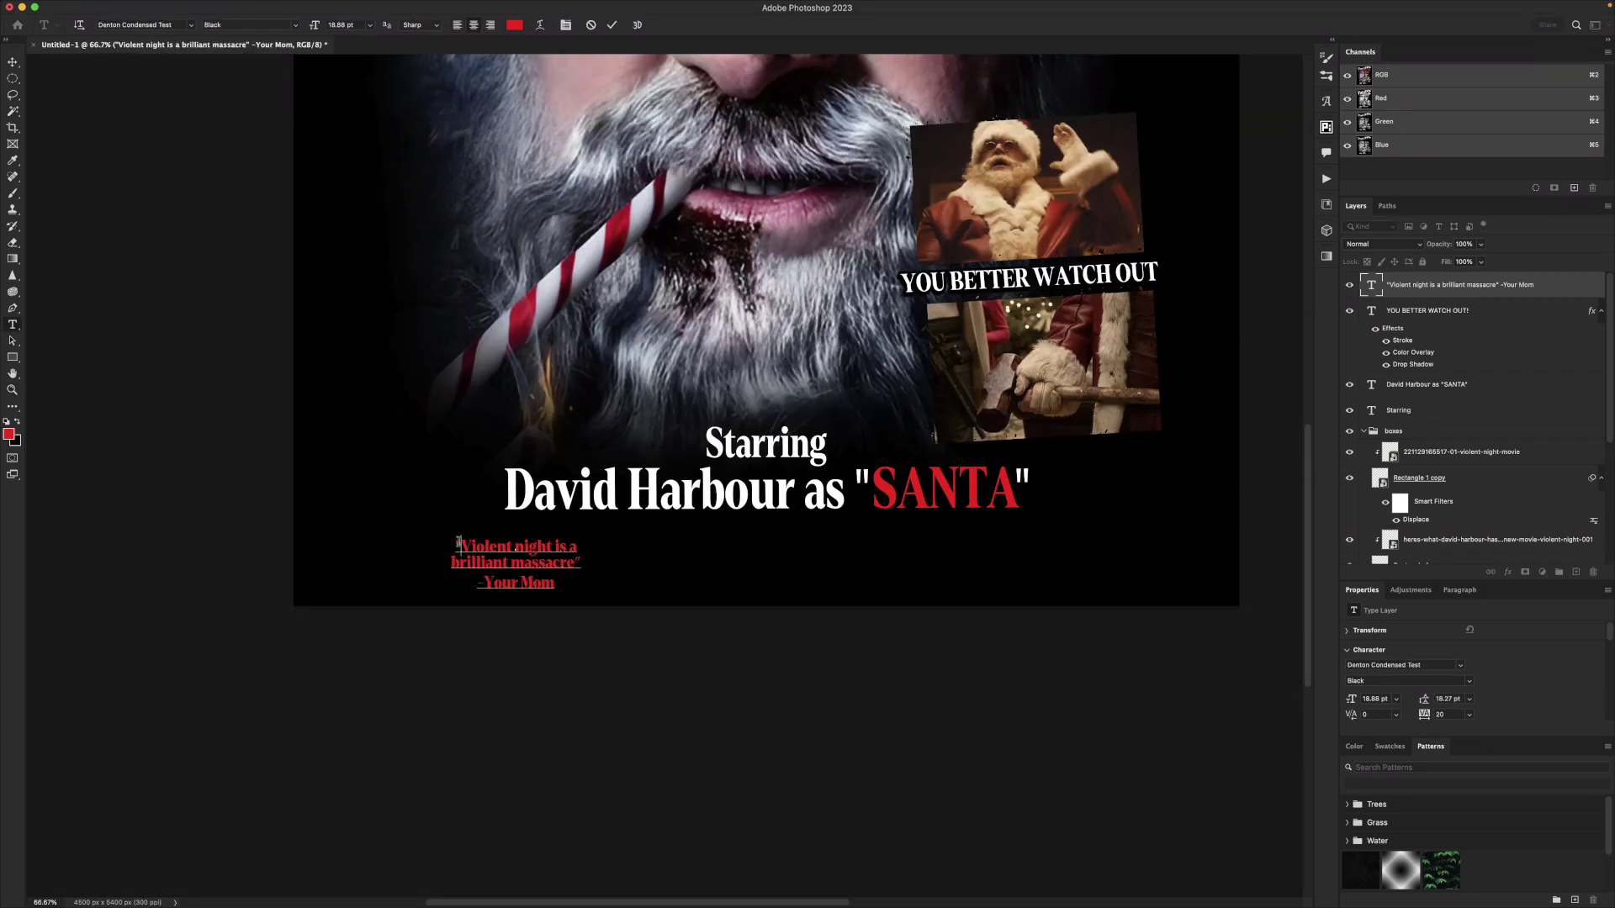
{"action": "mouse_move", "coordinate": [477, 582]}
{"action": "left_mouse_down"}
{"action": "mouse_move", "coordinate": [556, 583]}
{"action": "mouse_move", "coordinate": [484, 582]}
{"action": "left_mouse_up"}
{"action": "key", "text": "super+a"}
{"action": "left_click", "coordinate": [126, 25]}
{"action": "type", "text": "times"}
{"action": "key", "text": "Return"}
{"action": "key", "text": "super+Return"}
{"action": "key", "text": "v"}
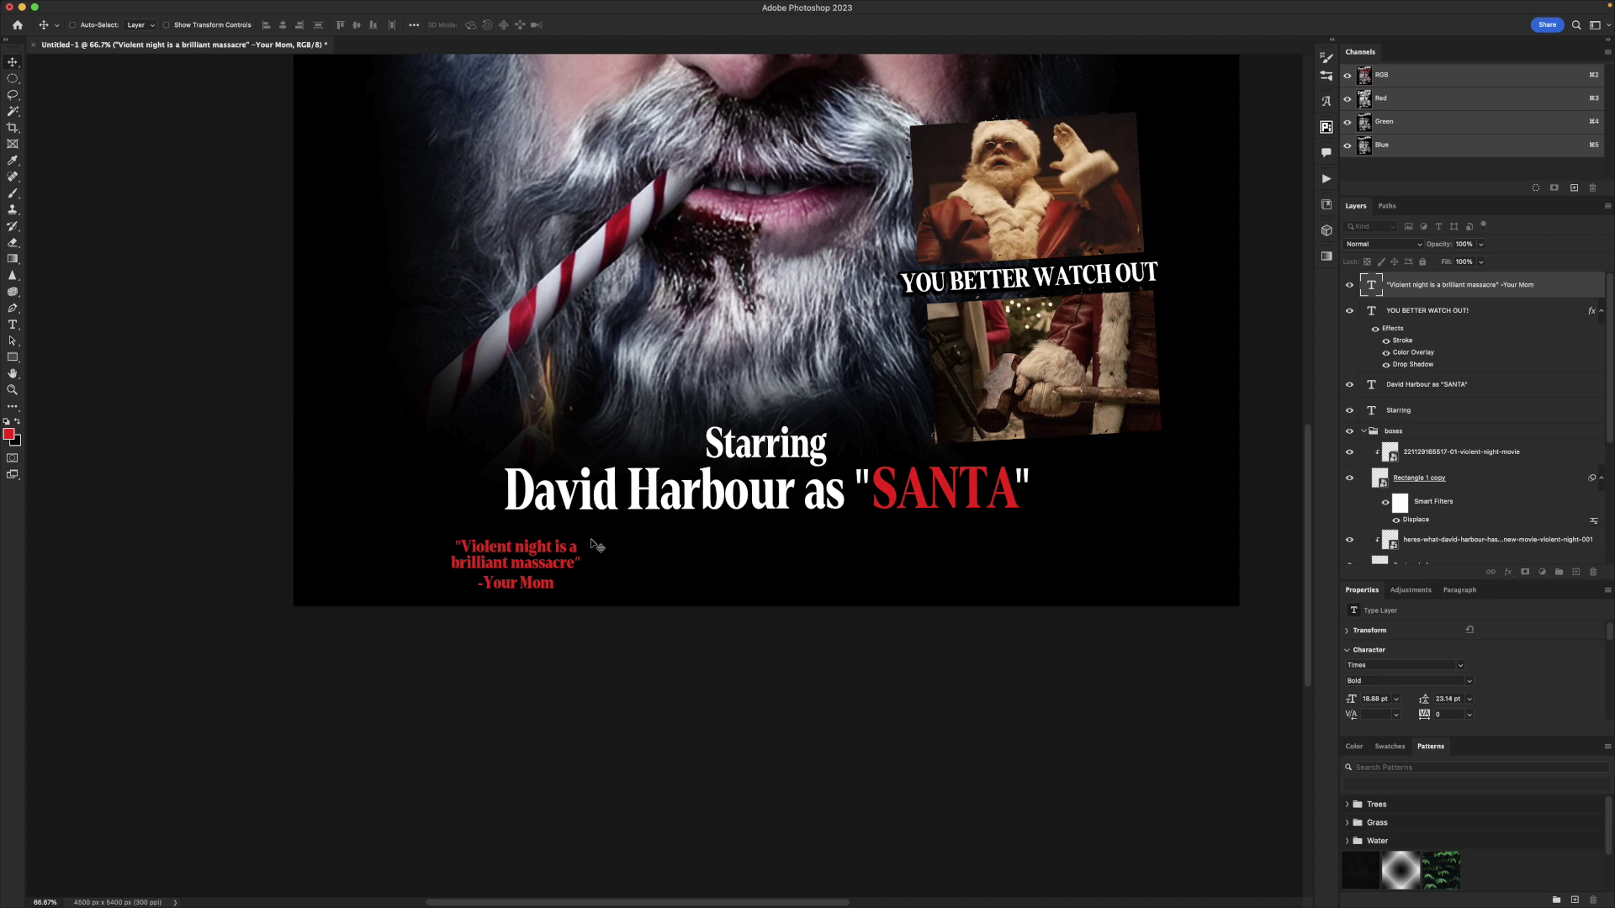
Duplicate the quote beside the original and replace its wording with "David Harbour is hot as santa, dont tell my husband".
{"action": "left_click_drag", "start_coordinate": [596, 545], "coordinate": [637, 541]}
{"action": "type", "text": "t"}
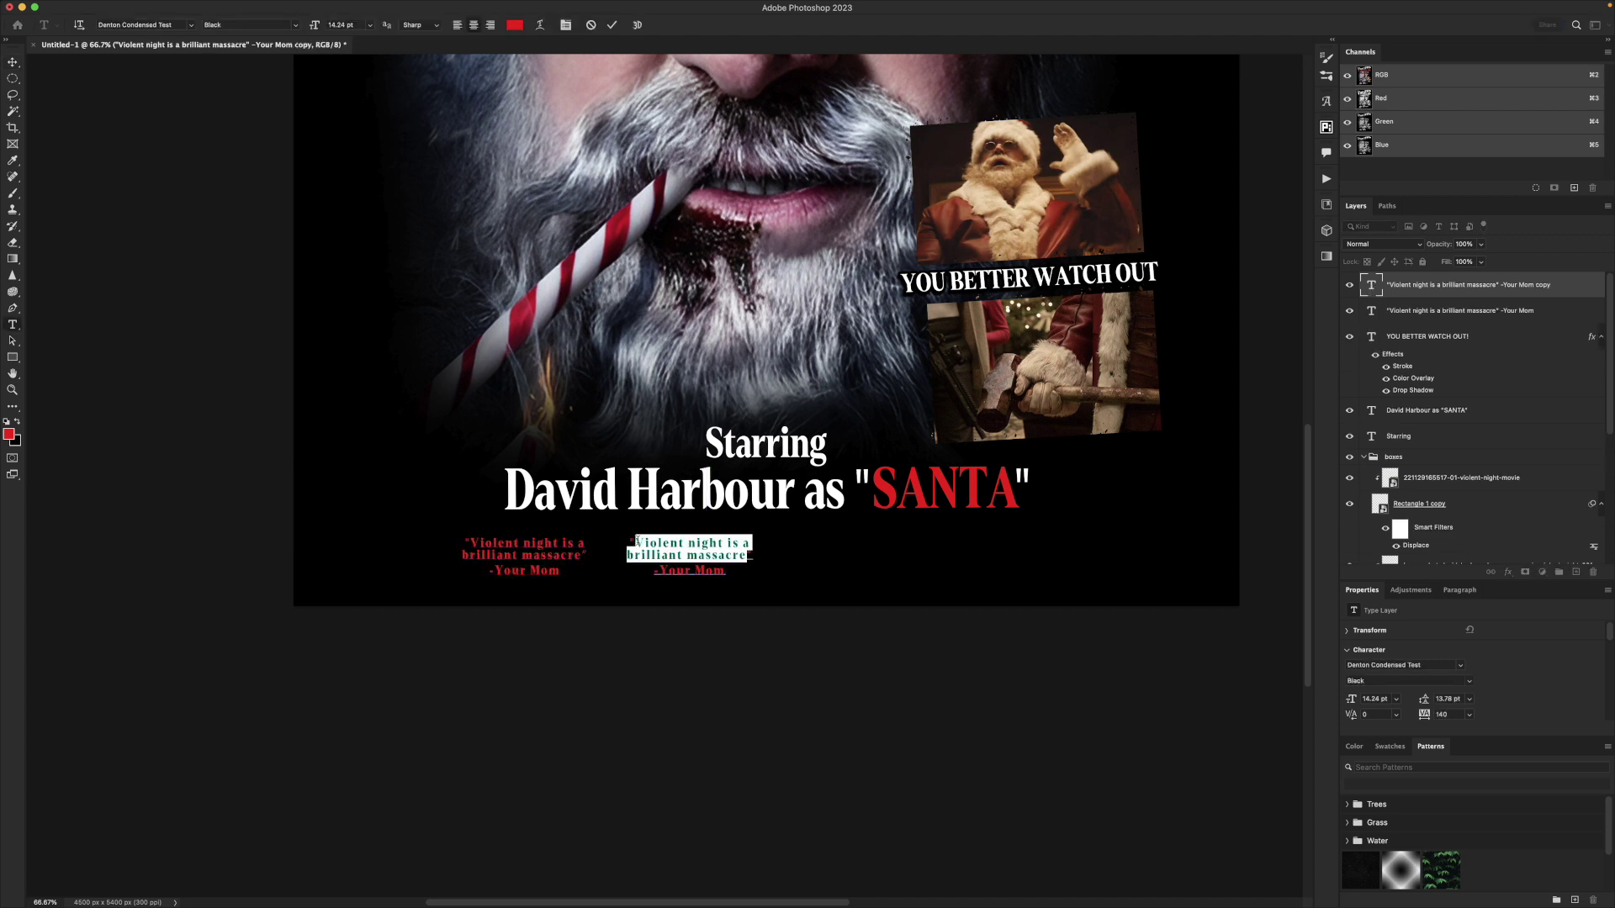
{"action": "type", "text": "David Harbour is hot as santa.."}
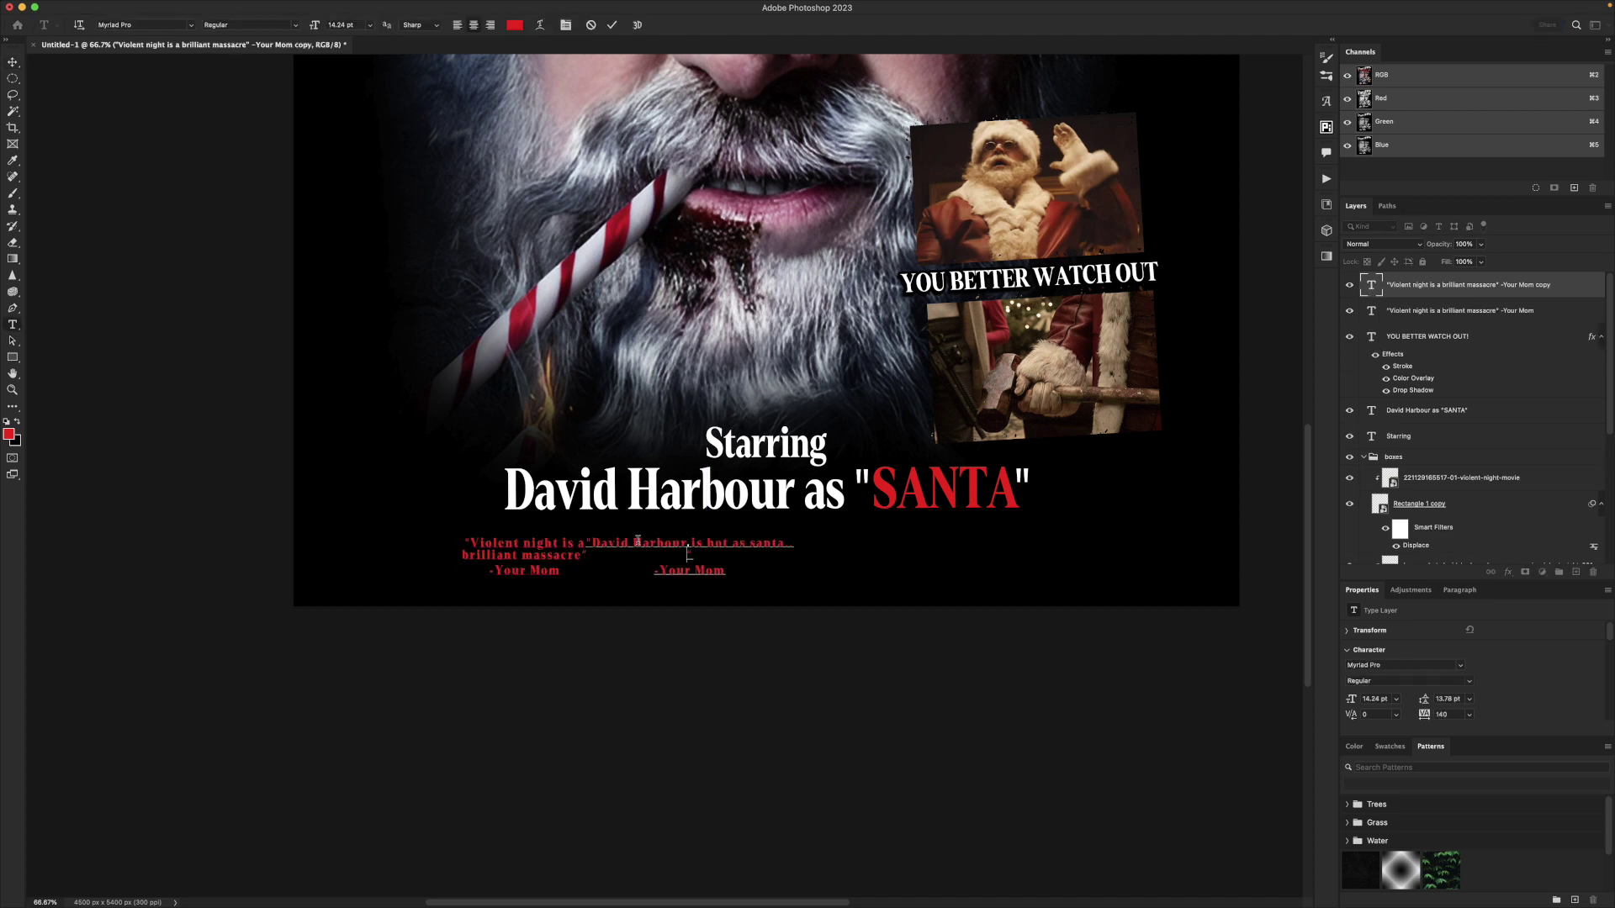
{"action": "type", "text": "dont tell my husband"}
Set the second quote's new wording in Denton Condensed Test Black to match the first quote.
{"action": "key", "text": "super+a"}
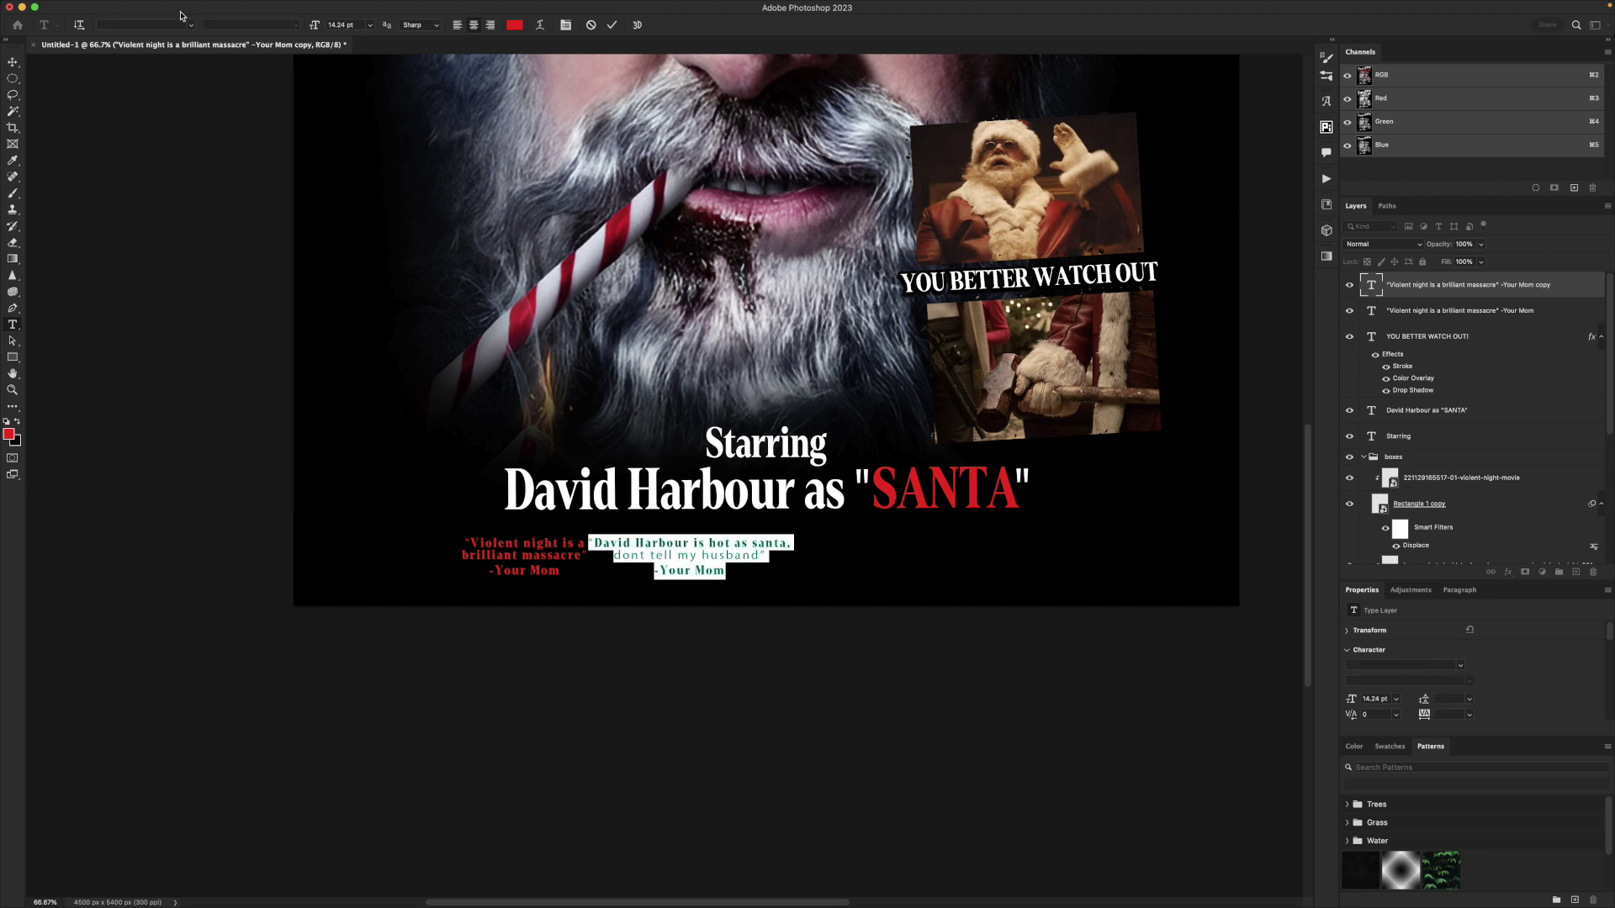
{"action": "left_click", "coordinate": [190, 25]}
{"action": "left_click_drag", "start_coordinate": [715, 546], "coordinate": [851, 561]}
{"action": "left_click", "coordinate": [530, 544]}
{"action": "left_click", "coordinate": [725, 545]}
{"action": "key", "text": "super+a"}
{"action": "left_click", "coordinate": [295, 25]}
{"action": "left_click", "coordinate": [220, 129]}
{"action": "left_click", "coordinate": [632, 544]}
Change the second quote's attribution to "-Also Your Mom" and set its dash in Times Bold.
{"action": "left_click", "coordinate": [697, 572]}
{"action": "type", "text": "Also"}
{"action": "left_click_drag", "start_coordinate": [680, 572], "coordinate": [674, 572]}
{"action": "left_click", "coordinate": [139, 25]}
{"action": "type", "text": "times"}
{"action": "key", "text": "Return"}
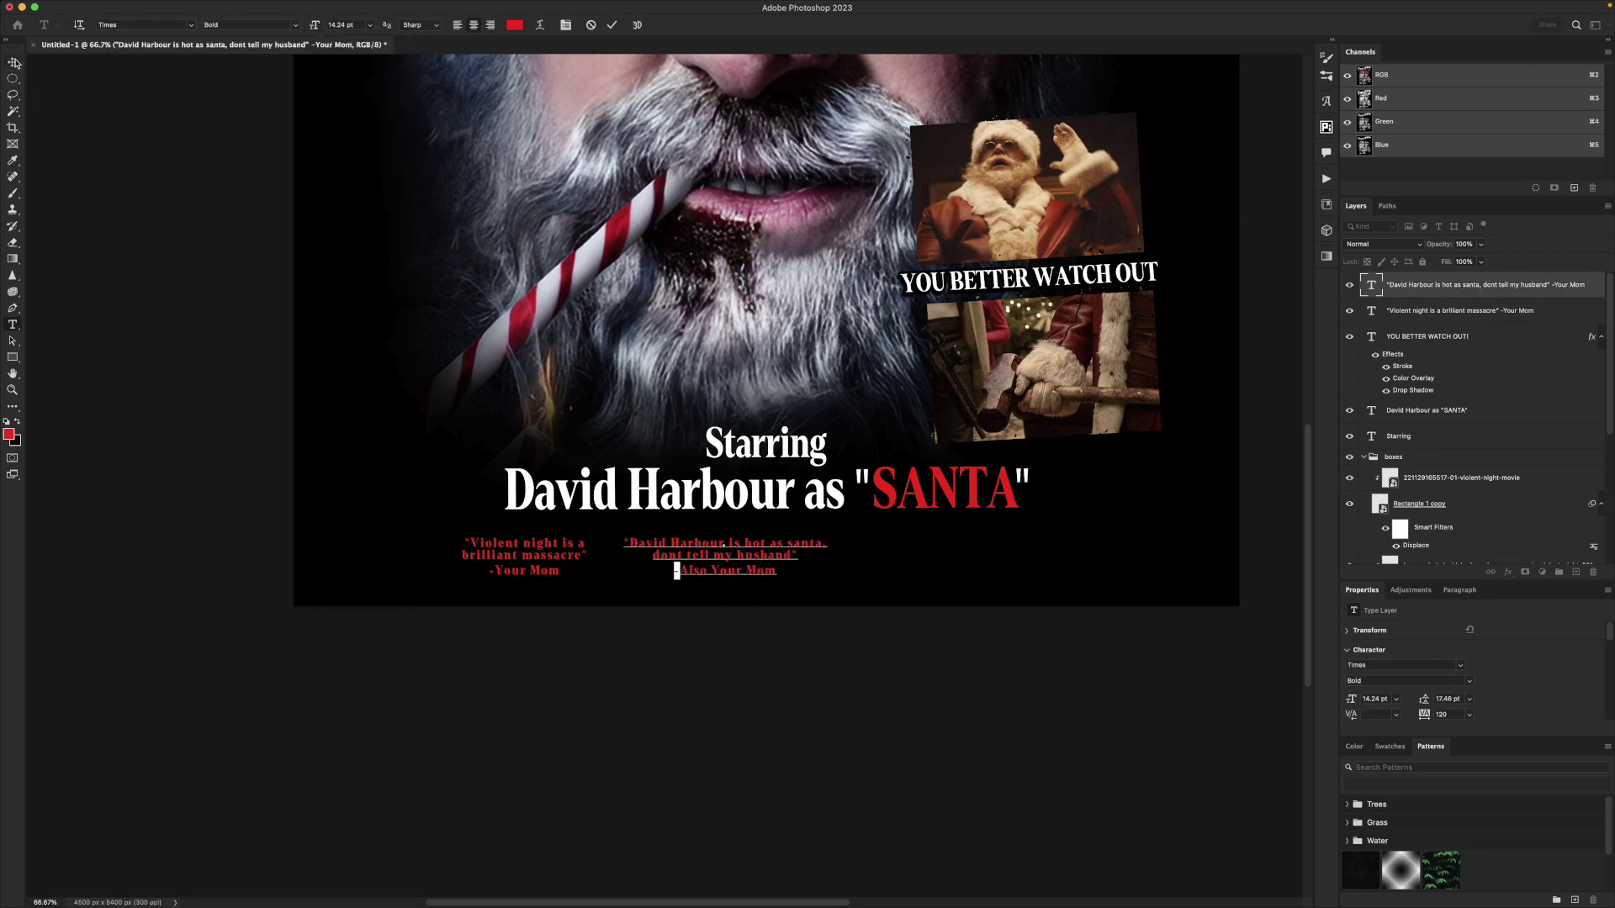
Group the two quotes and reposition them beneath the starring credit, enlarged slightly and rotated about -1.29°.
{"action": "left_click", "coordinate": [14, 63]}
{"action": "left_click", "coordinate": [538, 556], "text": "shift"}
{"action": "key", "text": "super+g"}
{"action": "left_click_drag", "start_coordinate": [795, 555], "coordinate": [971, 538]}
{"action": "key", "text": "super+t"}
{"action": "left_click_drag", "start_coordinate": [966, 533], "coordinate": [964, 528]}
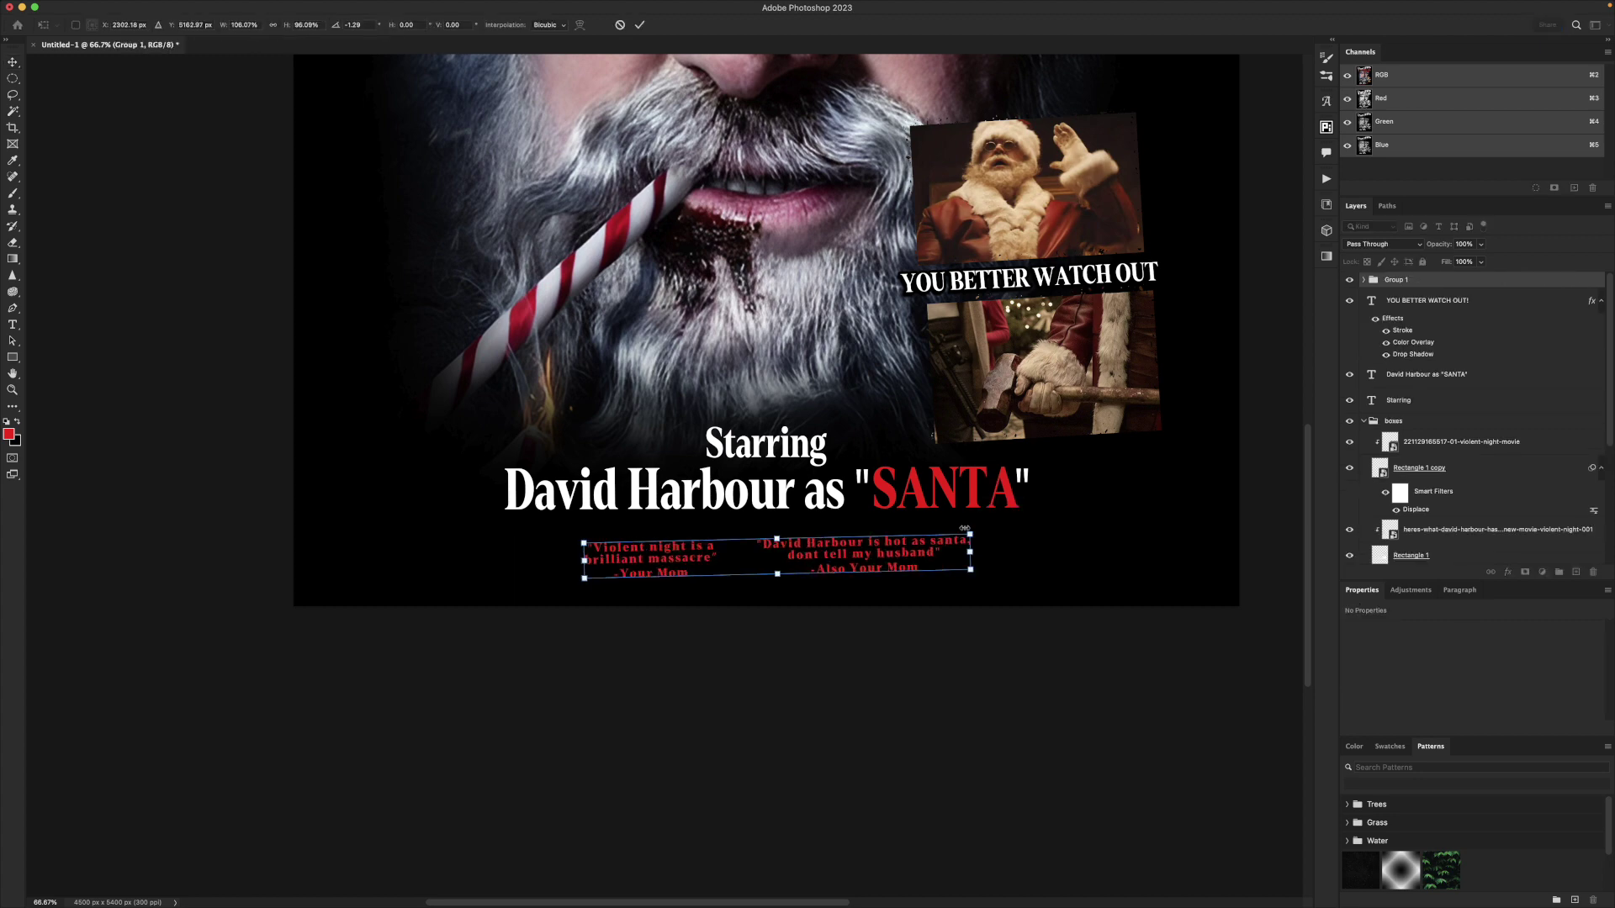
{"action": "key", "text": "Return"}
Open the "SANTA" credit text for editing.
{"action": "double_click", "coordinate": [943, 488]}
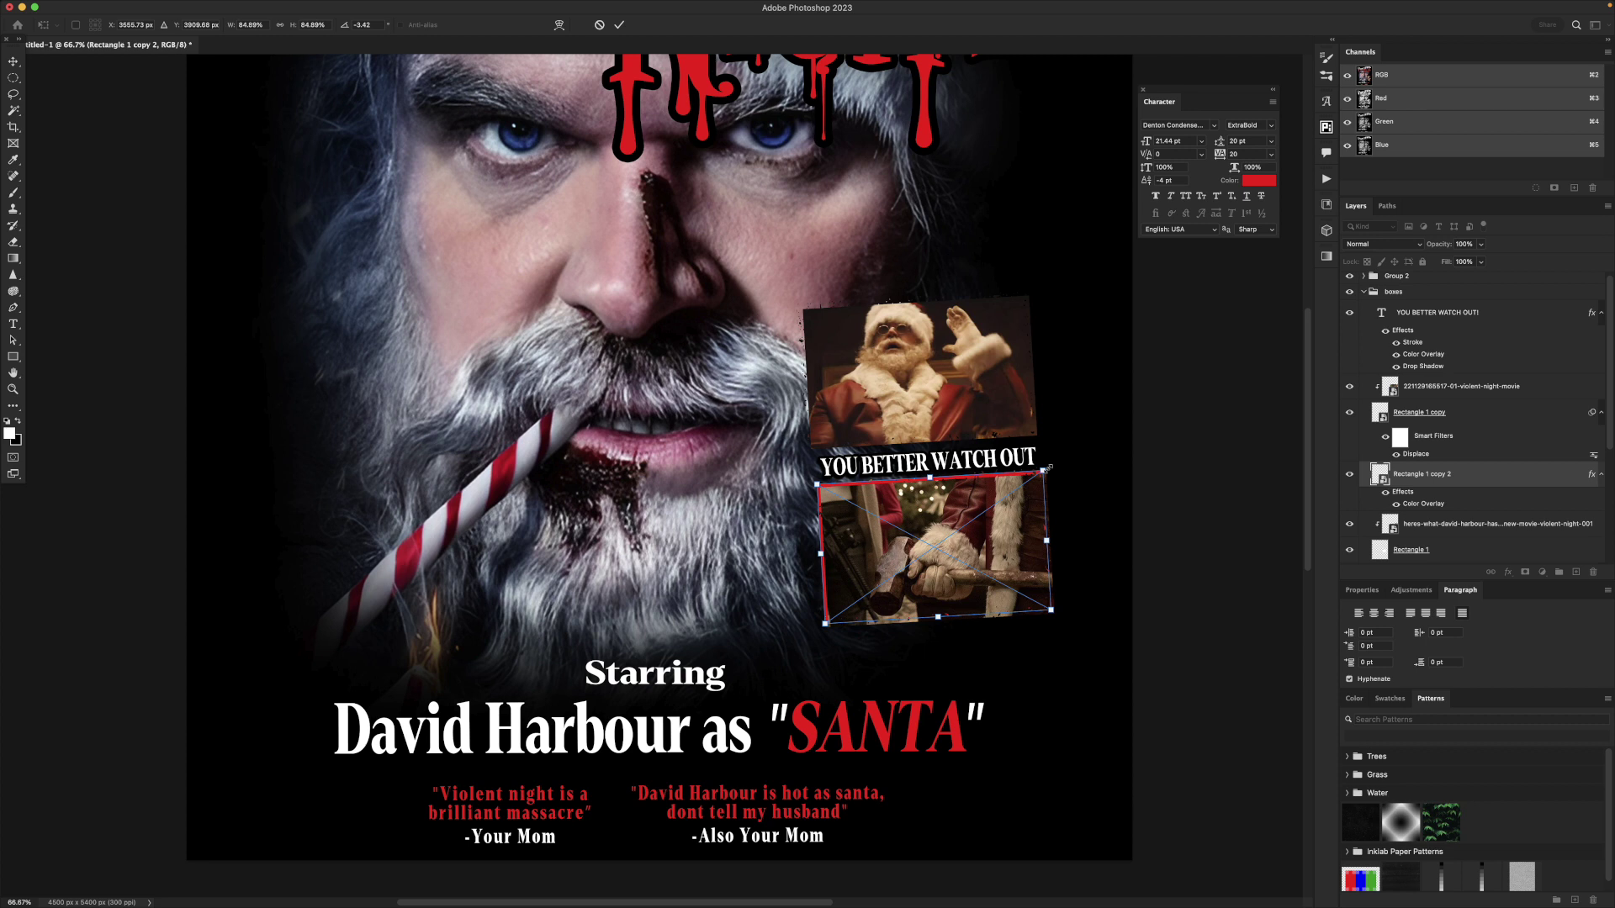
Scale the red rectangle copy behind the lower still to about 85.9%.
{"action": "left_click_drag", "start_coordinate": [1048, 467], "coordinate": [1044, 453]}
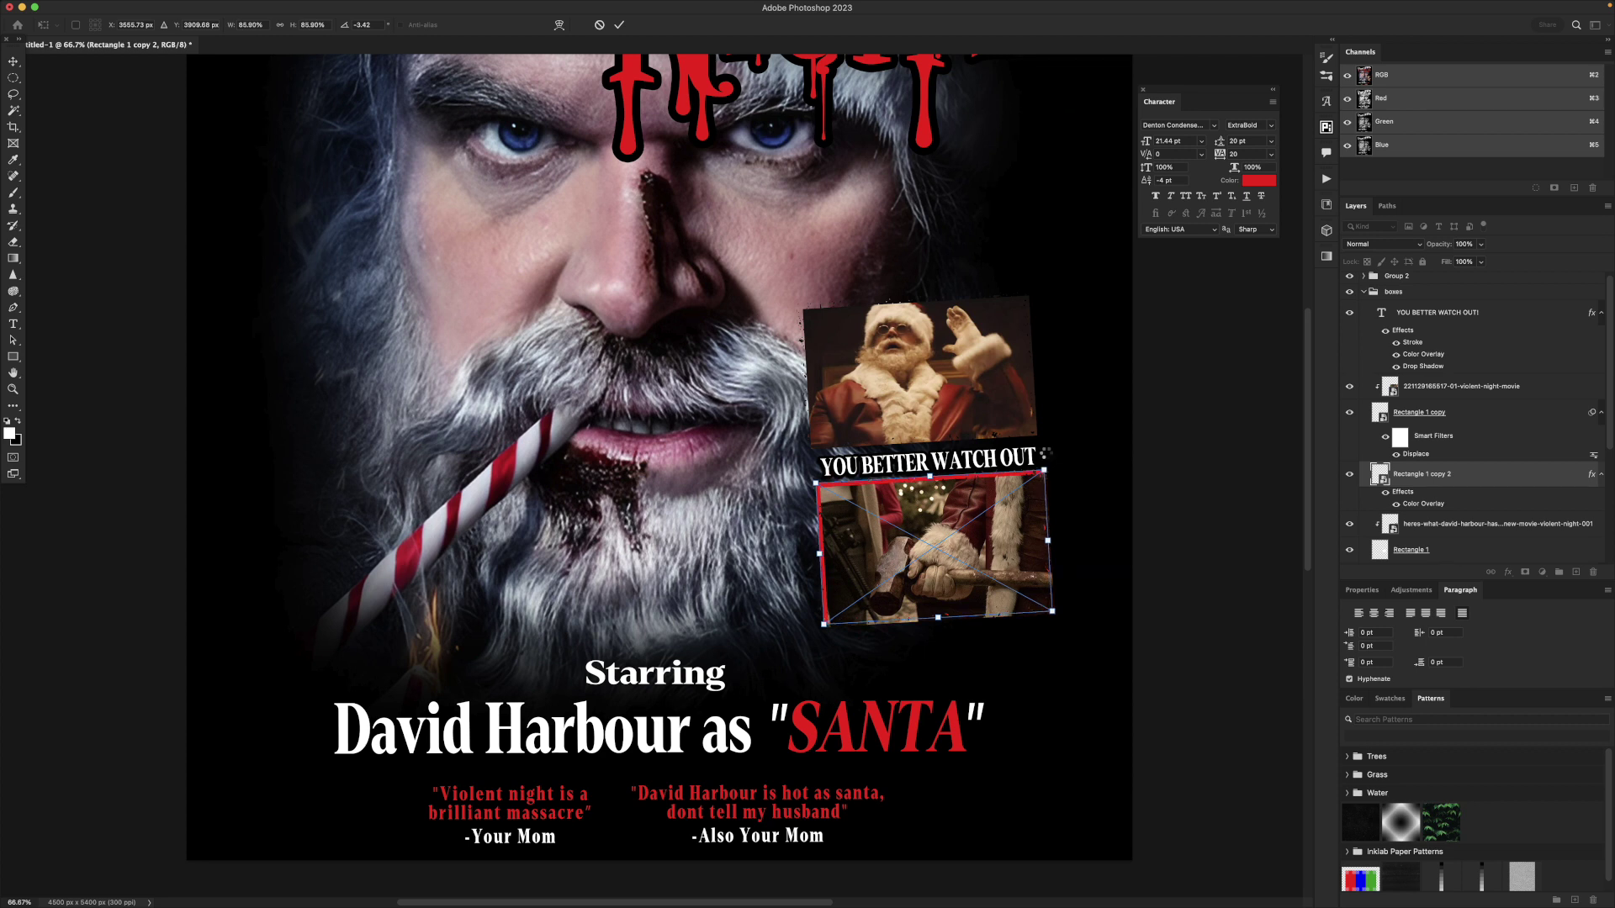
{"action": "key", "text": "Return"}
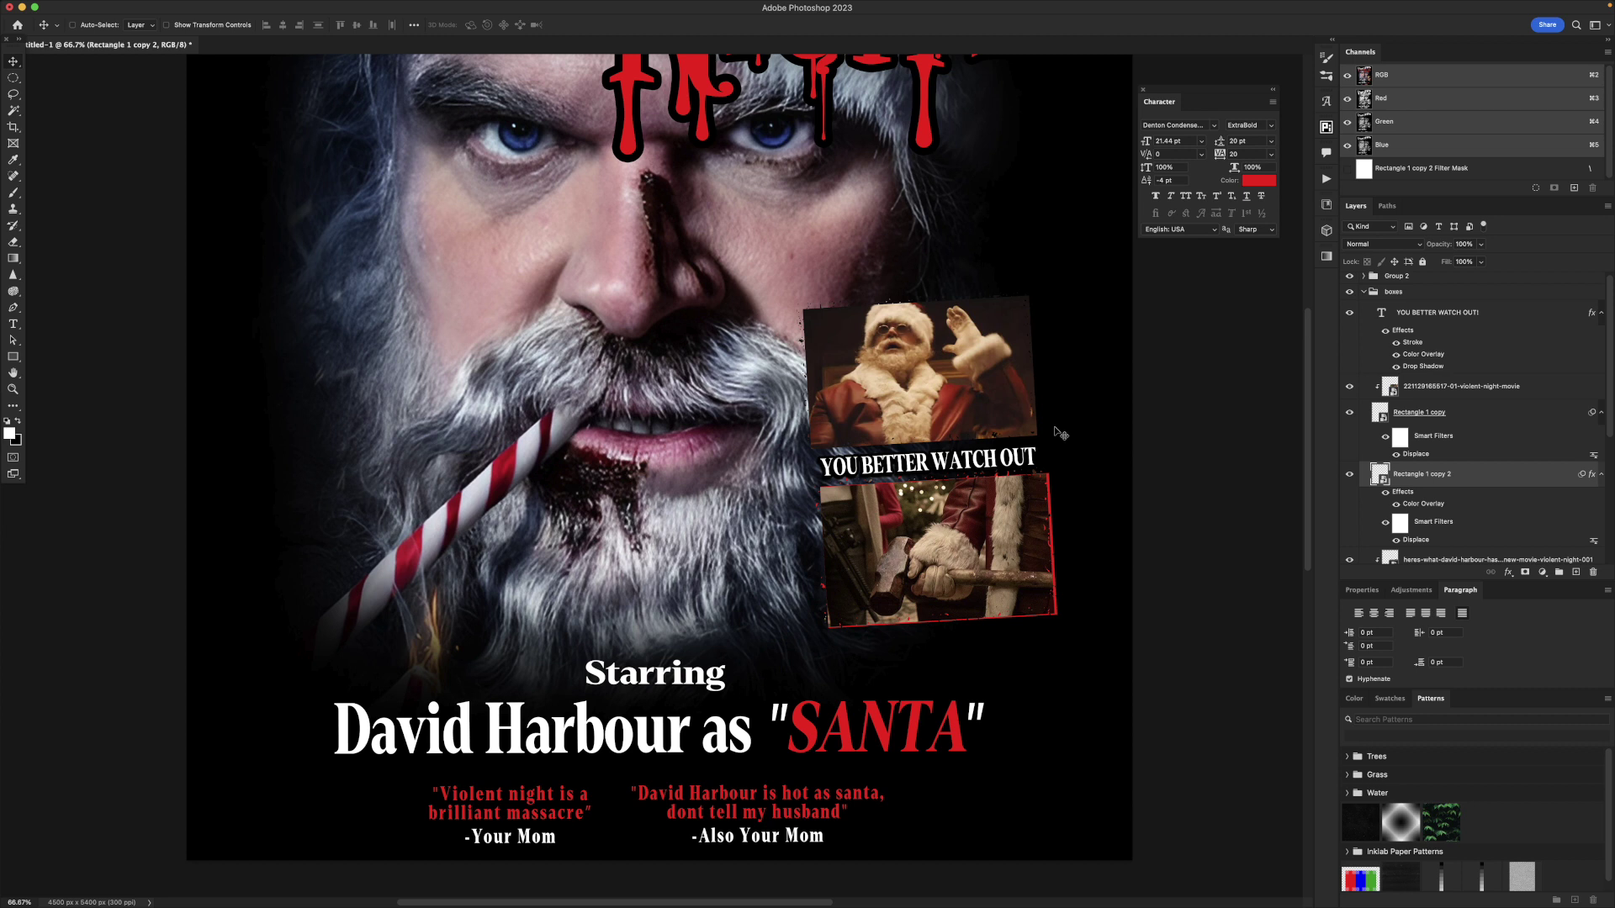
Duplicate the upper still's frame shape directly beneath its original in the layer order and make the copy visible.
{"action": "left_click_drag", "start_coordinate": [1411, 417], "coordinate": [1413, 448]}
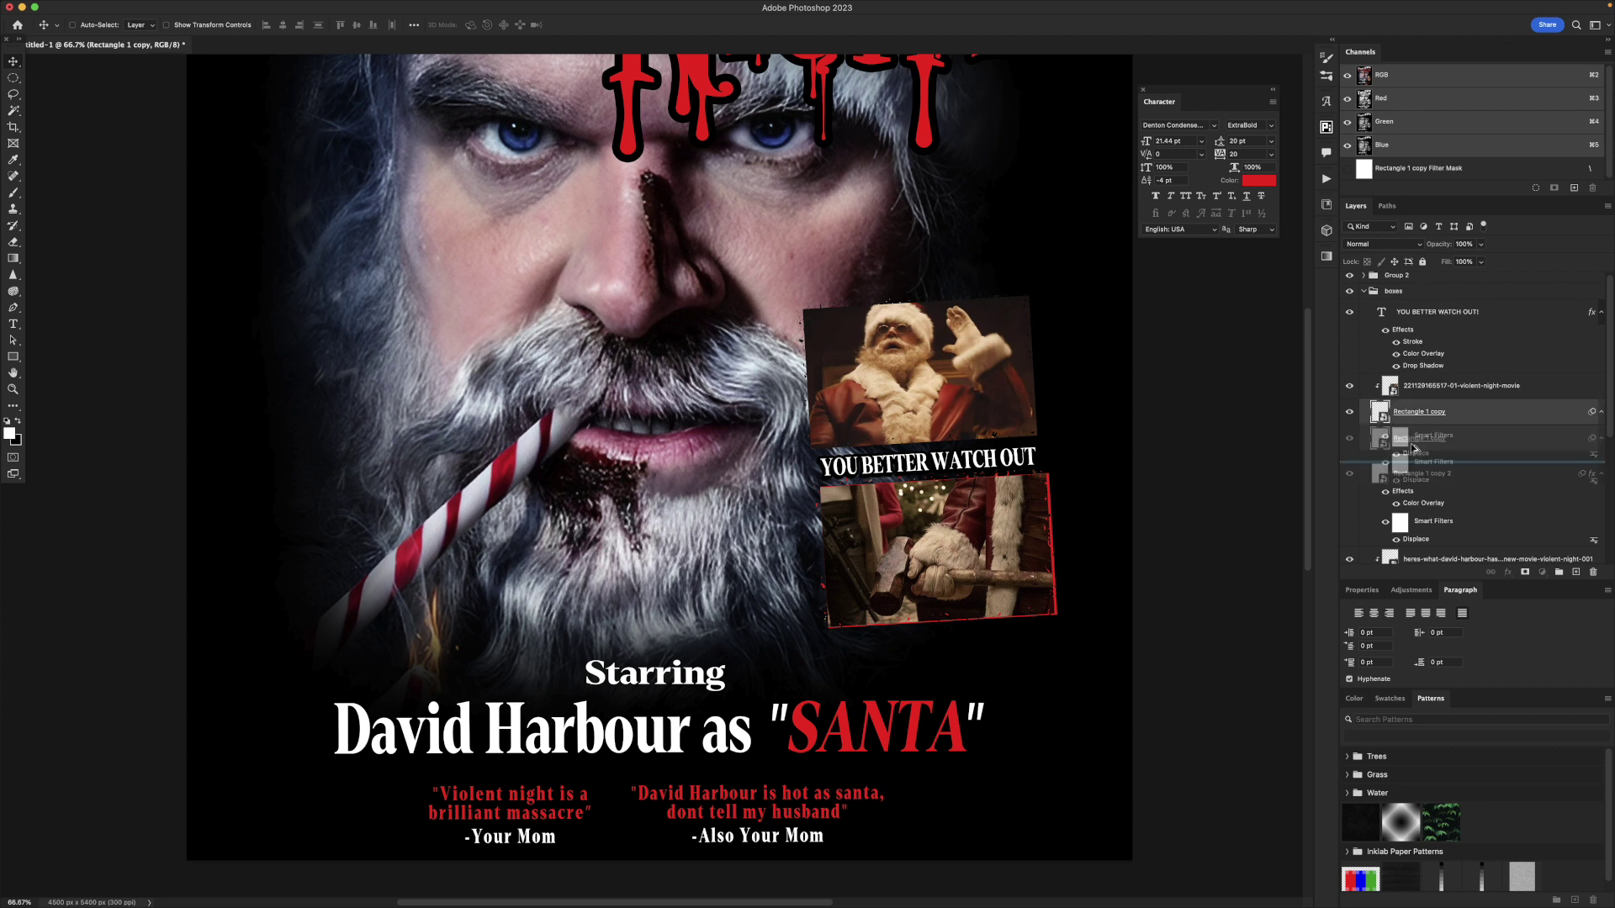
{"action": "left_click_drag", "start_coordinate": [1413, 447], "coordinate": [1413, 454]}
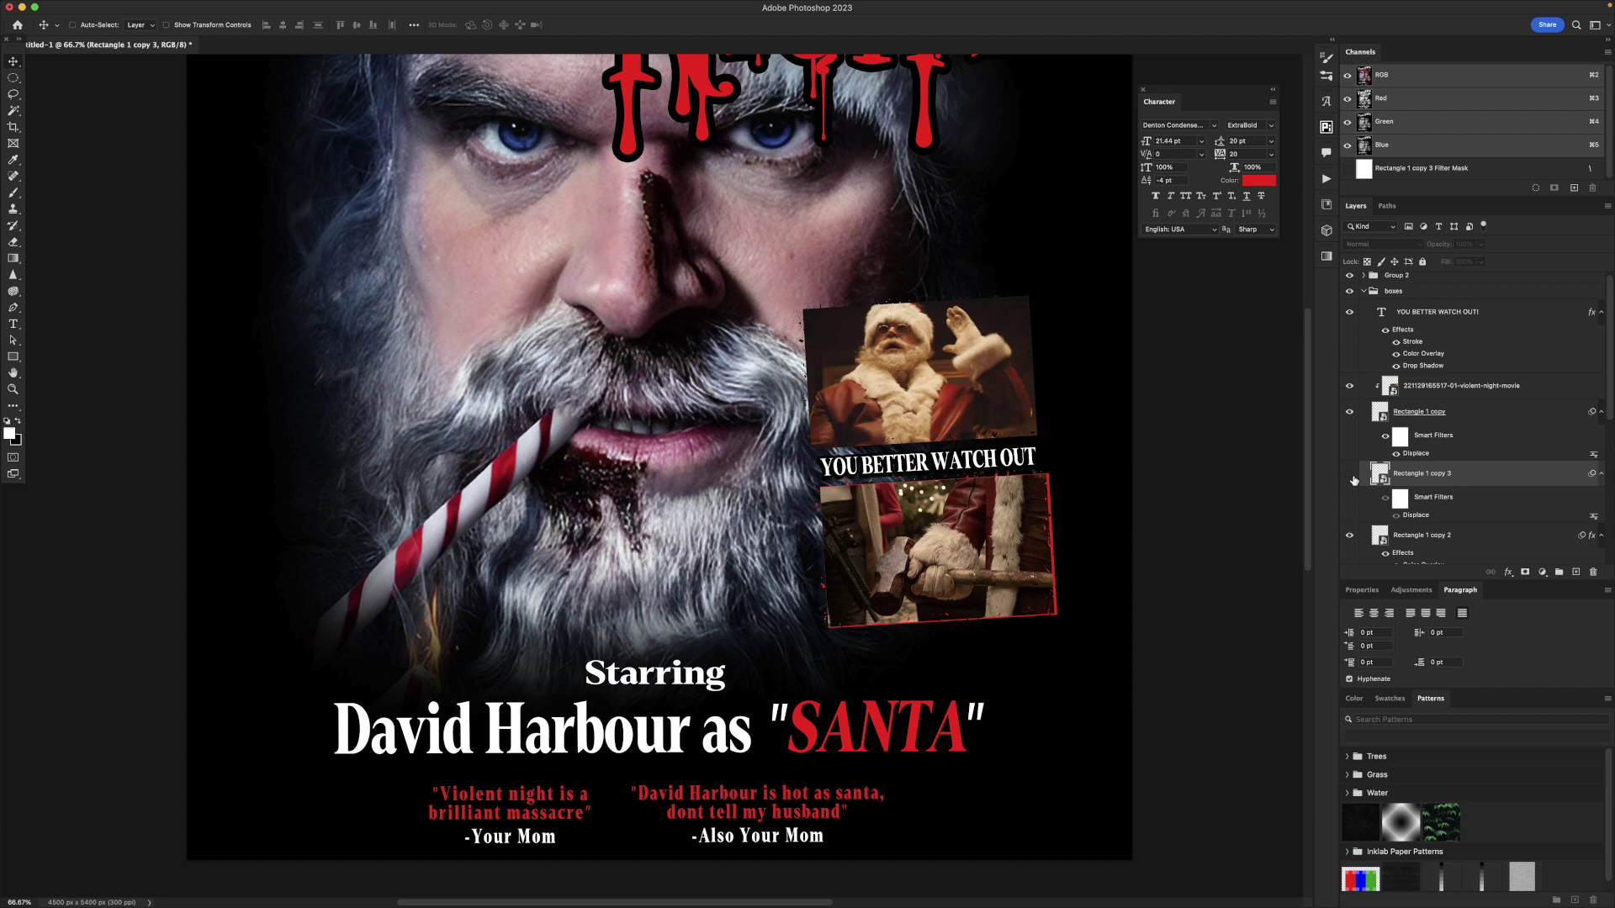
{"action": "left_click", "coordinate": [1350, 475]}
Duplicate the lower still's base rectangle, try transferring the red color overlay to it, and undo that transfer.
{"action": "scroll", "coordinate": [1394, 499], "scroll_direction": "down", "scroll_amount": 3}
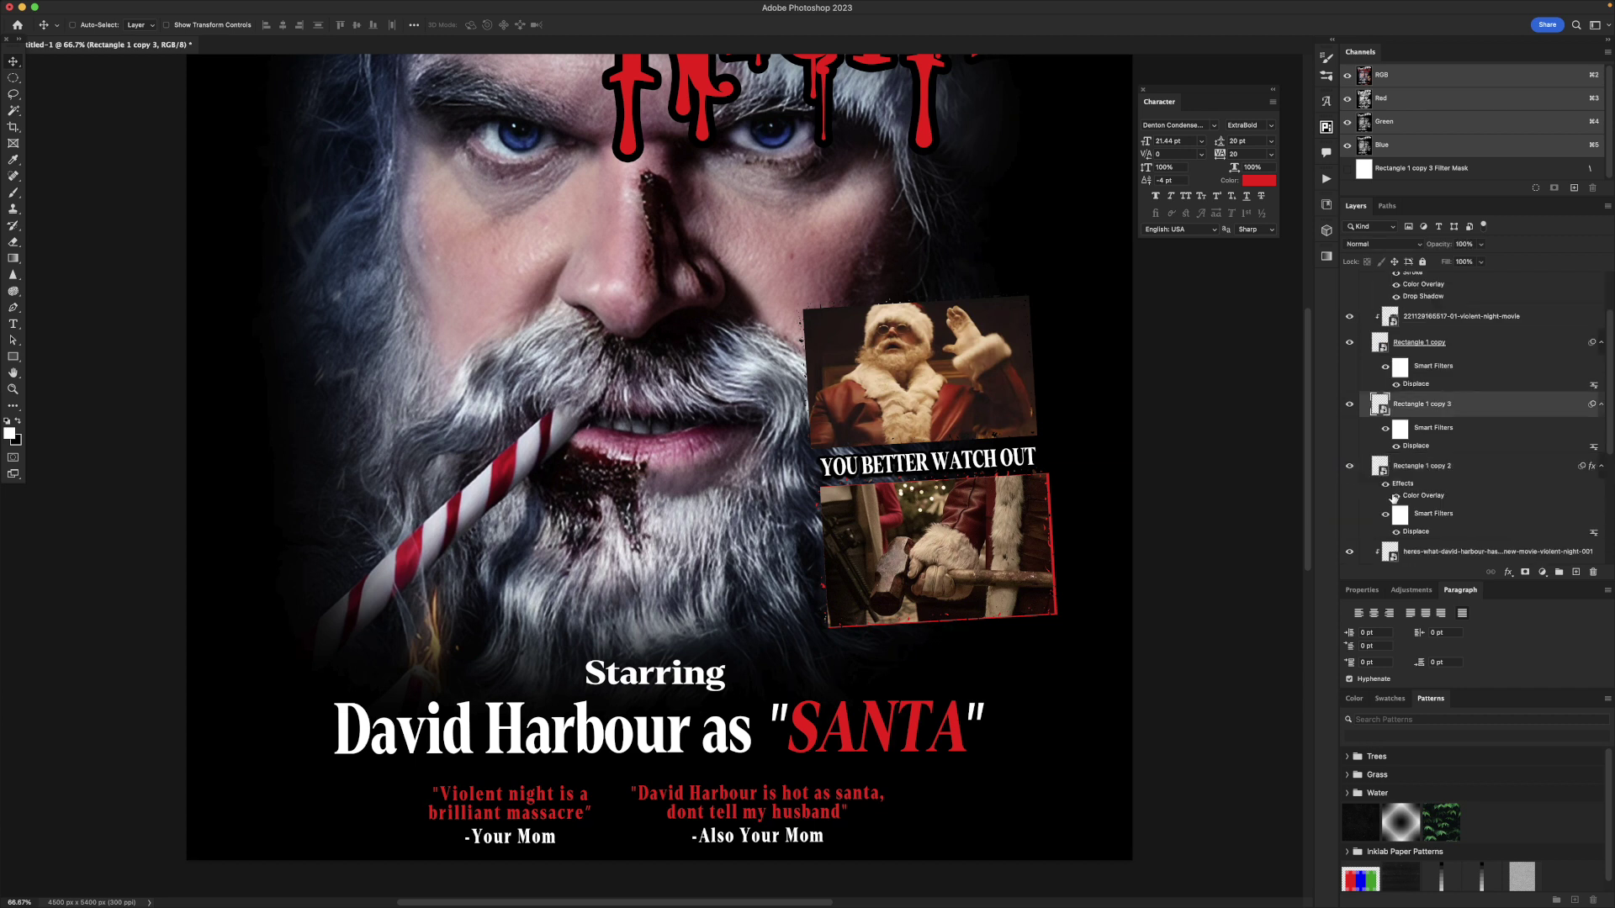
{"action": "scroll", "coordinate": [1394, 499], "scroll_direction": "down", "scroll_amount": 3}
{"action": "left_click", "coordinate": [1396, 512]}
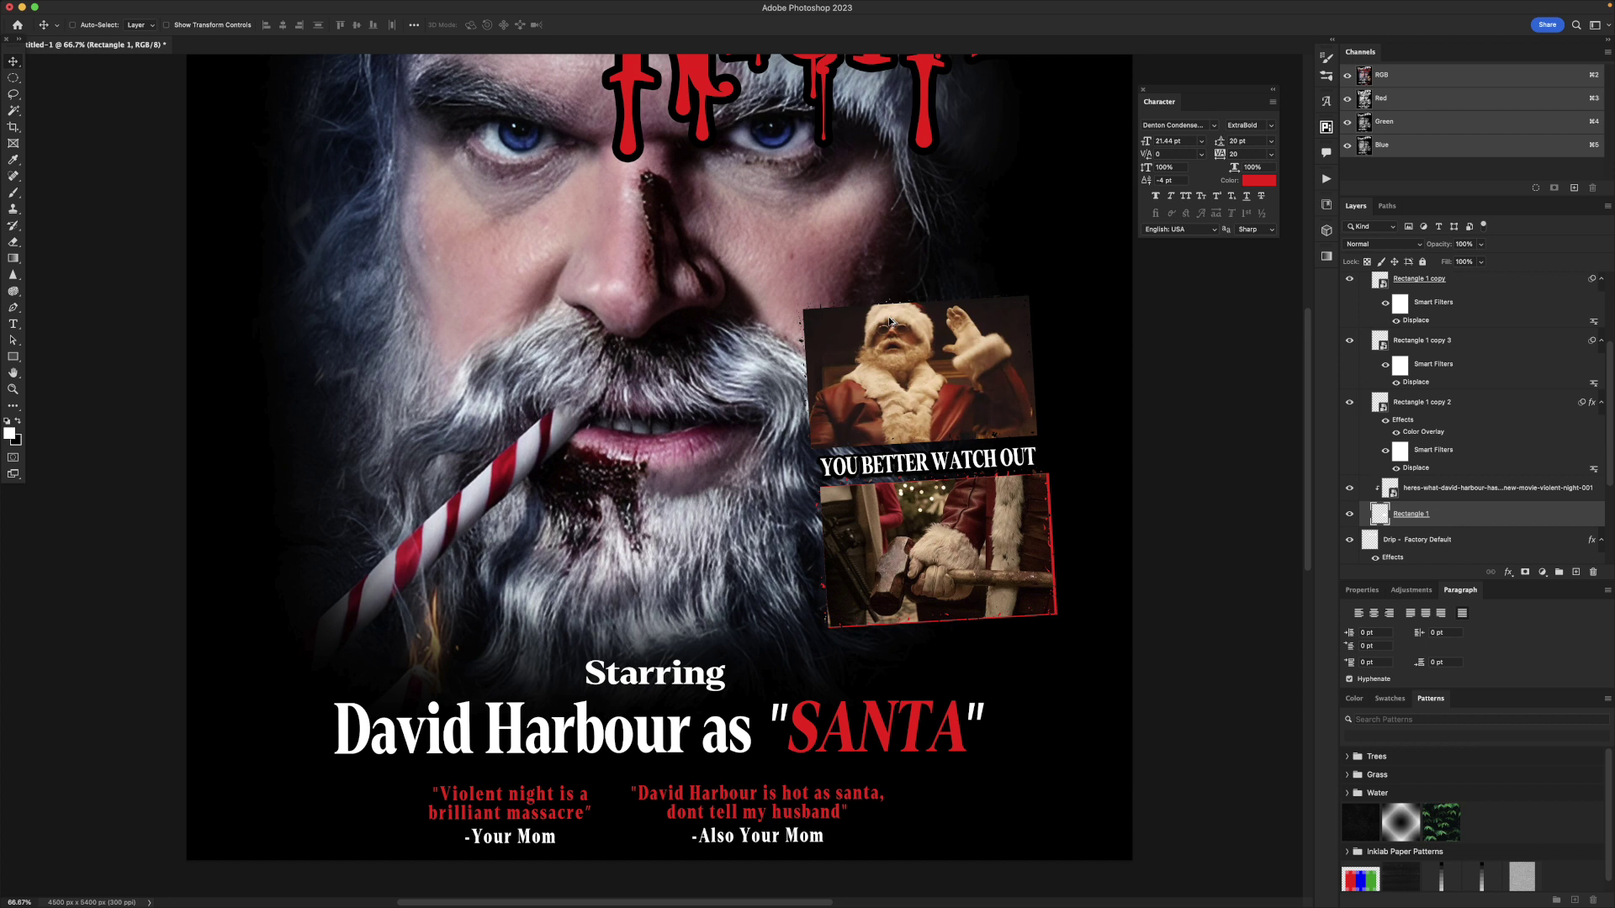
{"action": "key", "text": "ctrl+j"}
{"action": "left_click_drag", "start_coordinate": [1424, 432], "coordinate": [1428, 508]}
{"action": "key", "text": "ctrl+z"}
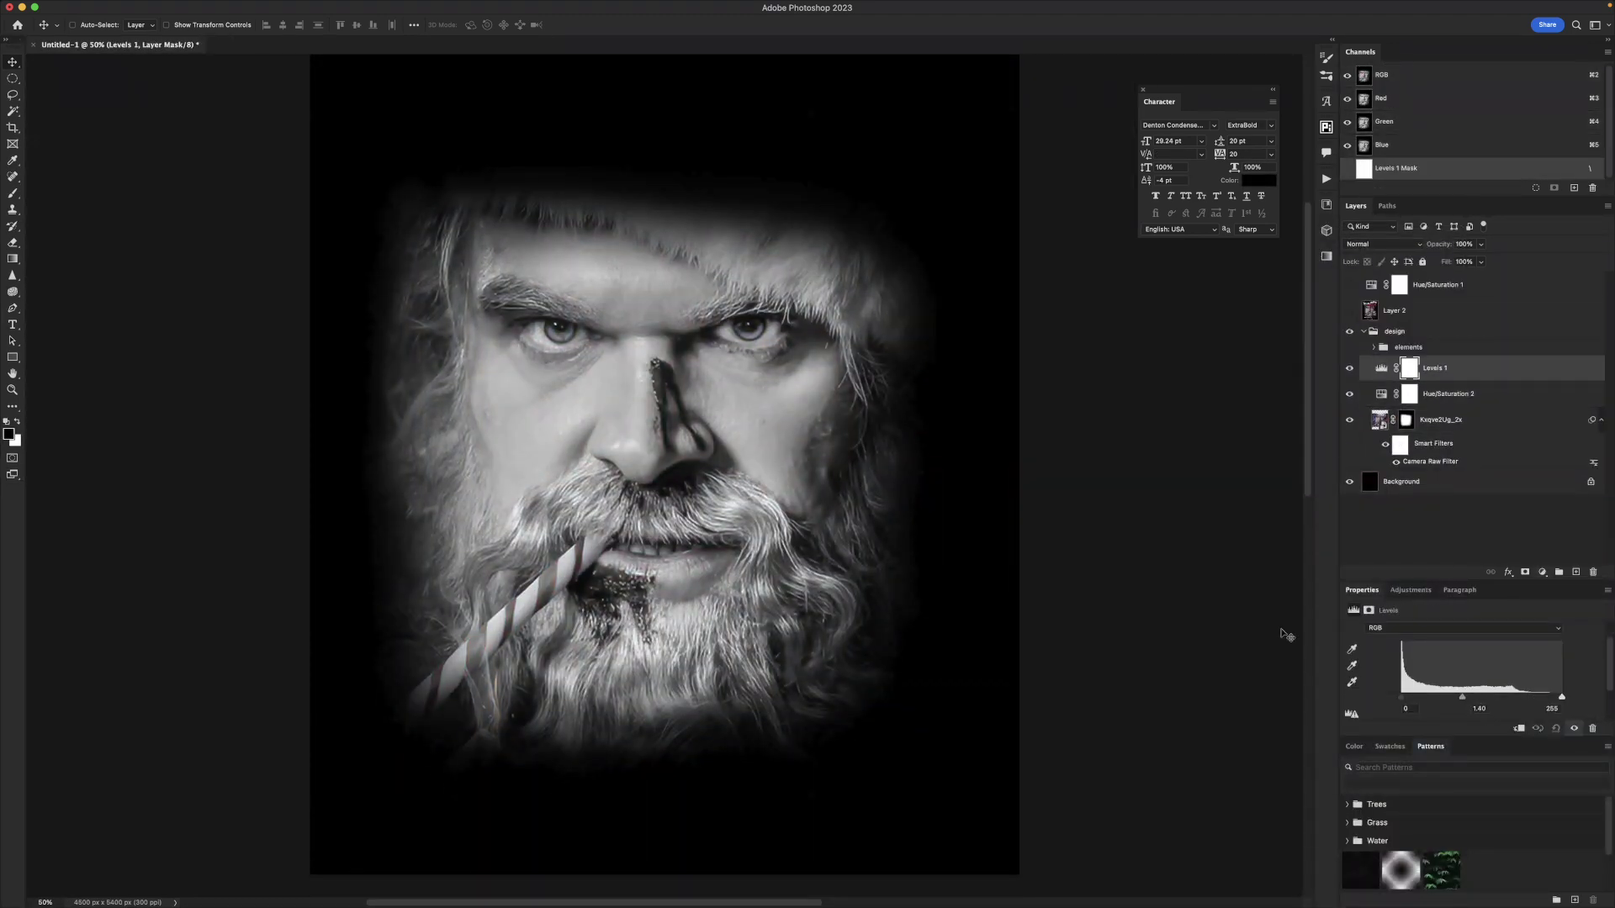
Create a new document holding the merged portrait and convert it to grayscale.
{"action": "left_click", "coordinate": [99, 8]}
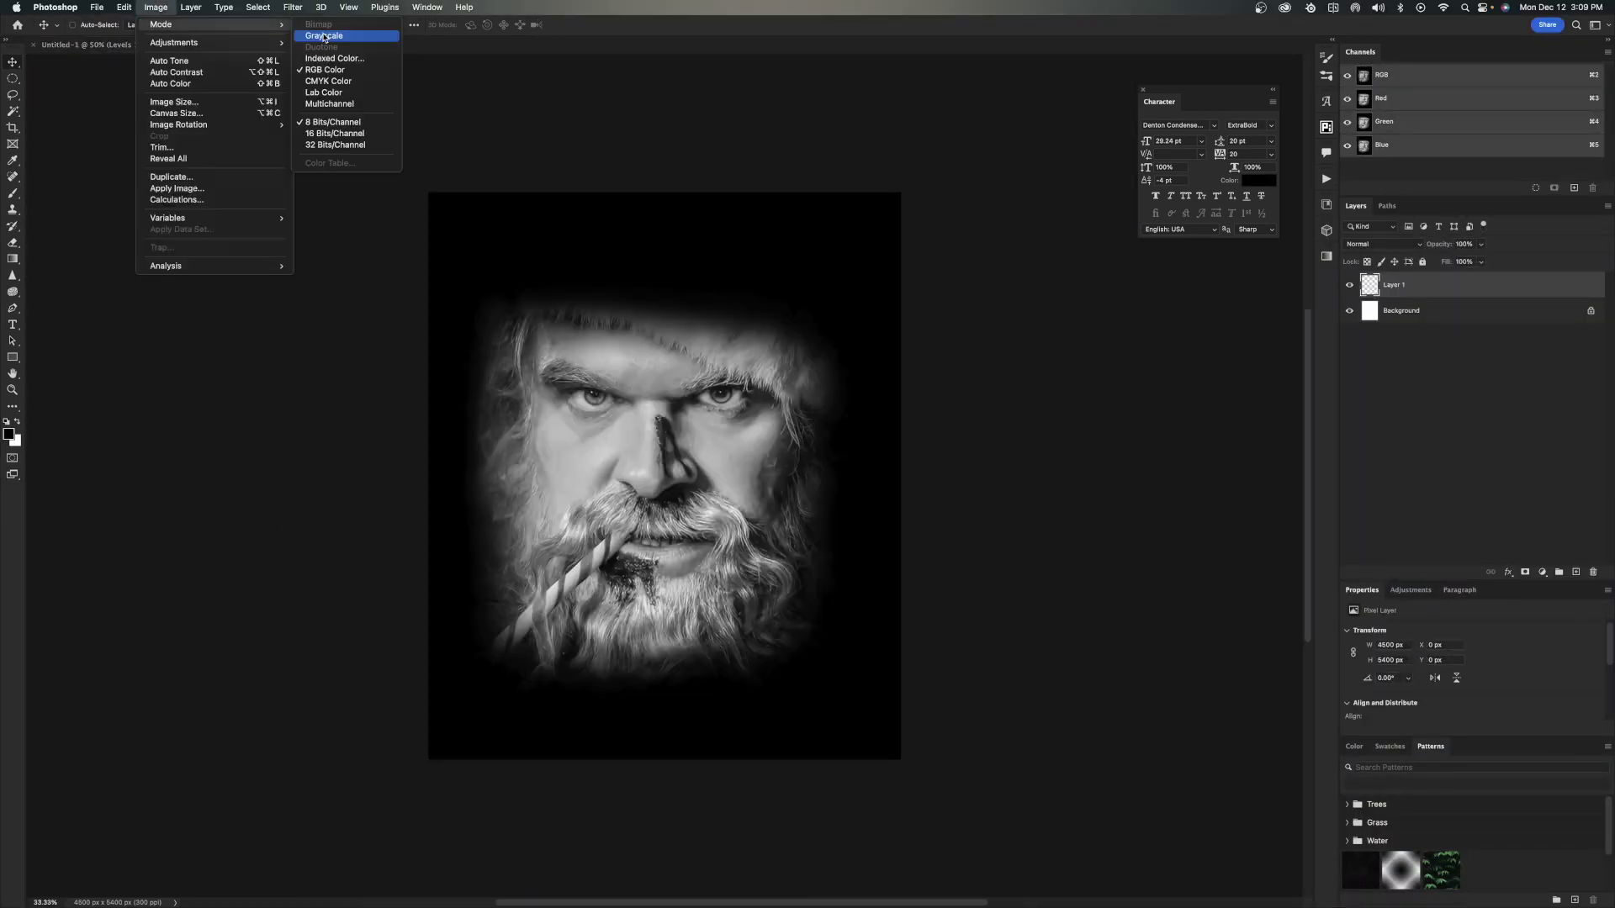
{"action": "left_click", "coordinate": [328, 40]}
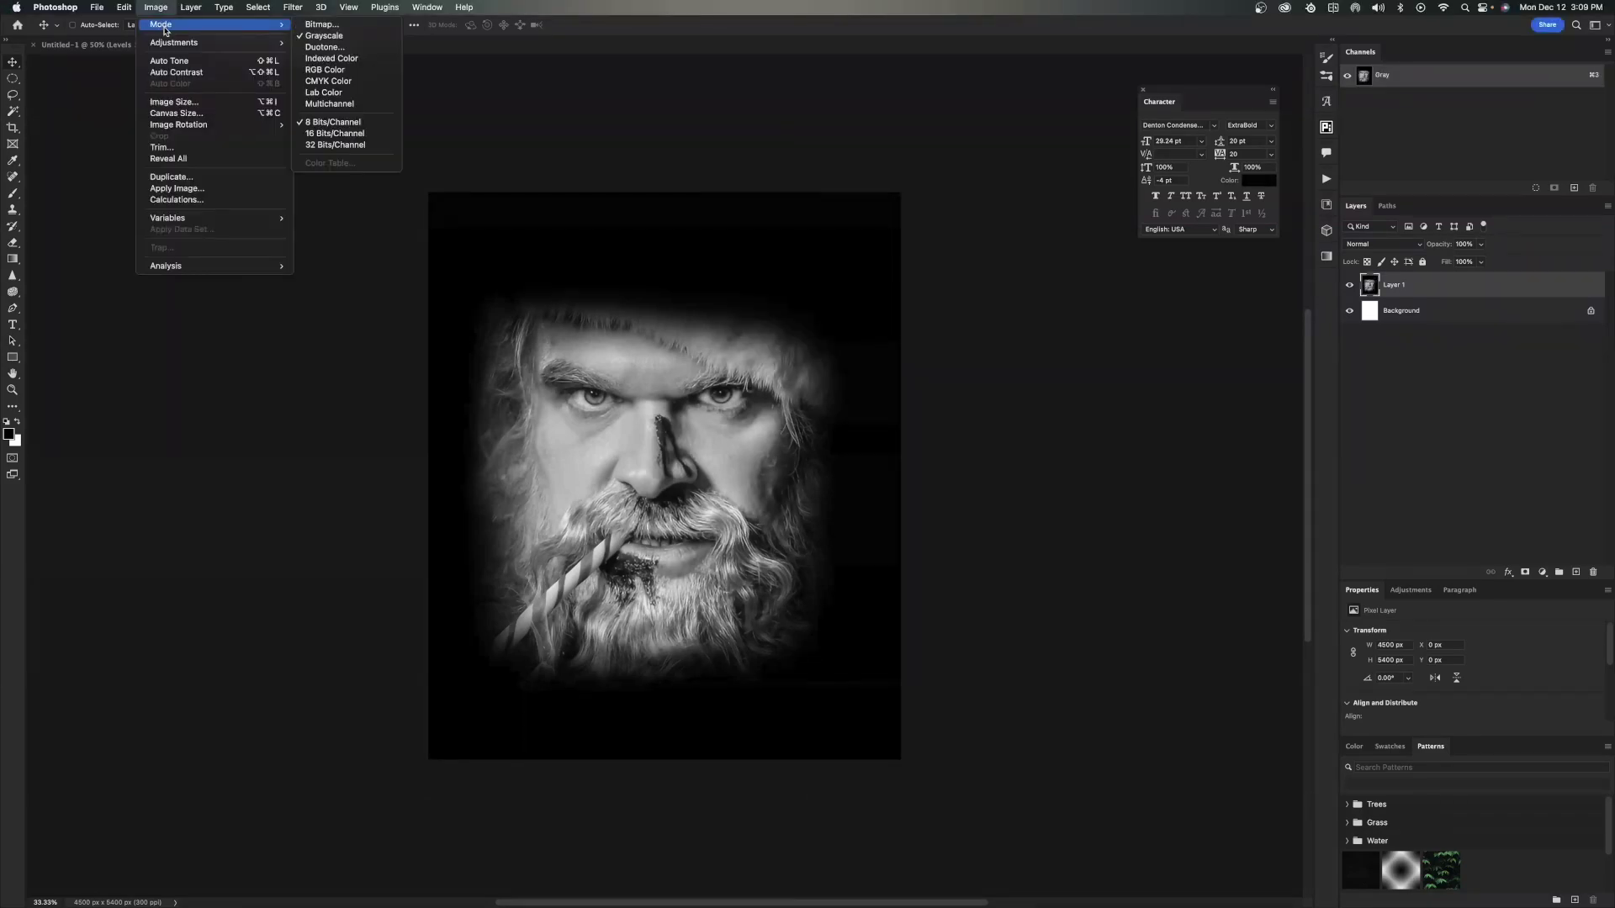
{"action": "left_click", "coordinate": [328, 40]}
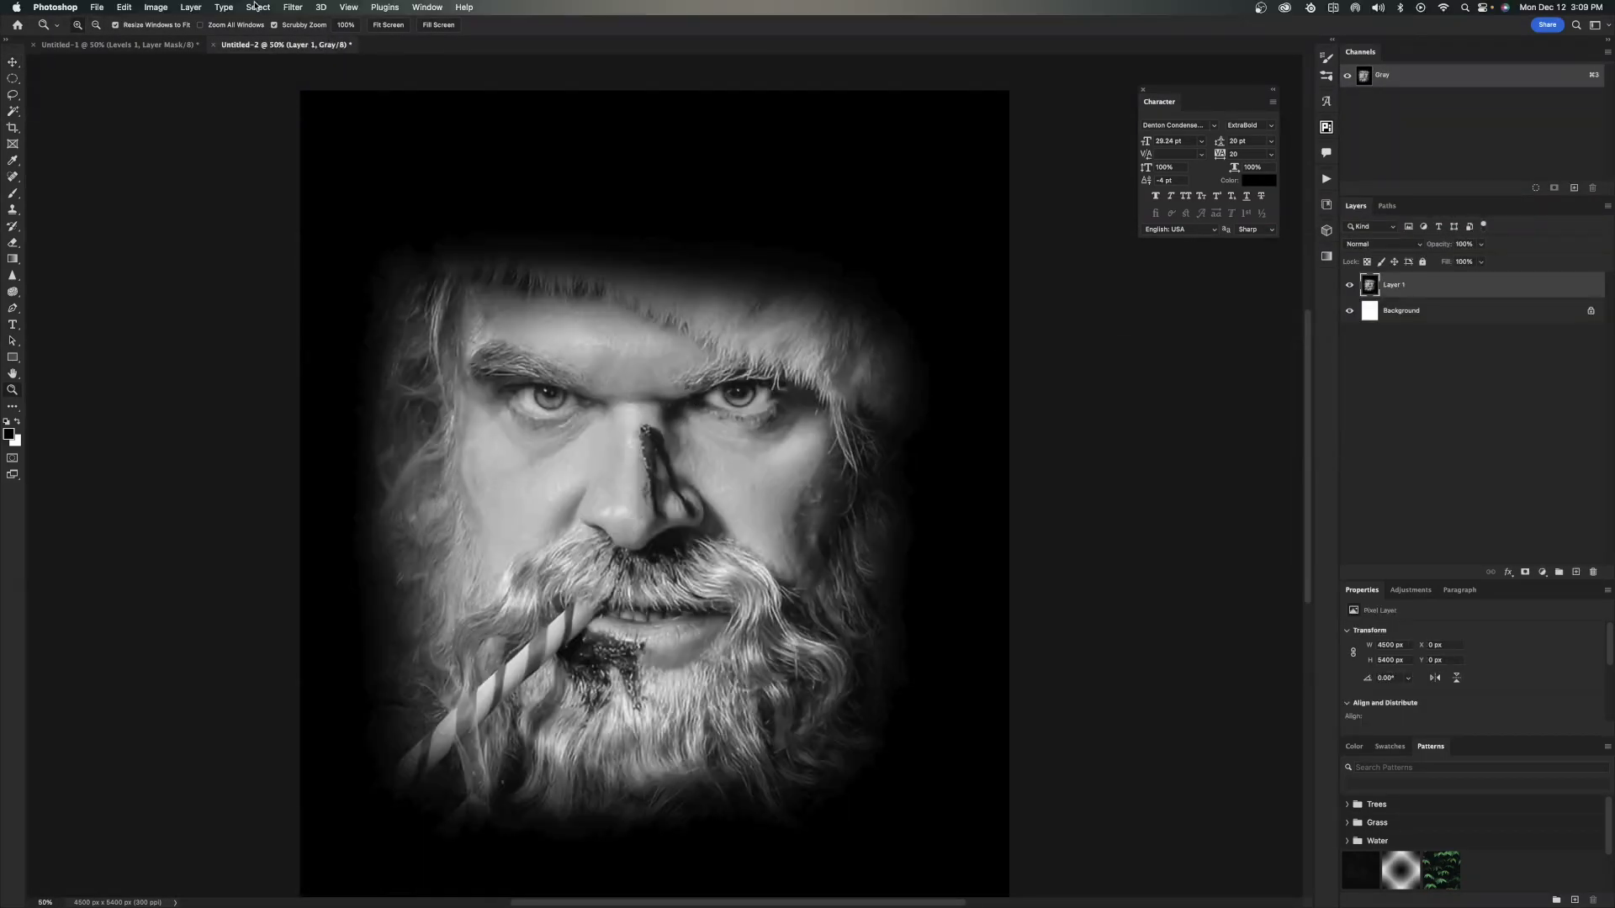
Convert the grayscale portrait to a bitmap using a halftone screen with round dots at a 90 degree angle.
{"action": "left_click", "coordinate": [156, 7]}
{"action": "left_click", "coordinate": [332, 25]}
{"action": "left_click", "coordinate": [441, 248]}
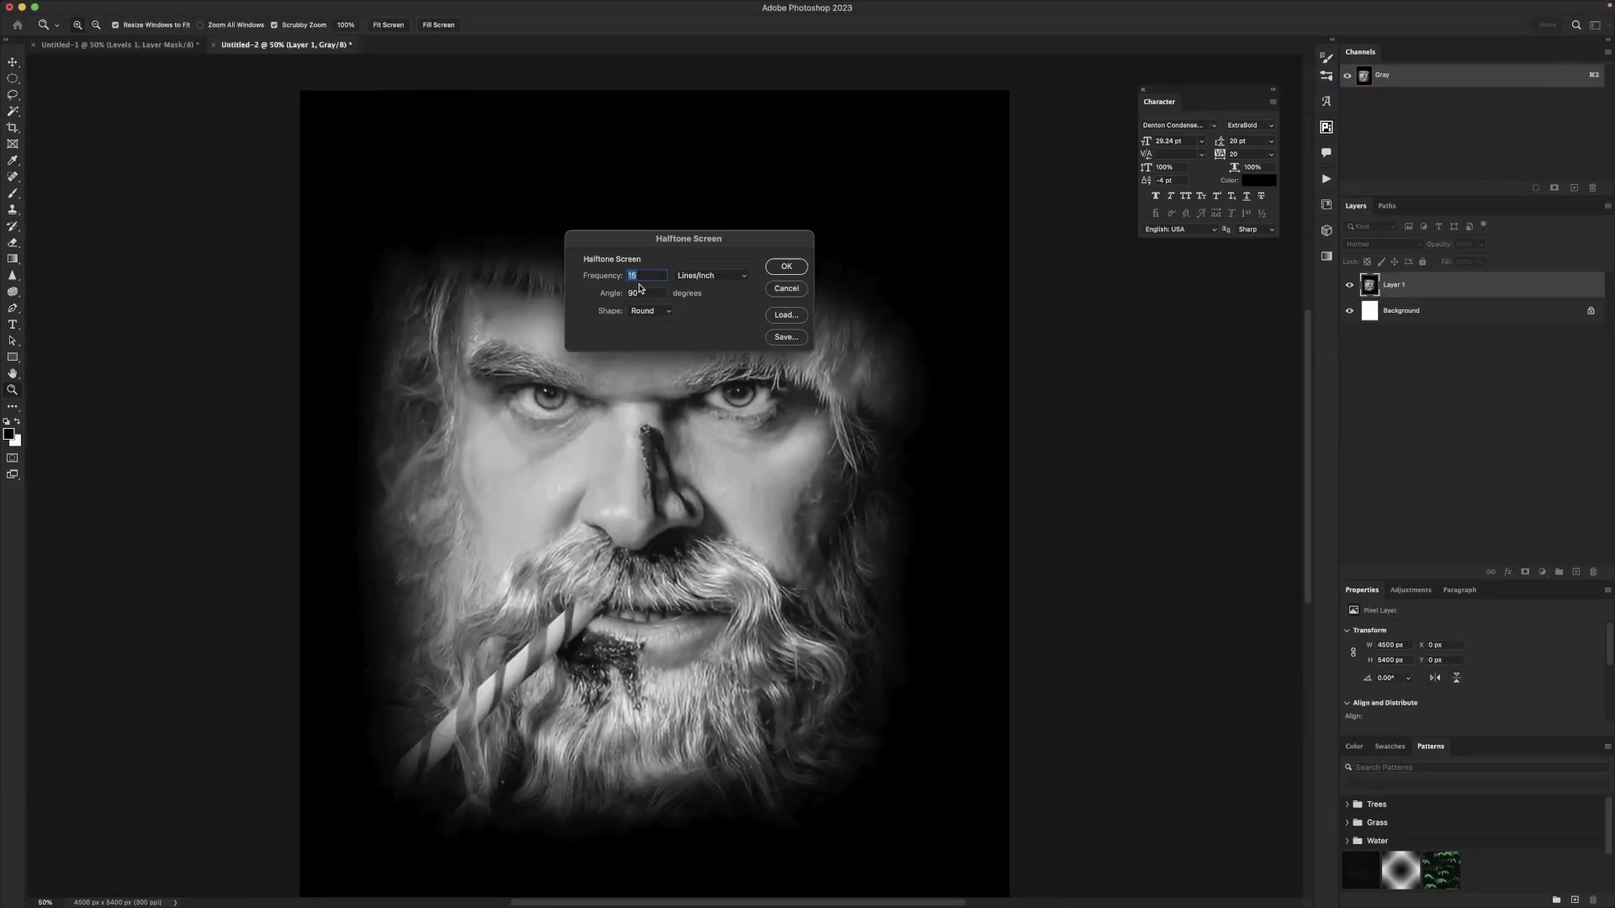
{"action": "left_click", "coordinate": [785, 267]}
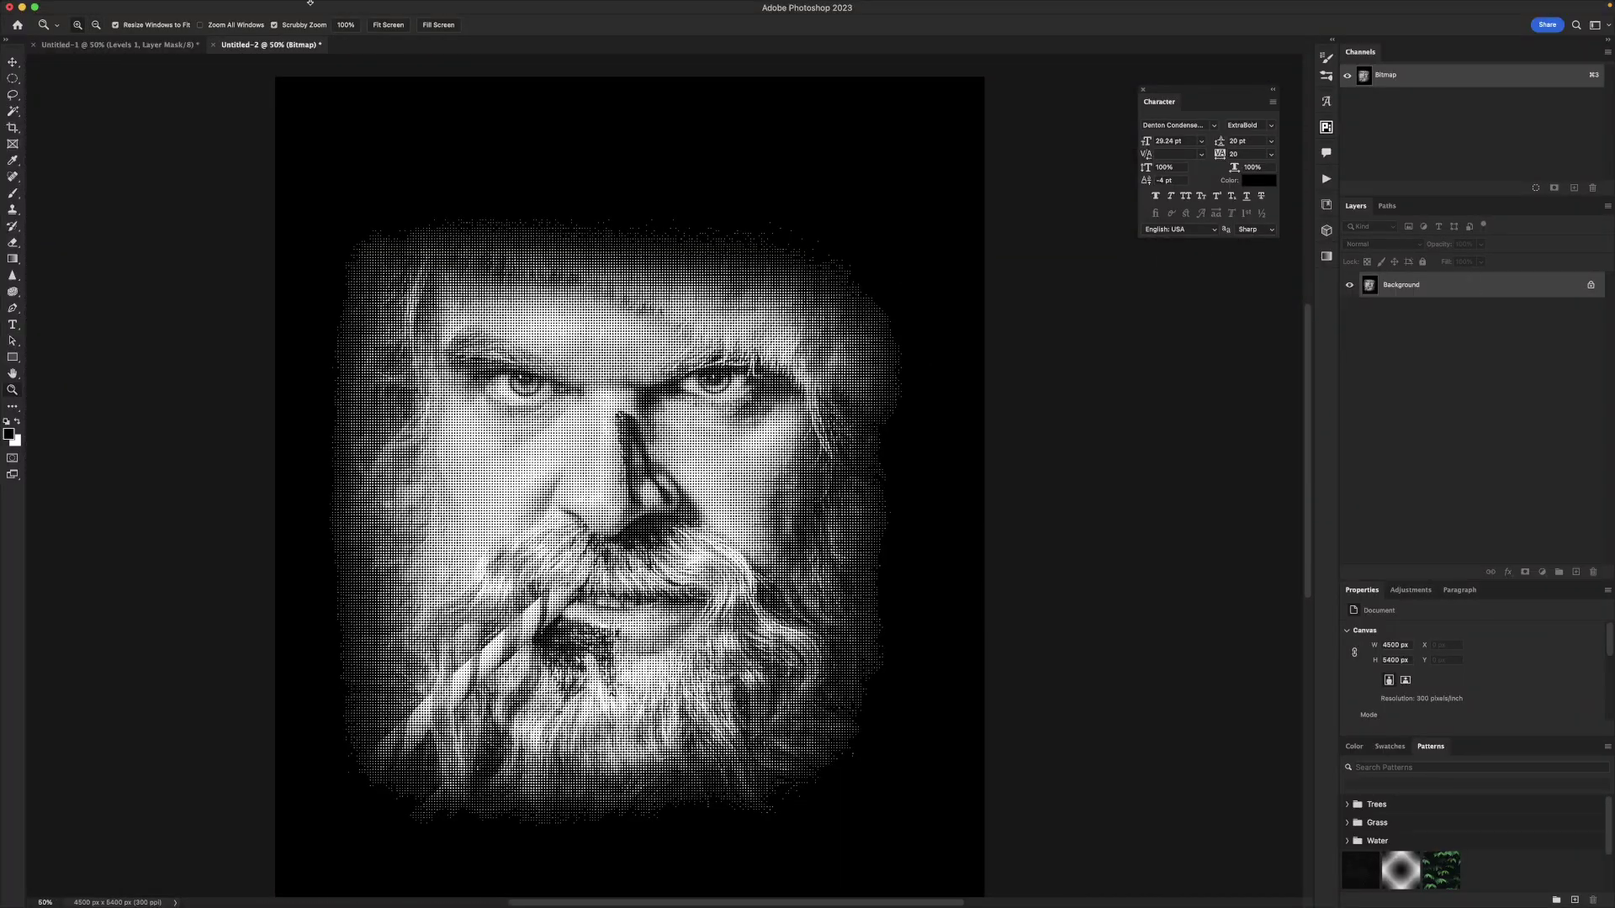
Convert the halftone bitmap back to grayscale and into RGB Color, and select the whole canvas.
{"action": "left_click", "coordinate": [156, 7]}
{"action": "left_click", "coordinate": [332, 39]}
{"action": "left_click", "coordinate": [652, 333]}
{"action": "left_click", "coordinate": [155, 7]}
{"action": "left_click", "coordinate": [332, 80]}
{"action": "key", "text": "super+a"}
{"action": "left_click", "coordinate": [122, 7]}
{"action": "left_click", "coordinate": [269, 100]}
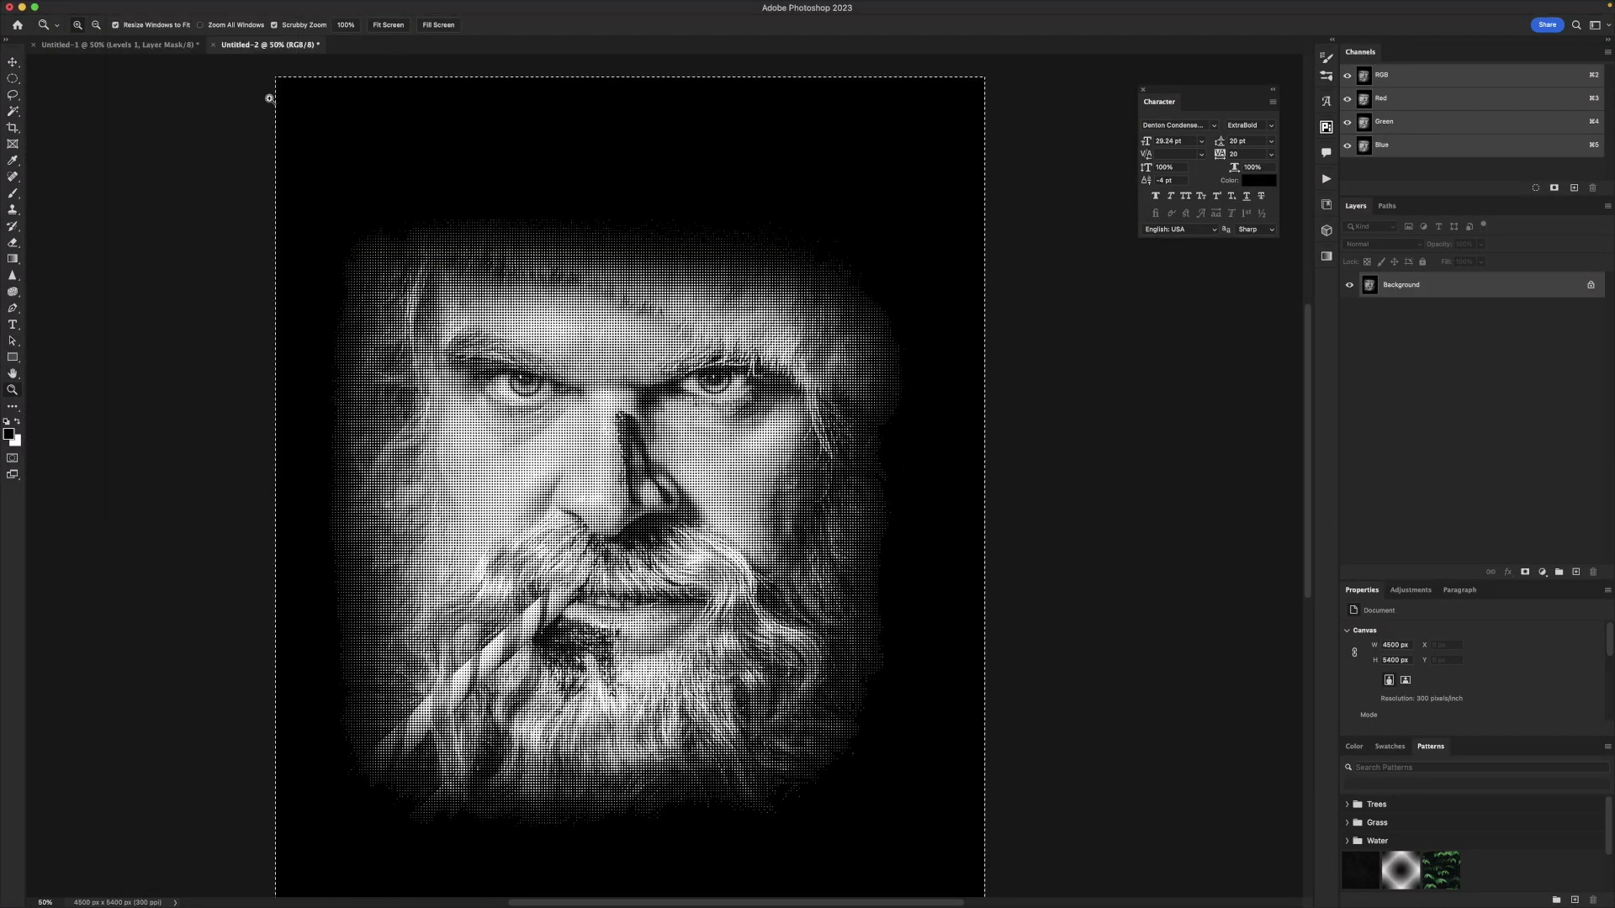
{"action": "left_click", "coordinate": [124, 7]}
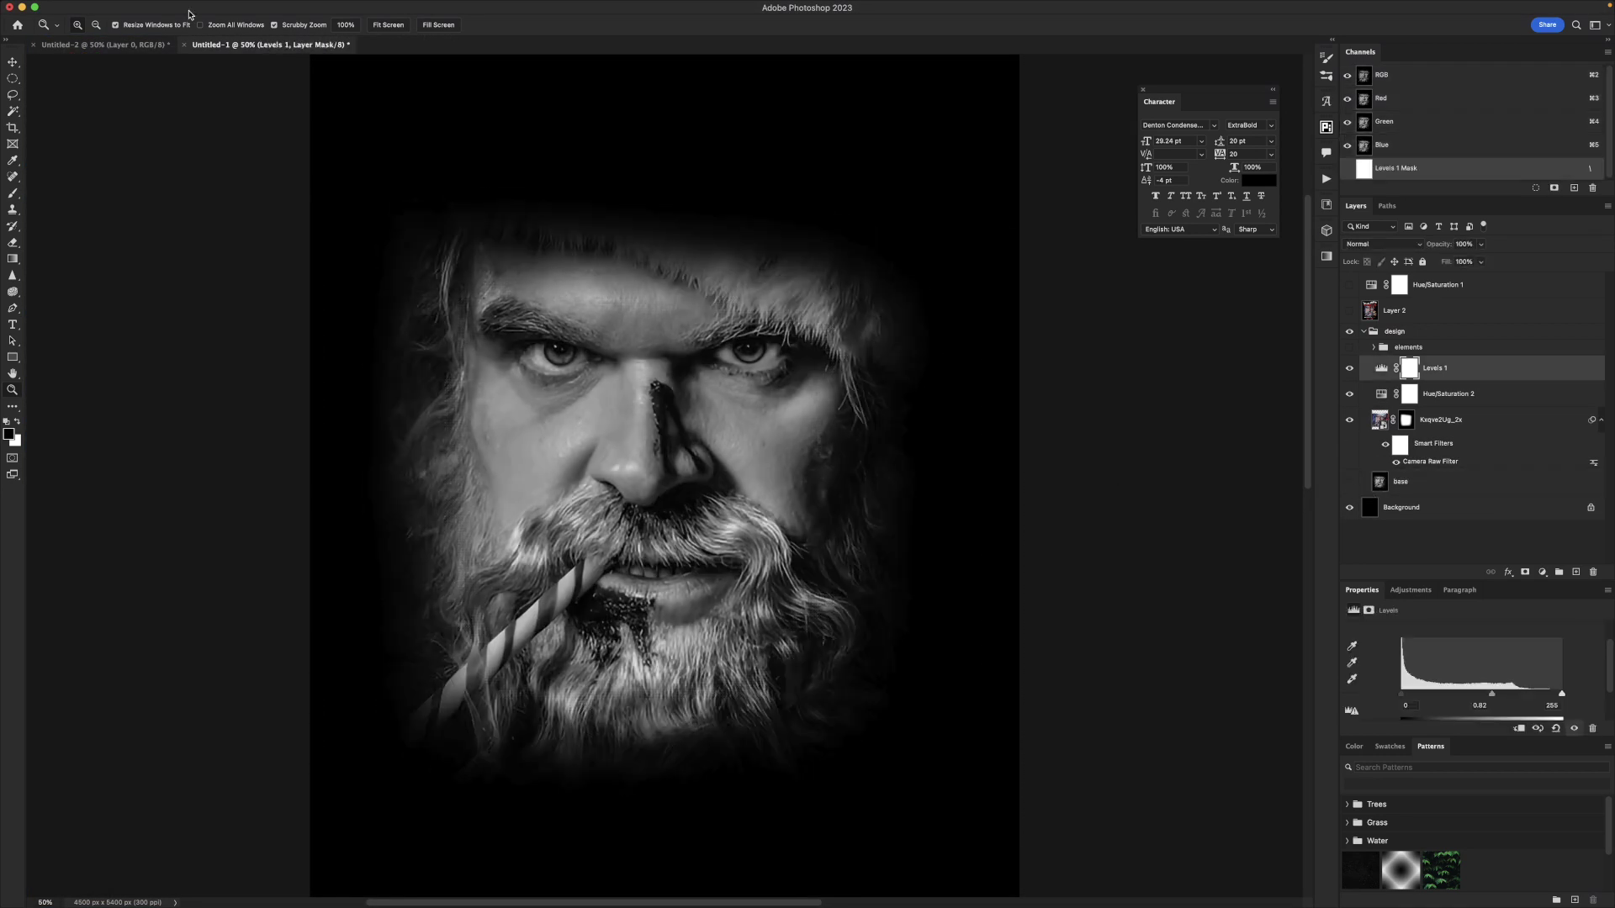
Copy the darkened portrait merged from the design document and paste it into Untitled-2 as the midtones source.
{"action": "key", "text": "super+a"}
{"action": "key", "text": "super+shift+c"}
{"action": "key", "text": "super+v"}
{"action": "left_click_drag", "start_coordinate": [117, 47], "coordinate": [229, 47]}
Convert the midtones halftone bitmap to grayscale at size ratio 1, switch it to RGB Color, and select the whole canvas.
{"action": "left_click", "coordinate": [155, 6]}
{"action": "left_click", "coordinate": [332, 39]}
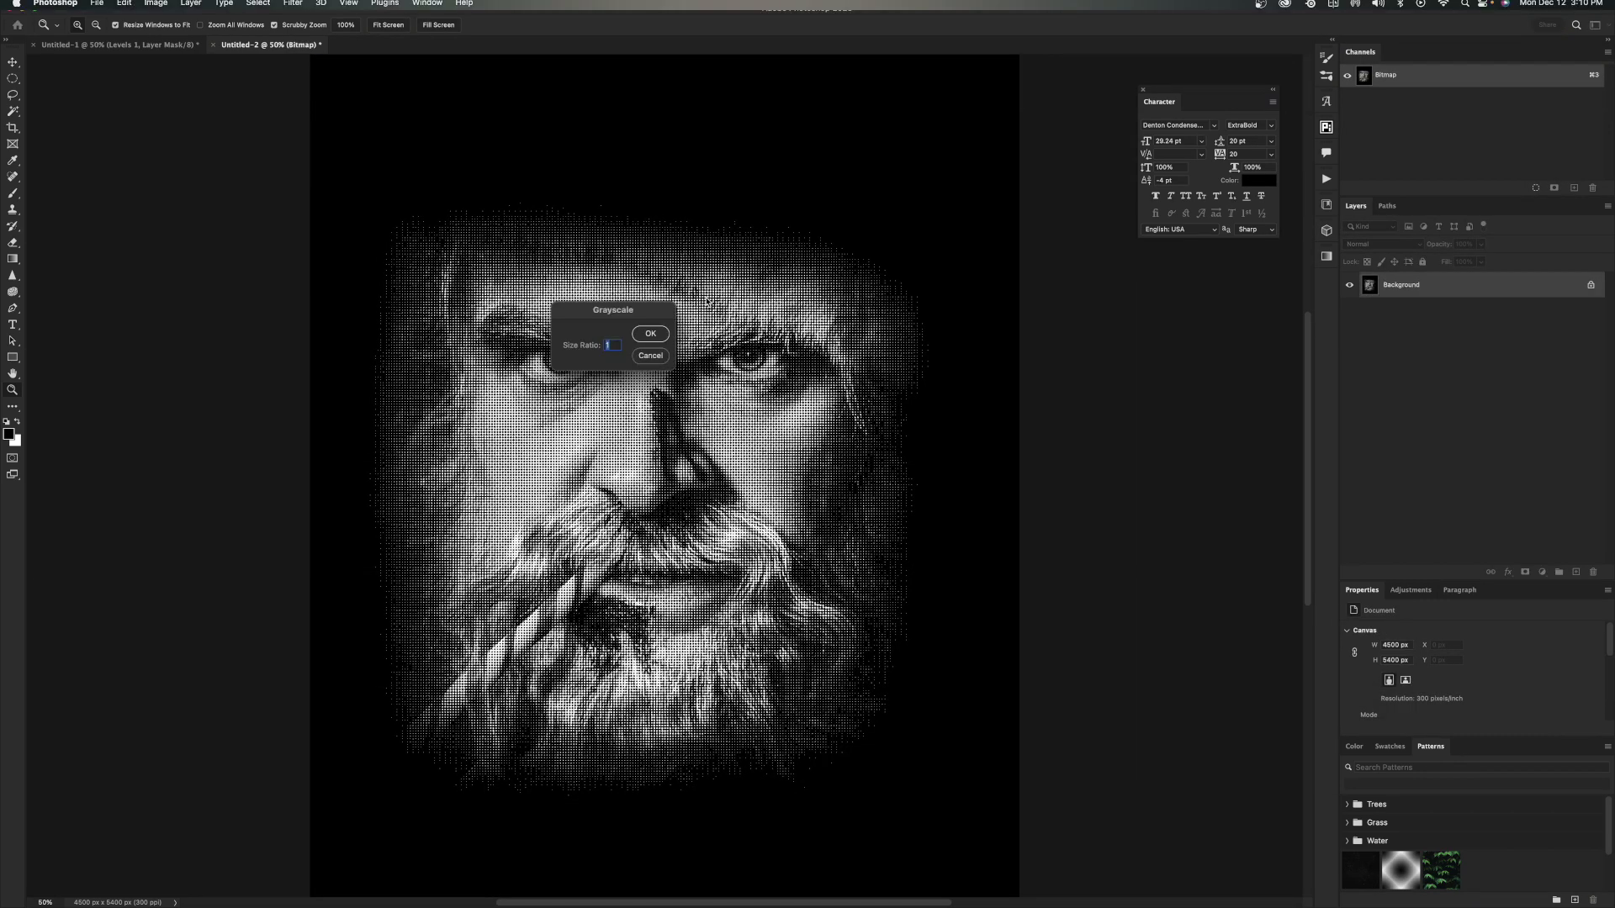
{"action": "left_click", "coordinate": [158, 7]}
{"action": "mouse_move", "coordinate": [167, 23]}
{"action": "left_click", "coordinate": [330, 70]}
{"action": "left_click", "coordinate": [124, 7]}
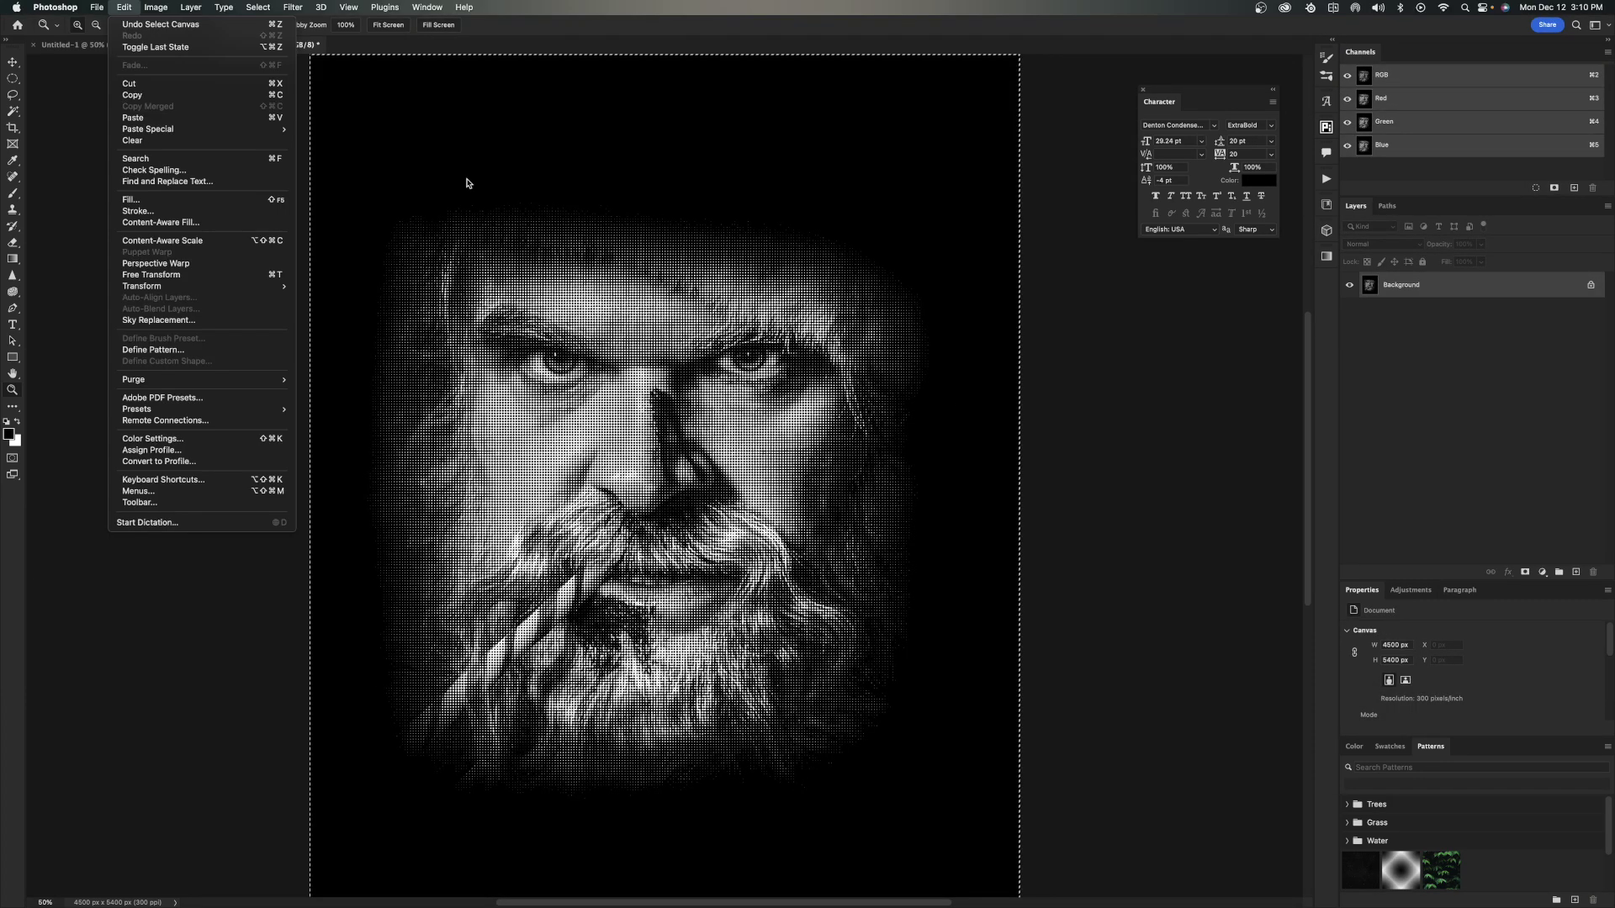
{"action": "left_click", "coordinate": [466, 181]}
{"action": "key", "text": "super+a"}
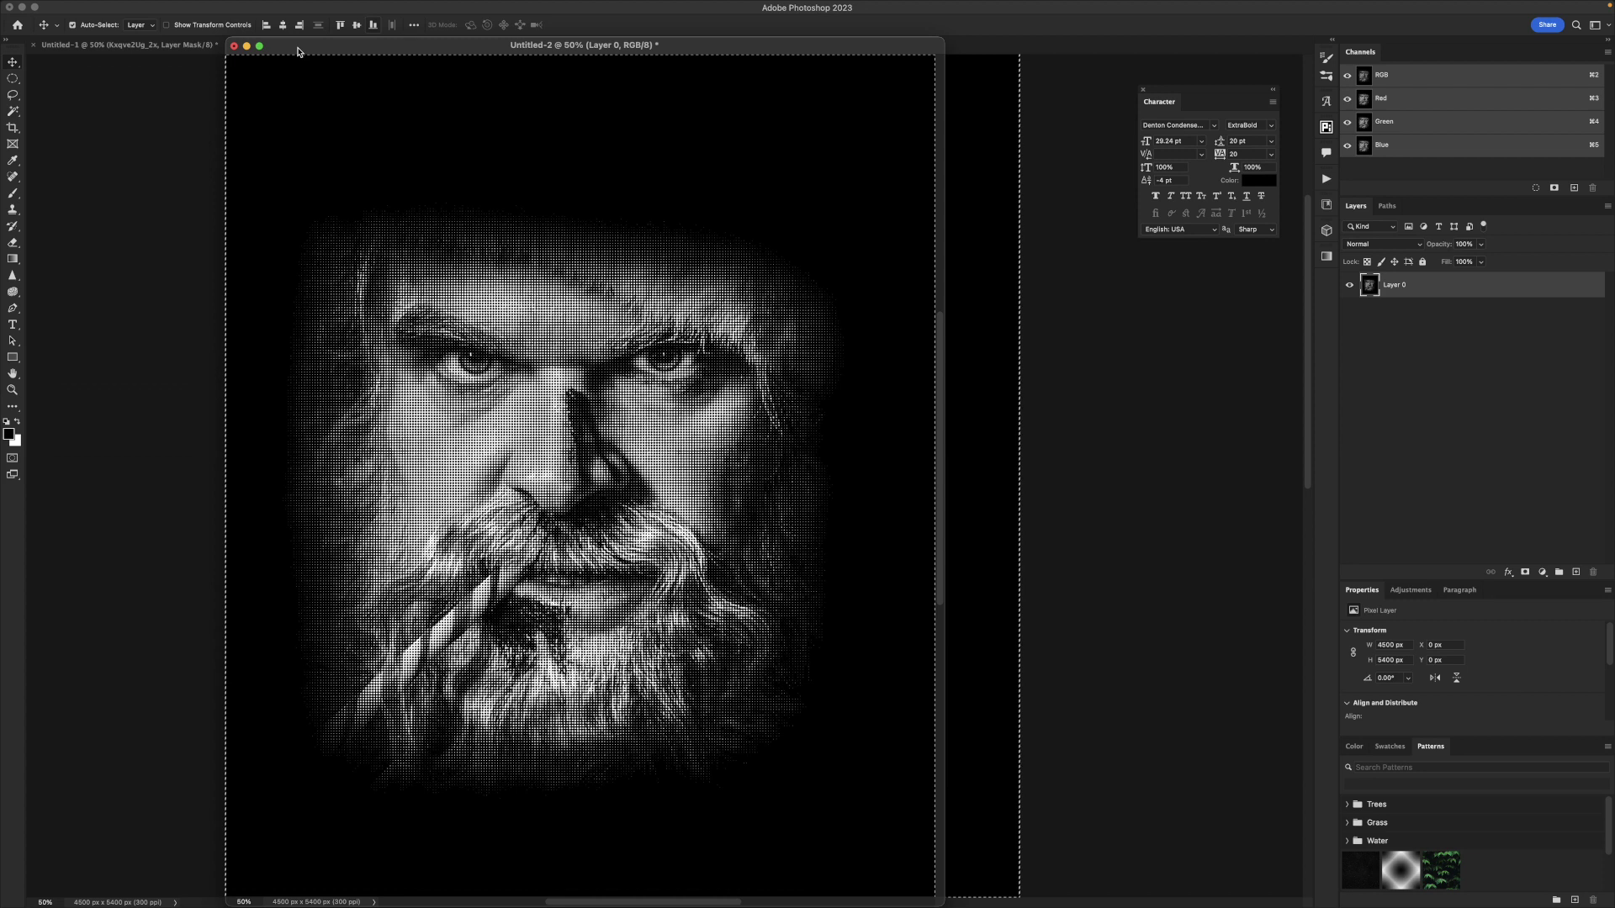
Convert the darkest portrait version to a bitmap at 300 pixels/inch using the Halftone Screen method.
{"action": "left_click", "coordinate": [155, 7]}
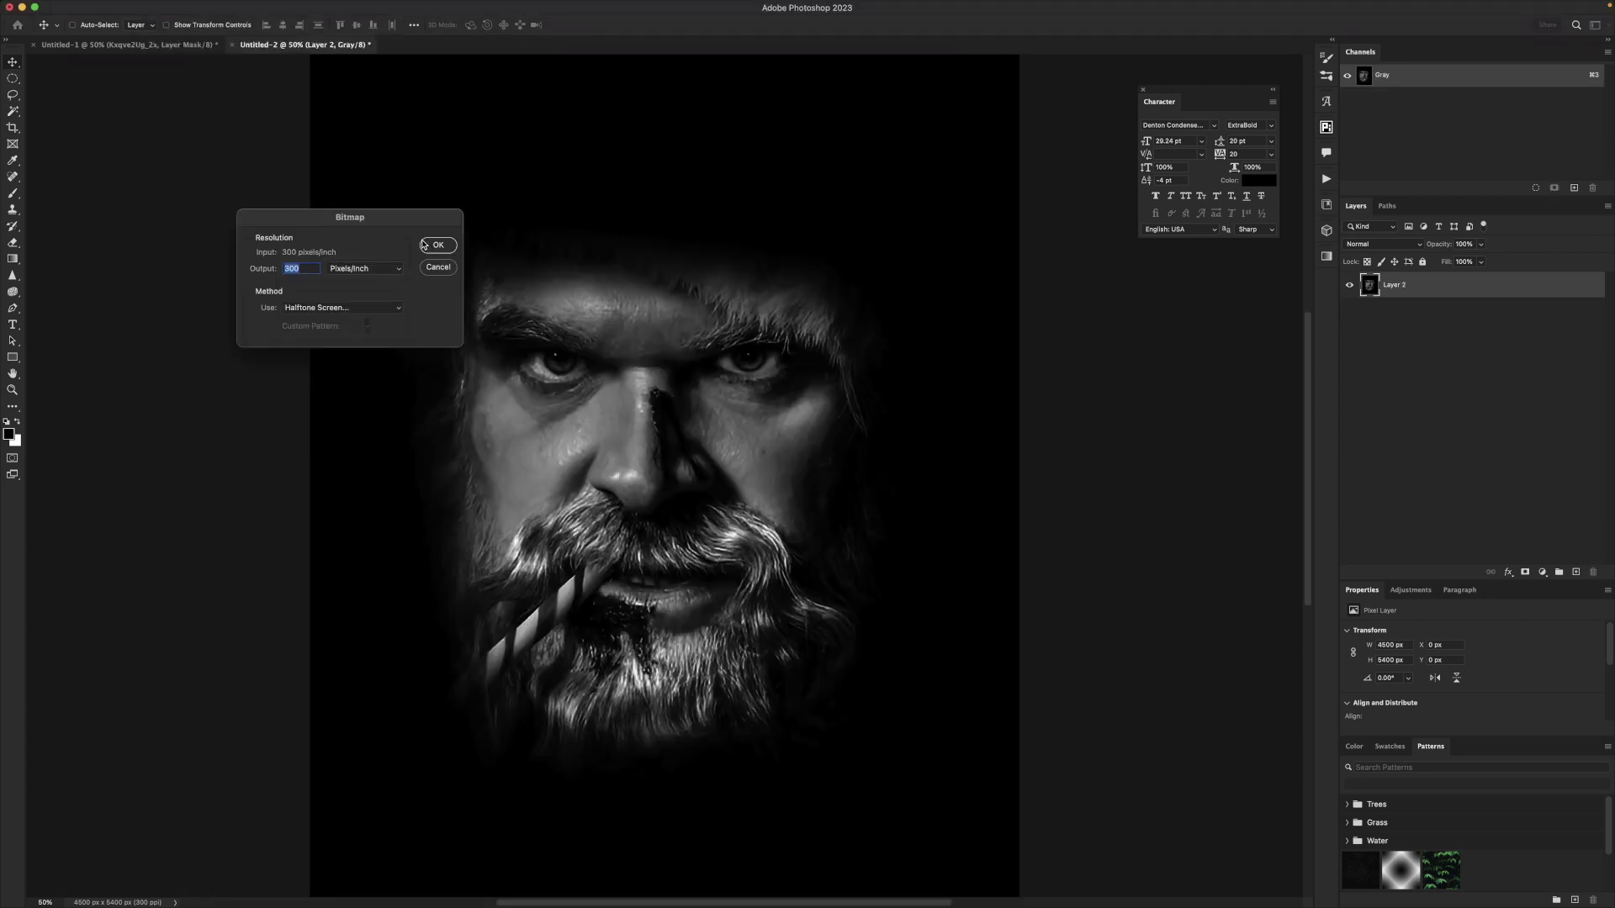
{"action": "left_click", "coordinate": [437, 245]}
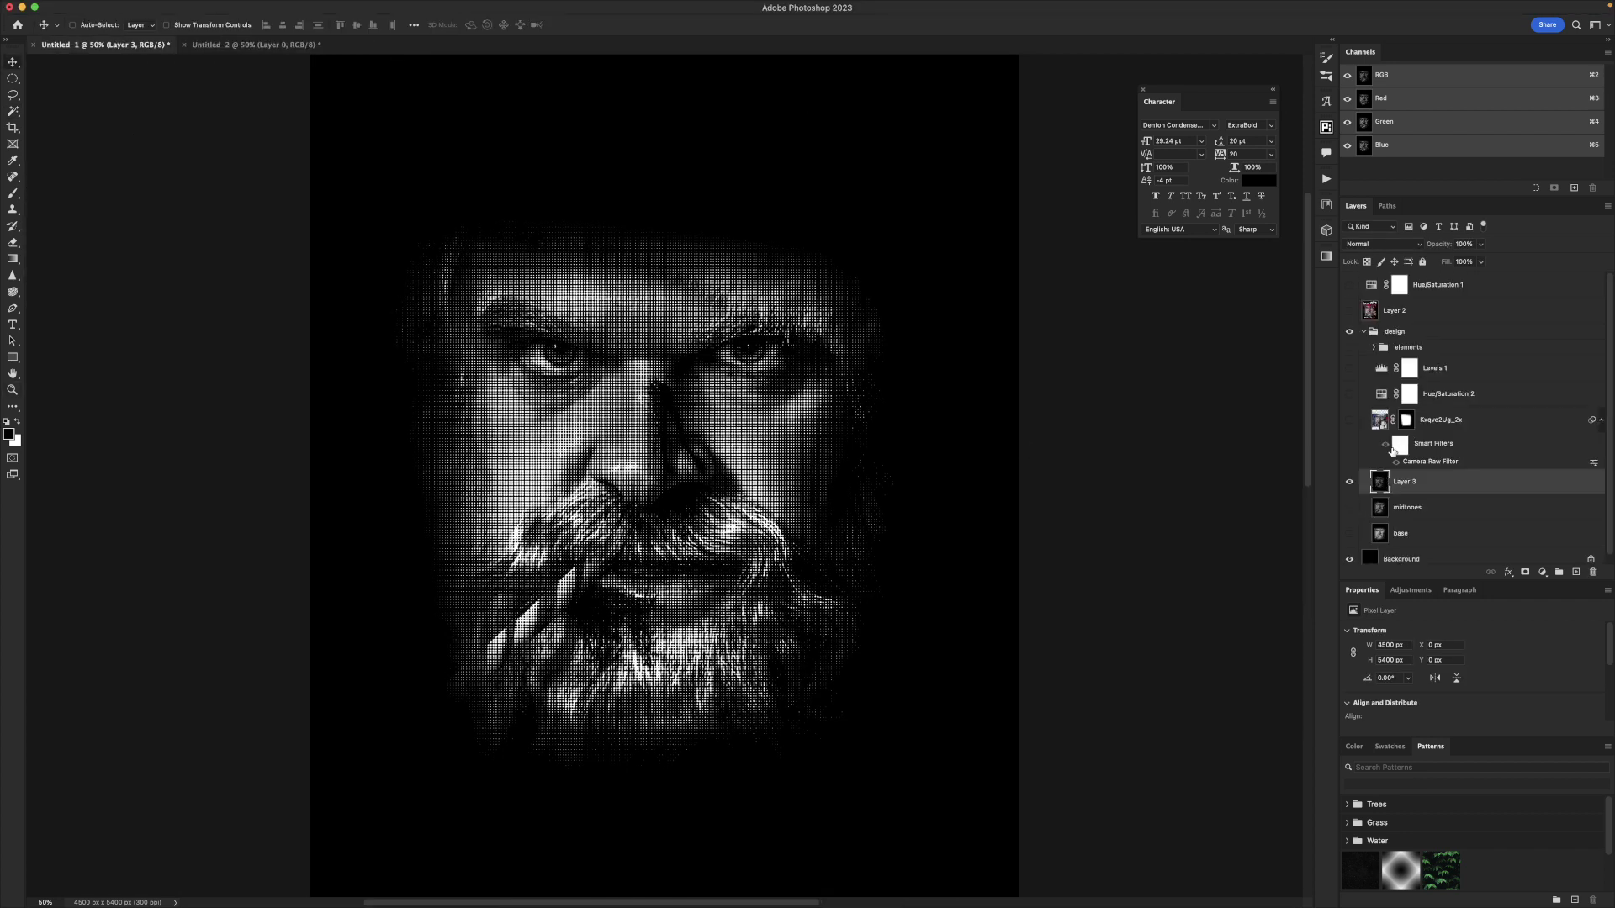
Place a copy of the original portrait layer in a "colors" group above the halftone layers and make it visible.
{"action": "left_click", "coordinate": [1544, 572]}
{"action": "left_click_drag", "start_coordinate": [1430, 426], "coordinate": [1430, 488]}
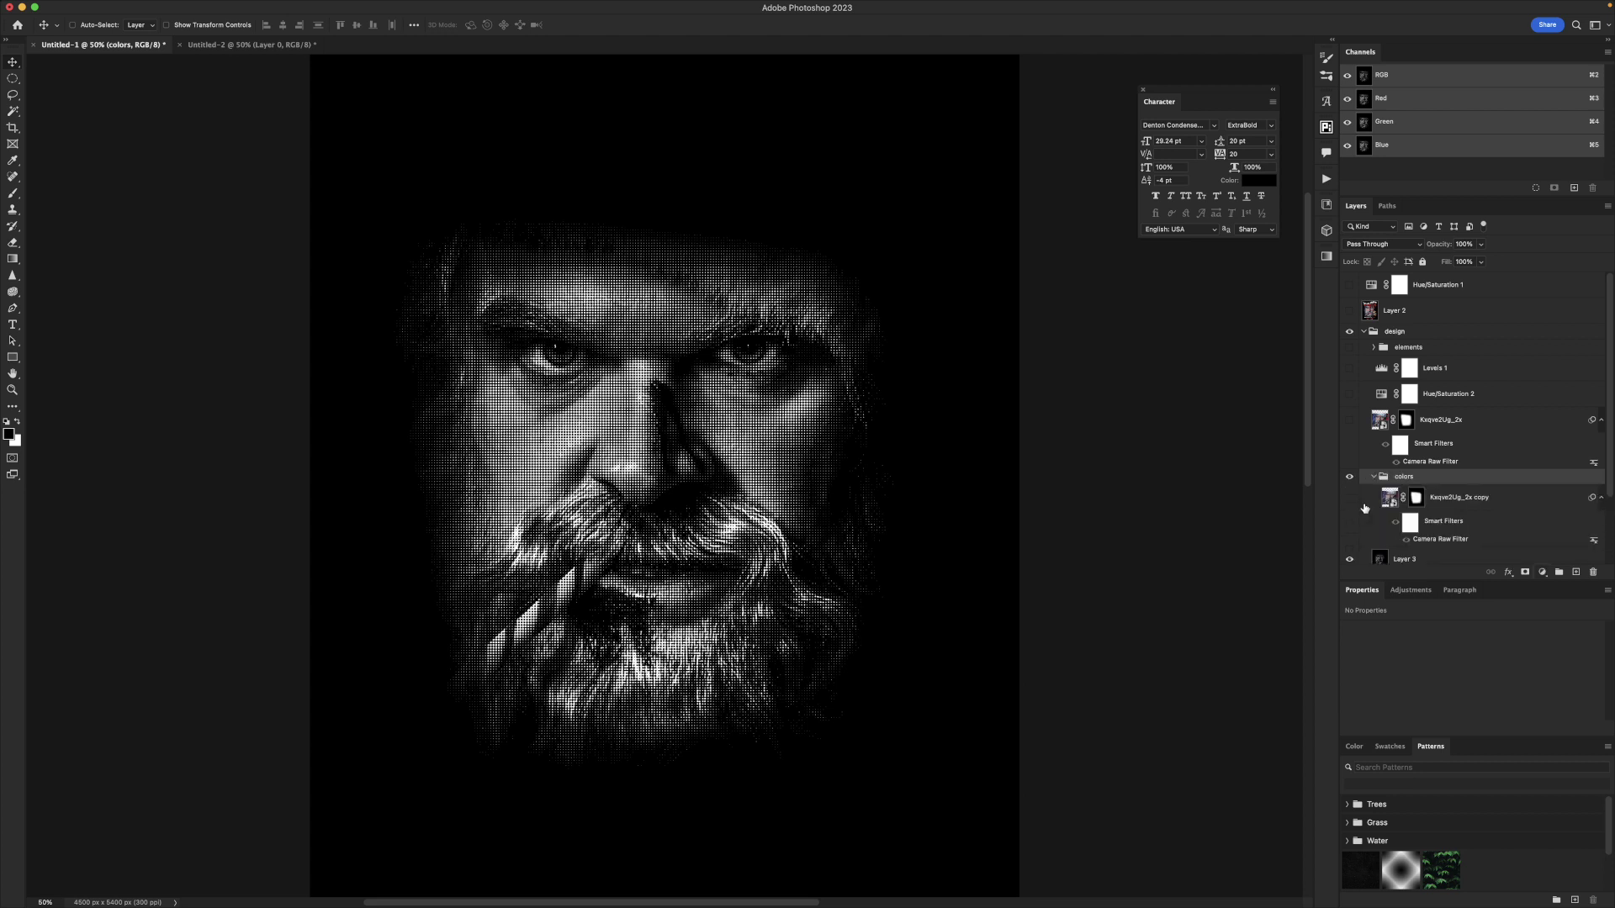
{"action": "left_click", "coordinate": [1350, 498]}
Brighten the portrait copy in the "colors" group with Levels, setting the midtone input to about 1.70.
{"action": "left_click", "coordinate": [1424, 487]}
{"action": "key", "text": "super+l"}
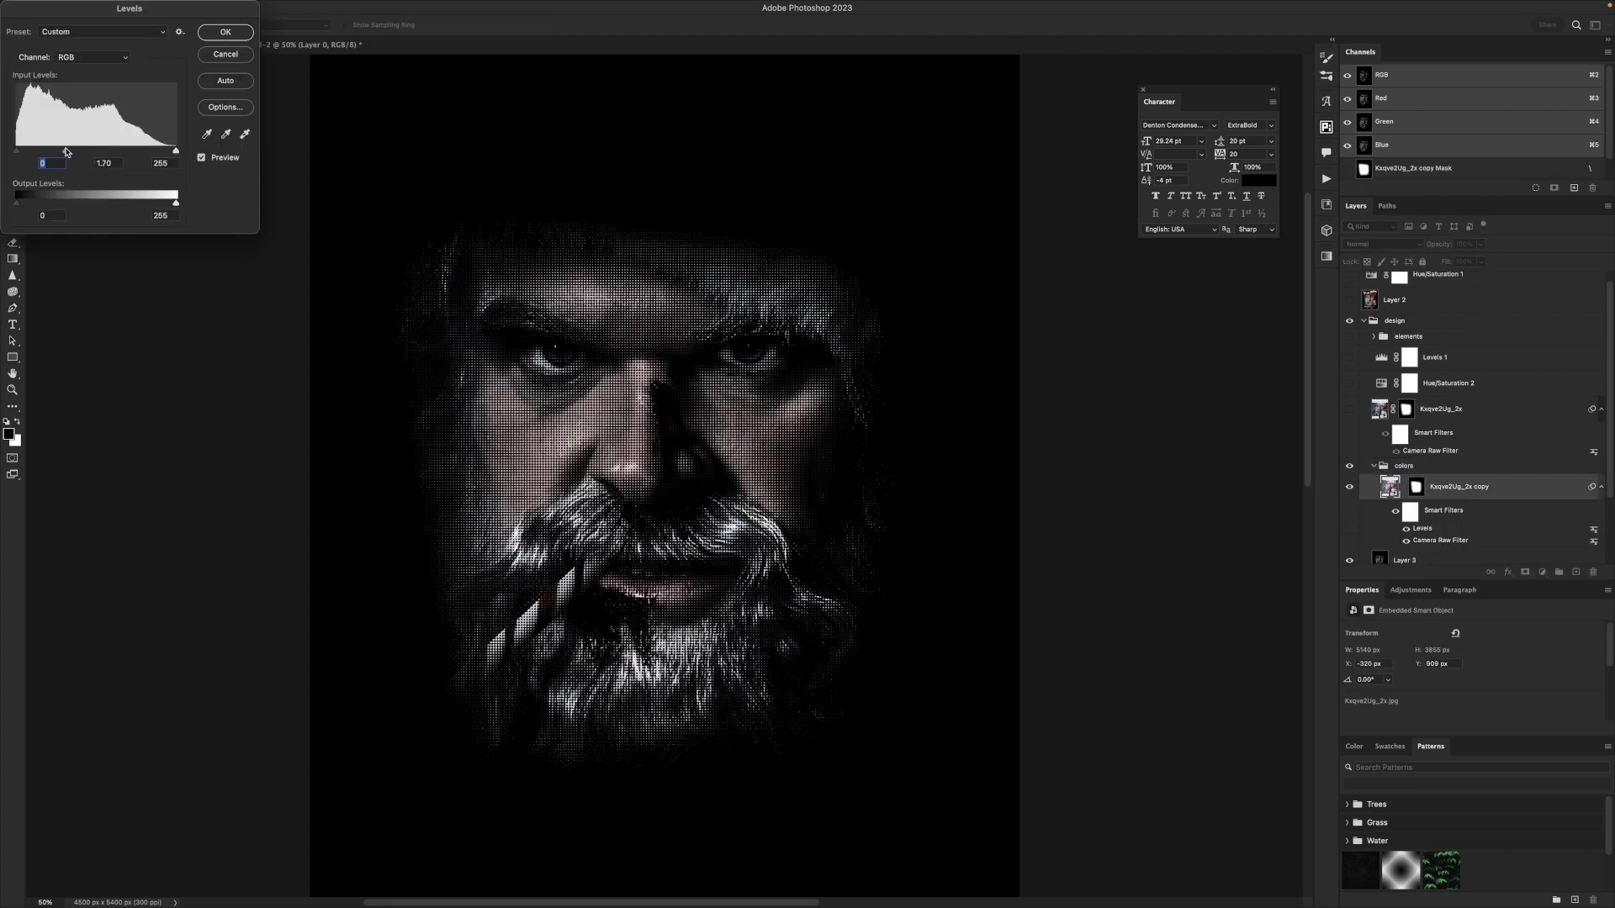
{"action": "key", "text": "Return"}
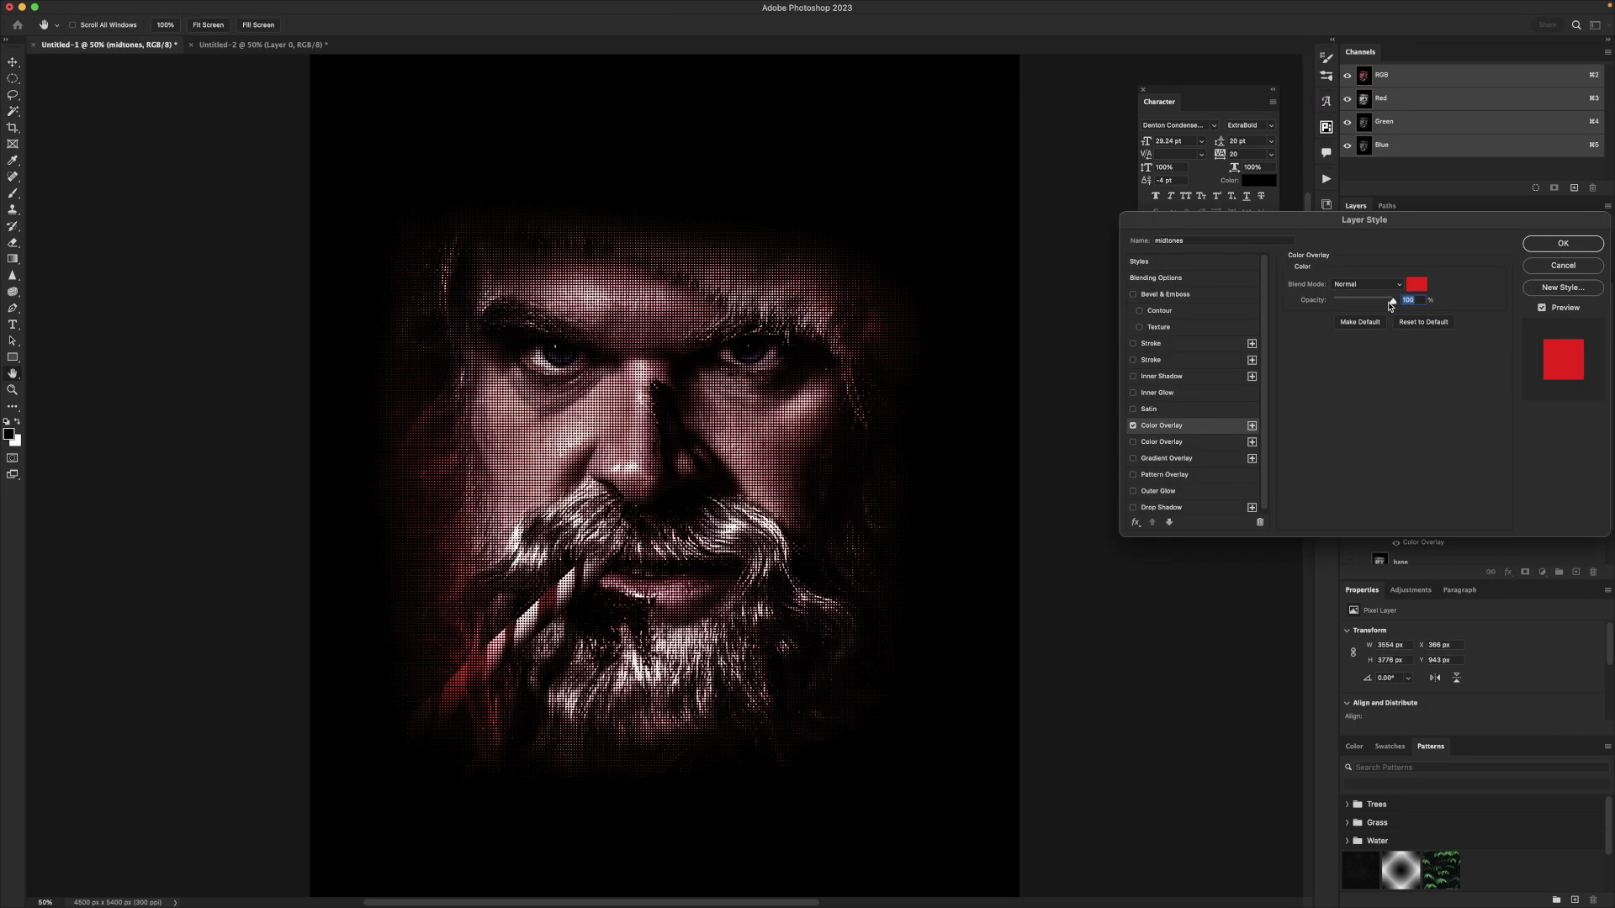
Change the "midtones" layer's color overlay from red to dark teal, RGB 31, 72, 84.
{"action": "left_click_drag", "start_coordinate": [988, 460], "coordinate": [989, 479]}
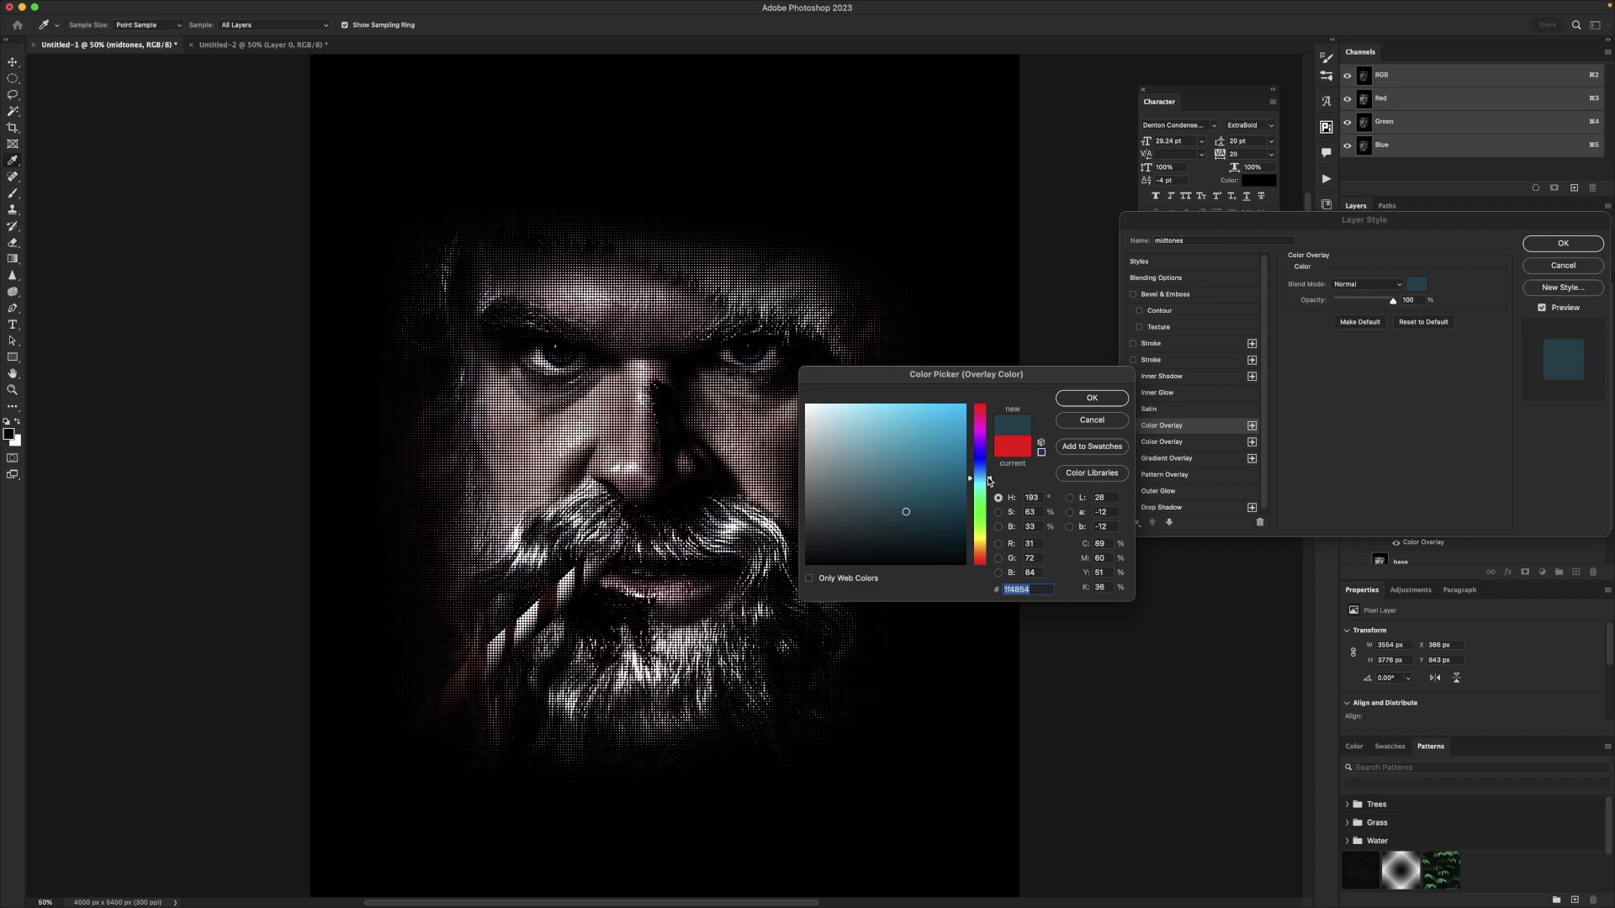
{"action": "left_click", "coordinate": [1095, 400]}
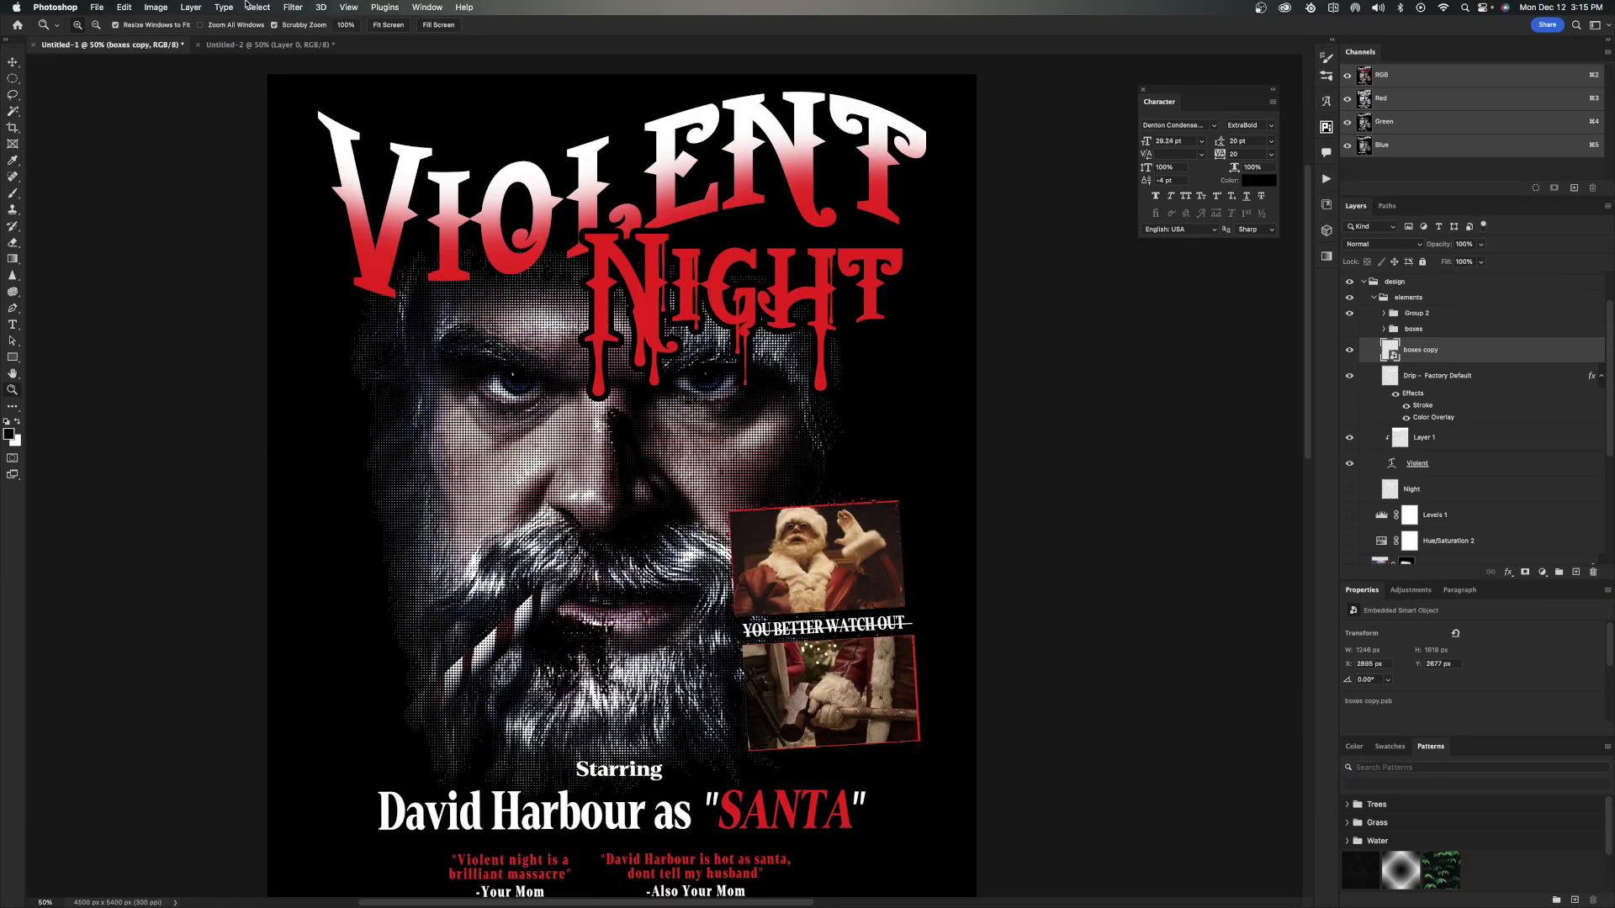
Apply Shadows/Highlights to the "boxes copy" film stills and adjust the Dot-type Halftone Pattern in the Filter Gallery.
{"action": "left_click", "coordinate": [293, 1]}
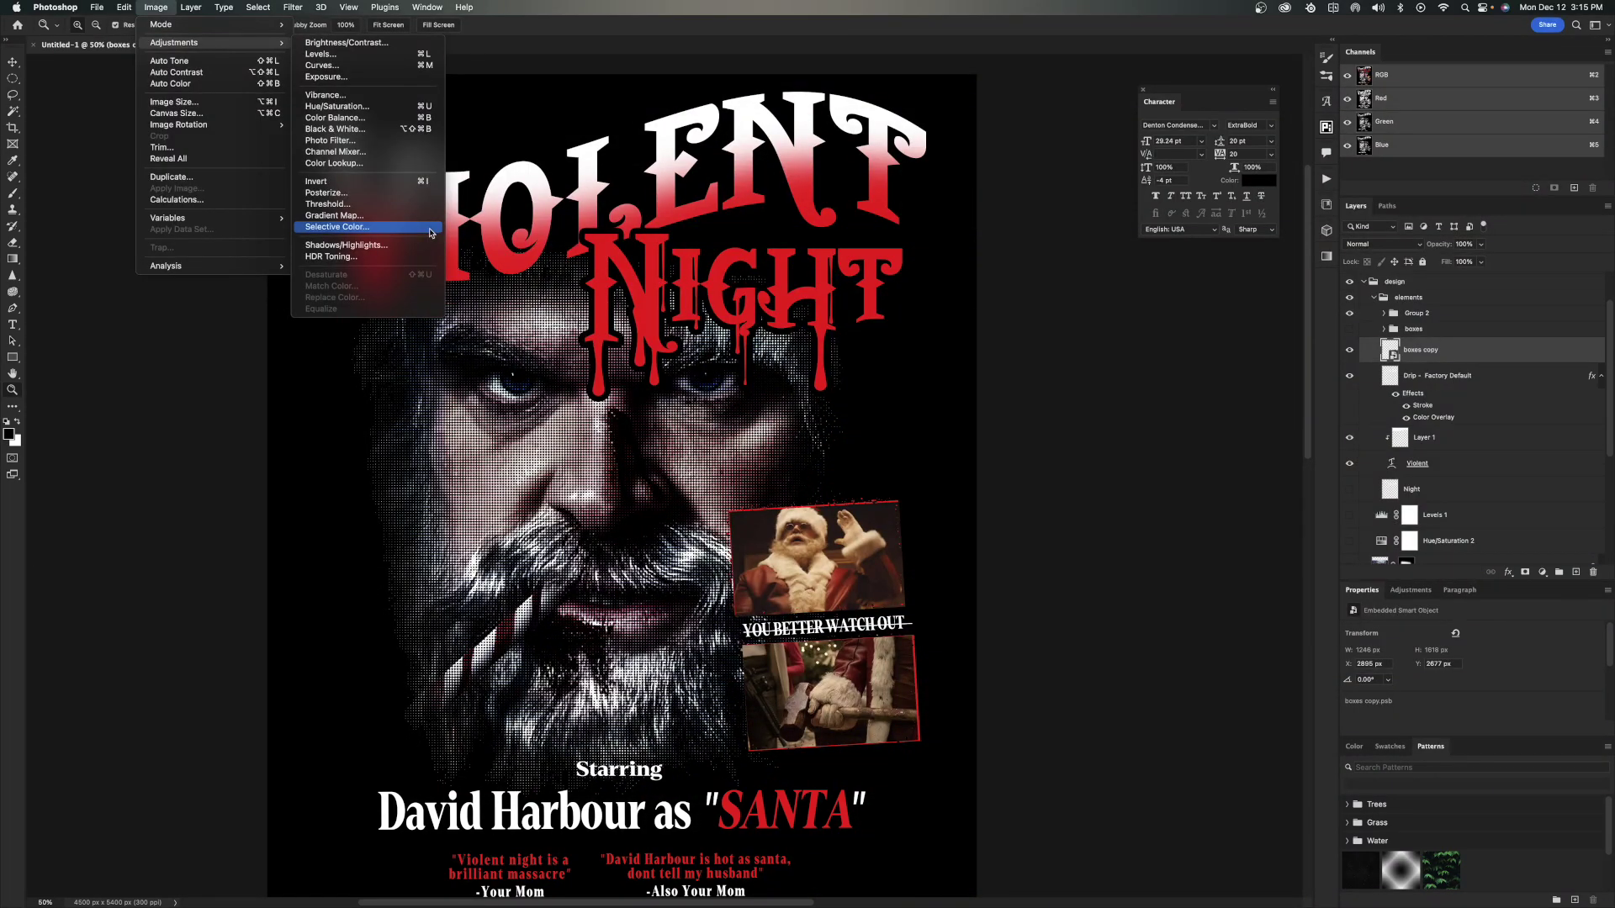
{"action": "left_click", "coordinate": [336, 72]}
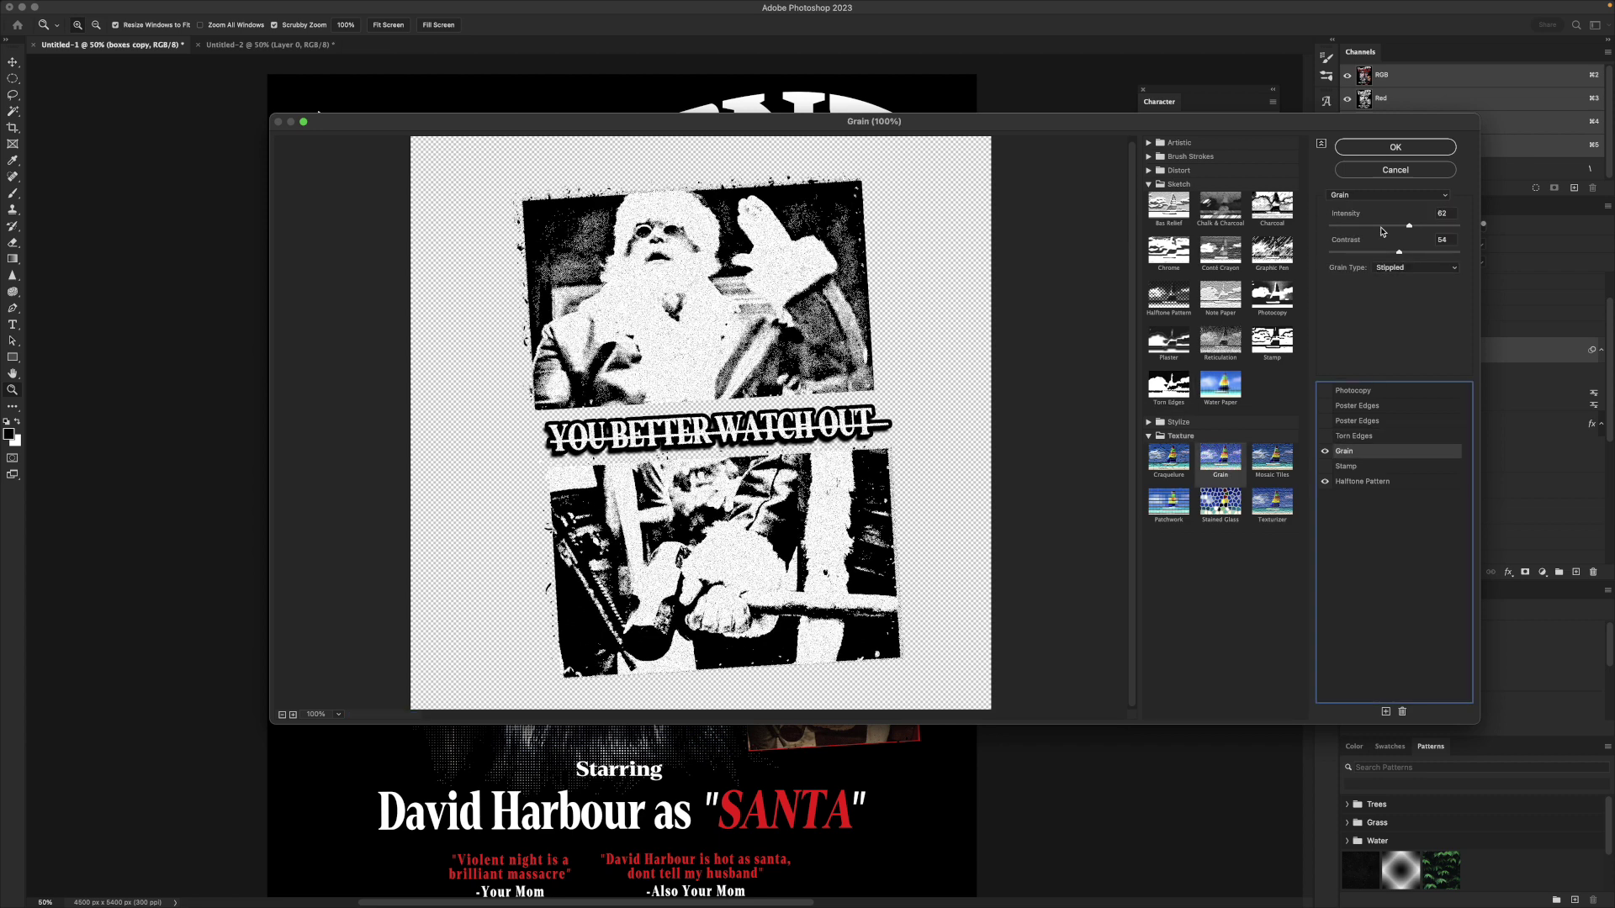
{"action": "left_click", "coordinate": [1363, 481]}
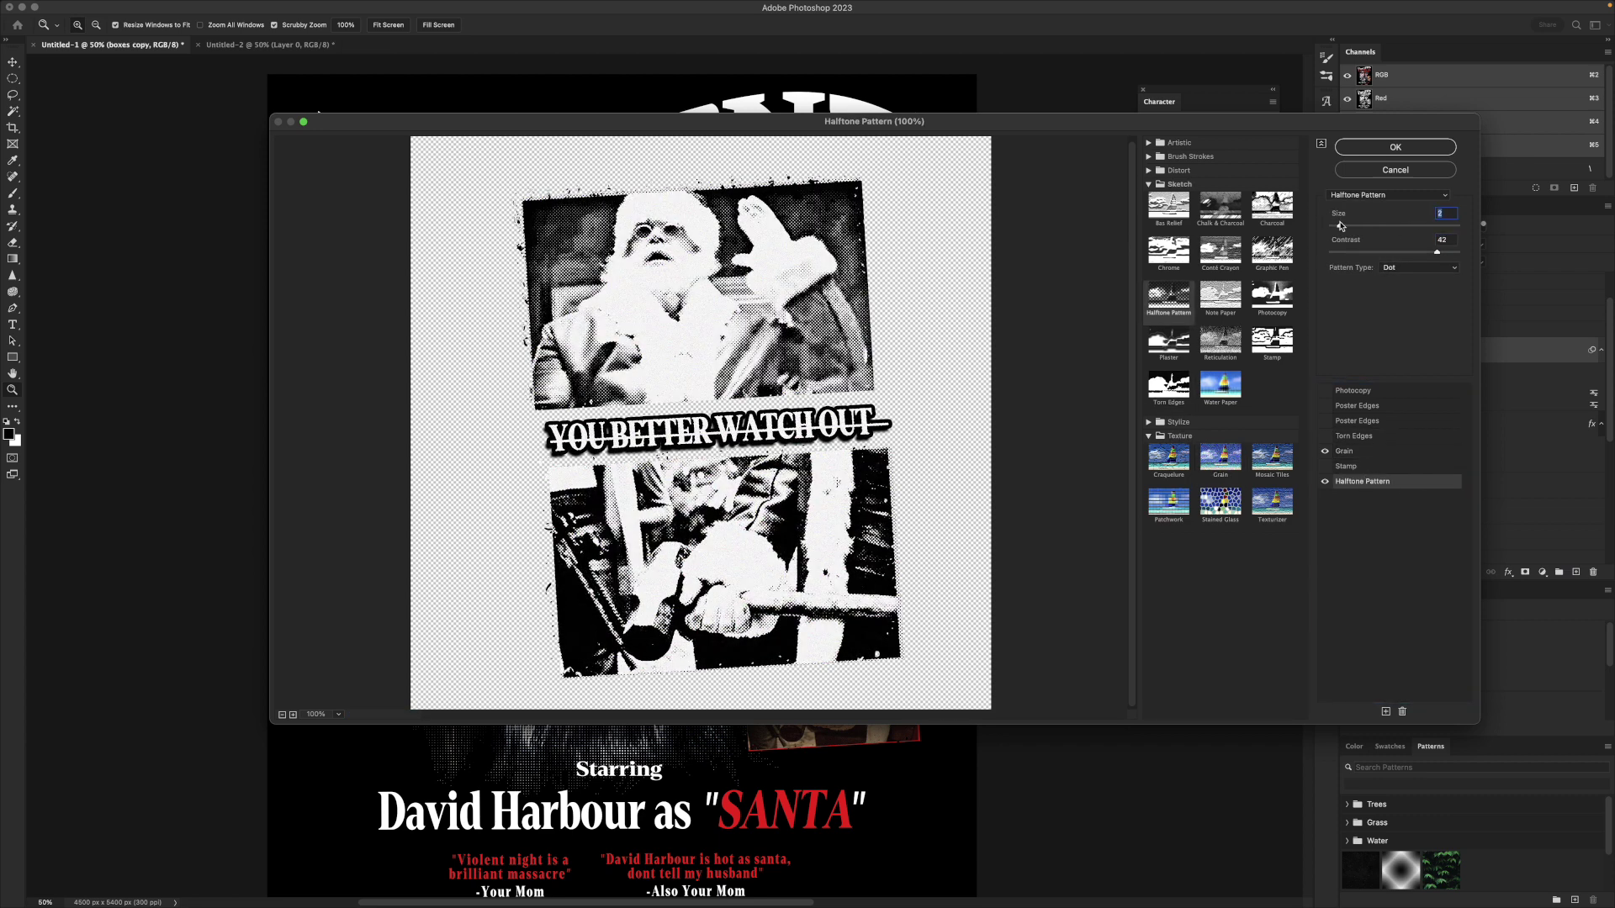
{"action": "mouse_move", "coordinate": [1343, 252]}
{"action": "left_mouse_down"}
{"action": "mouse_move", "coordinate": [1323, 253]}
{"action": "mouse_move", "coordinate": [1394, 227]}
{"action": "mouse_move", "coordinate": [1352, 280]}
{"action": "left_mouse_up"}
Enable and adjust Torn Edges, lower the Grain intensity, and apply the Filter Gallery effects to the film stills copy.
{"action": "left_click", "coordinate": [1325, 435]}
{"action": "left_click", "coordinate": [1354, 436]}
{"action": "left_click_drag", "start_coordinate": [1422, 253], "coordinate": [1489, 258]}
{"action": "left_click", "coordinate": [1344, 451]}
{"action": "left_click_drag", "start_coordinate": [1395, 227], "coordinate": [1379, 227]}
{"action": "left_click", "coordinate": [1393, 148]}
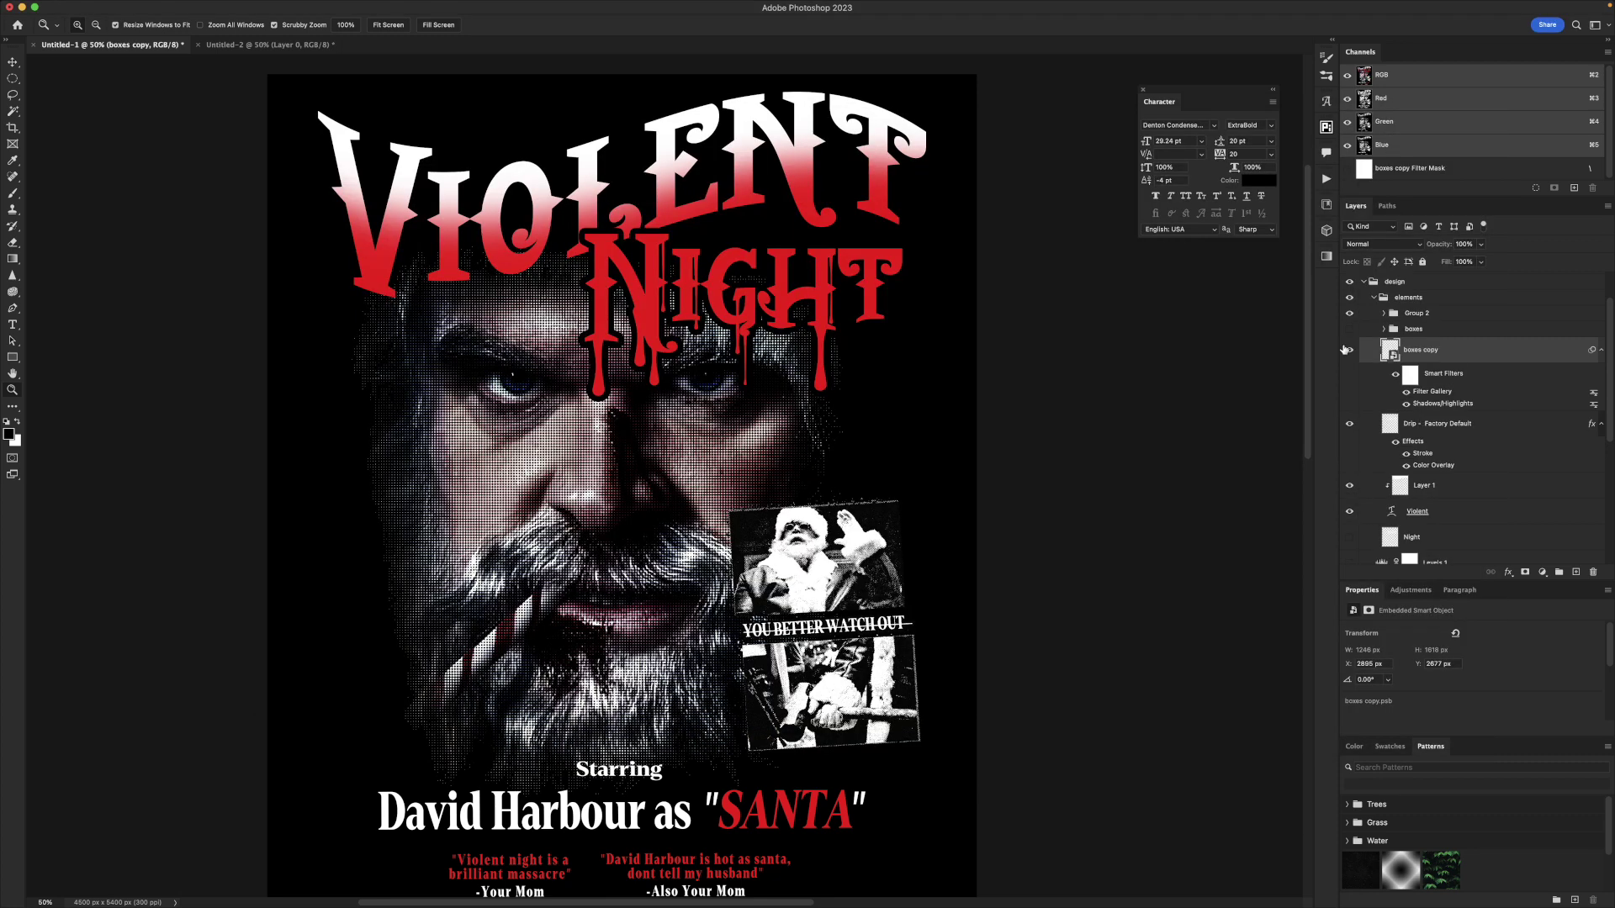
Duplicate the filtered film stills layer and move the duplicate up the layer order.
{"action": "key", "text": "super+j"}
{"action": "key", "text": "super+]"}
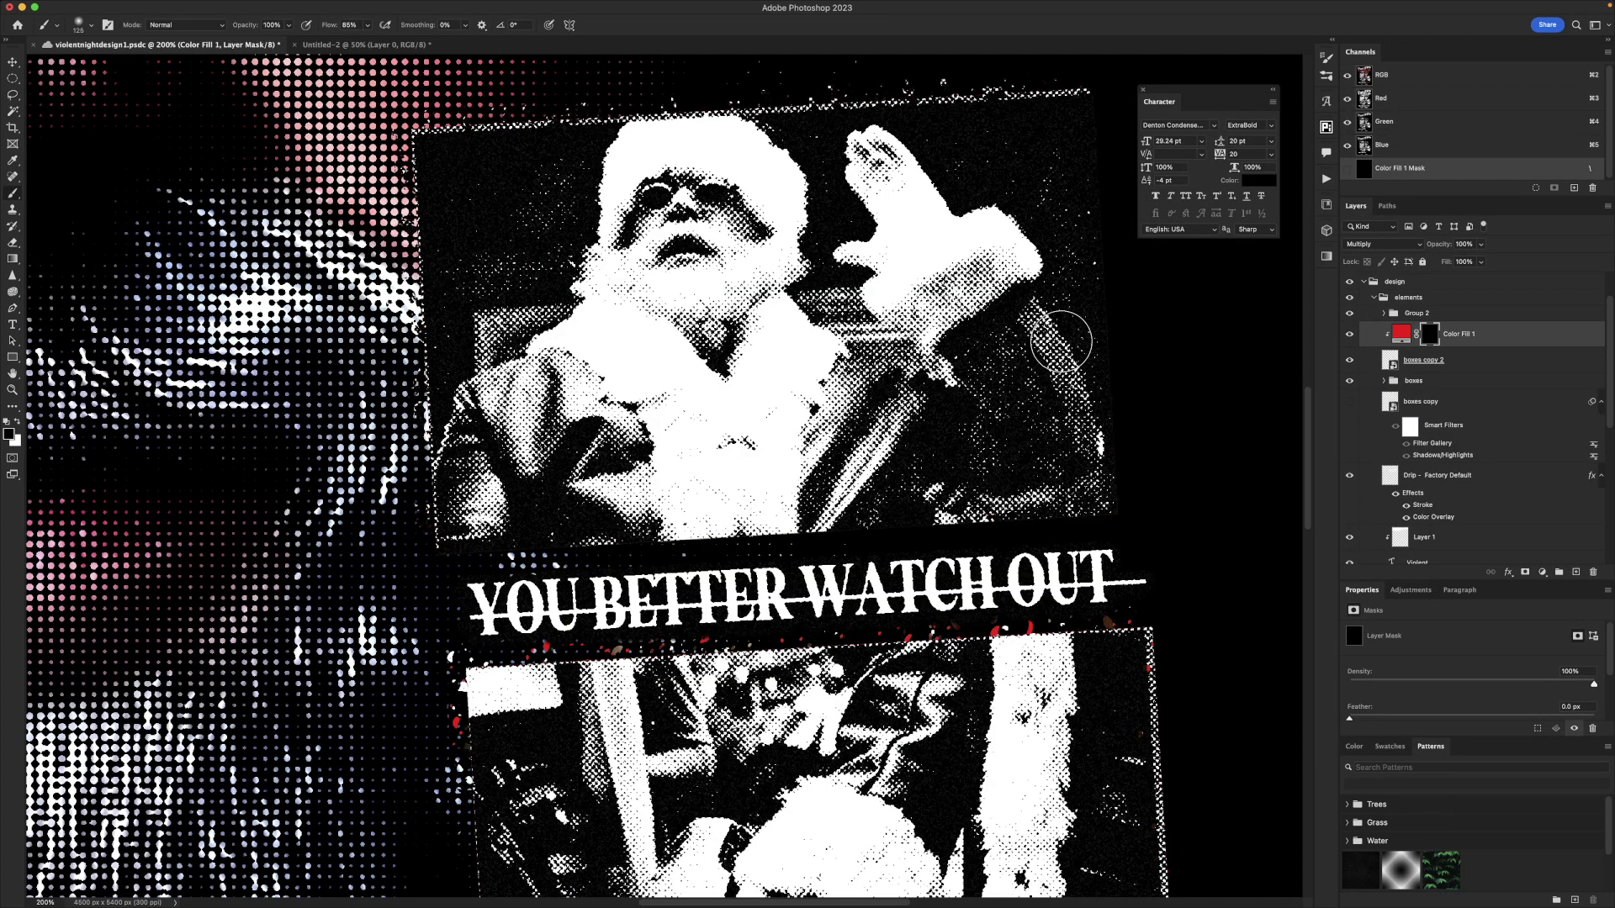
Paint the red Color Fill 1 mask over the waving Santa's coat sleeves, cleaning red spill off the white fur.
{"action": "mouse_move", "coordinate": [1052, 349]}
{"action": "left_mouse_down"}
{"action": "mouse_move", "coordinate": [1038, 311]}
{"action": "mouse_move", "coordinate": [1045, 376]}
{"action": "mouse_move", "coordinate": [1028, 372]}
{"action": "left_mouse_up"}
{"action": "scroll", "coordinate": [1028, 373], "scroll_direction": "left", "scroll_amount": 2}
{"action": "mouse_move", "coordinate": [580, 378]}
{"action": "left_mouse_down"}
{"action": "mouse_move", "coordinate": [656, 391]}
{"action": "mouse_move", "coordinate": [546, 539]}
{"action": "left_mouse_up"}
{"action": "mouse_move", "coordinate": [516, 162]}
{"action": "left_mouse_down"}
{"action": "mouse_move", "coordinate": [556, 549]}
{"action": "mouse_move", "coordinate": [666, 464]}
{"action": "left_mouse_up"}
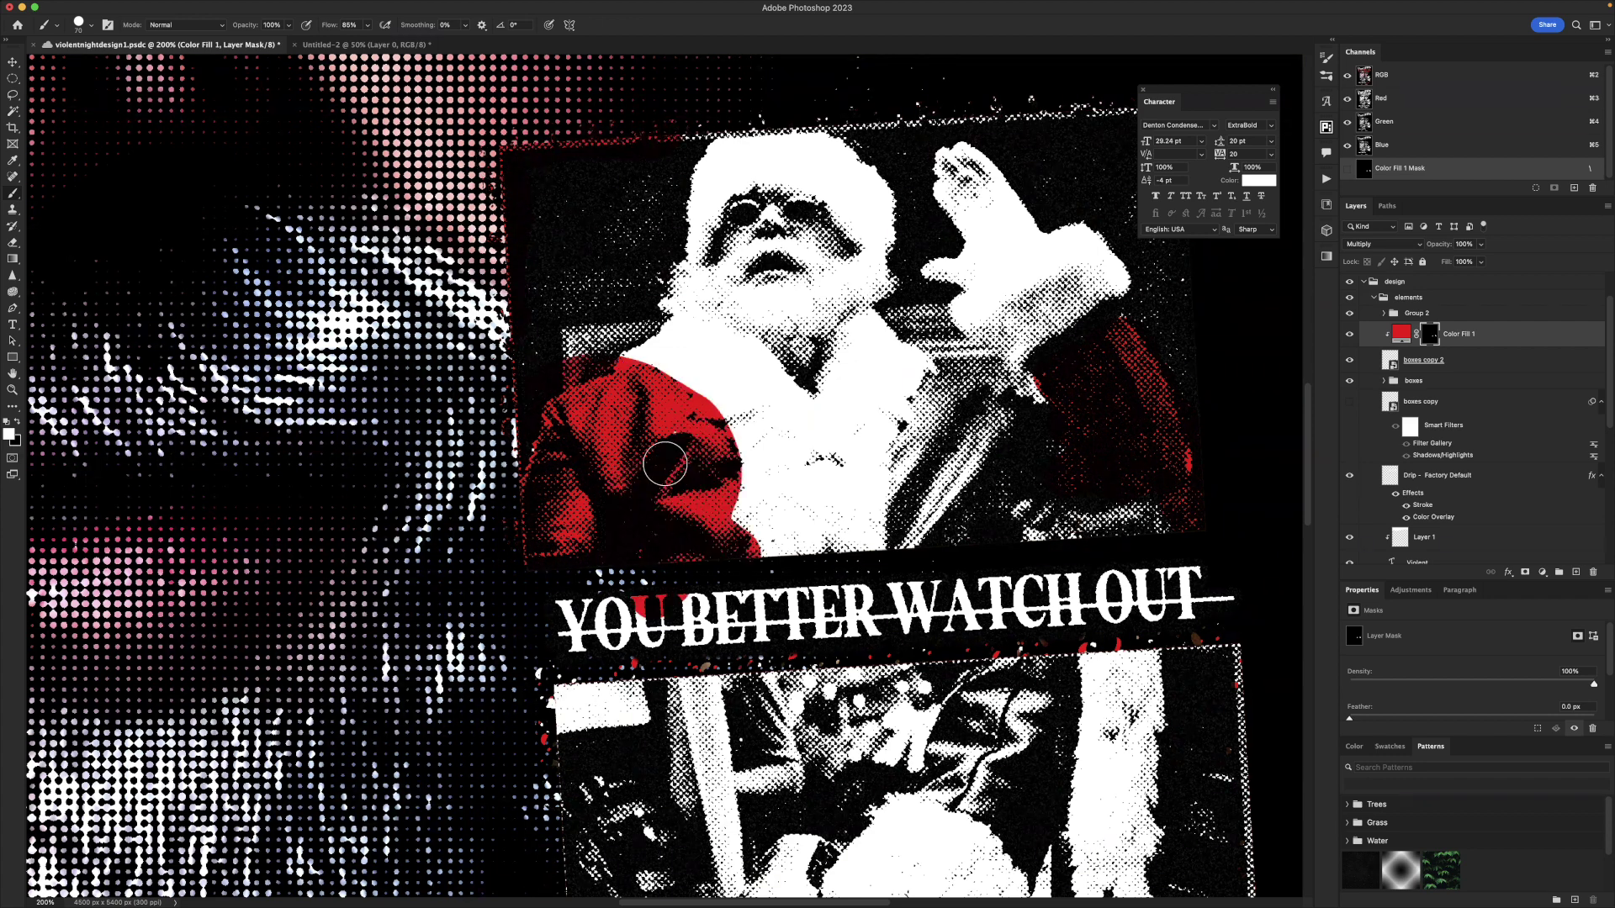
{"action": "key", "text": "x"}
{"action": "left_click_drag", "start_coordinate": [611, 357], "coordinate": [567, 376]}
{"action": "key", "text": "x"}
{"action": "scroll", "coordinate": [925, 403], "scroll_direction": "right", "scroll_amount": 1}
Fill in the remaining red coat areas and upper still's border on the mask, and remove red spill from the caption.
{"action": "mouse_move", "coordinate": [934, 394]}
{"action": "left_mouse_down"}
{"action": "mouse_move", "coordinate": [898, 513]}
{"action": "mouse_move", "coordinate": [1135, 524]}
{"action": "left_mouse_up"}
{"action": "key", "text": "x"}
{"action": "left_click_drag", "start_coordinate": [875, 599], "coordinate": [915, 596]}
{"action": "key", "text": "x"}
{"action": "left_click_drag", "start_coordinate": [1010, 252], "coordinate": [876, 370]}
{"action": "left_click_drag", "start_coordinate": [1031, 234], "coordinate": [541, 249]}
{"action": "left_click_drag", "start_coordinate": [744, 439], "coordinate": [751, 364]}
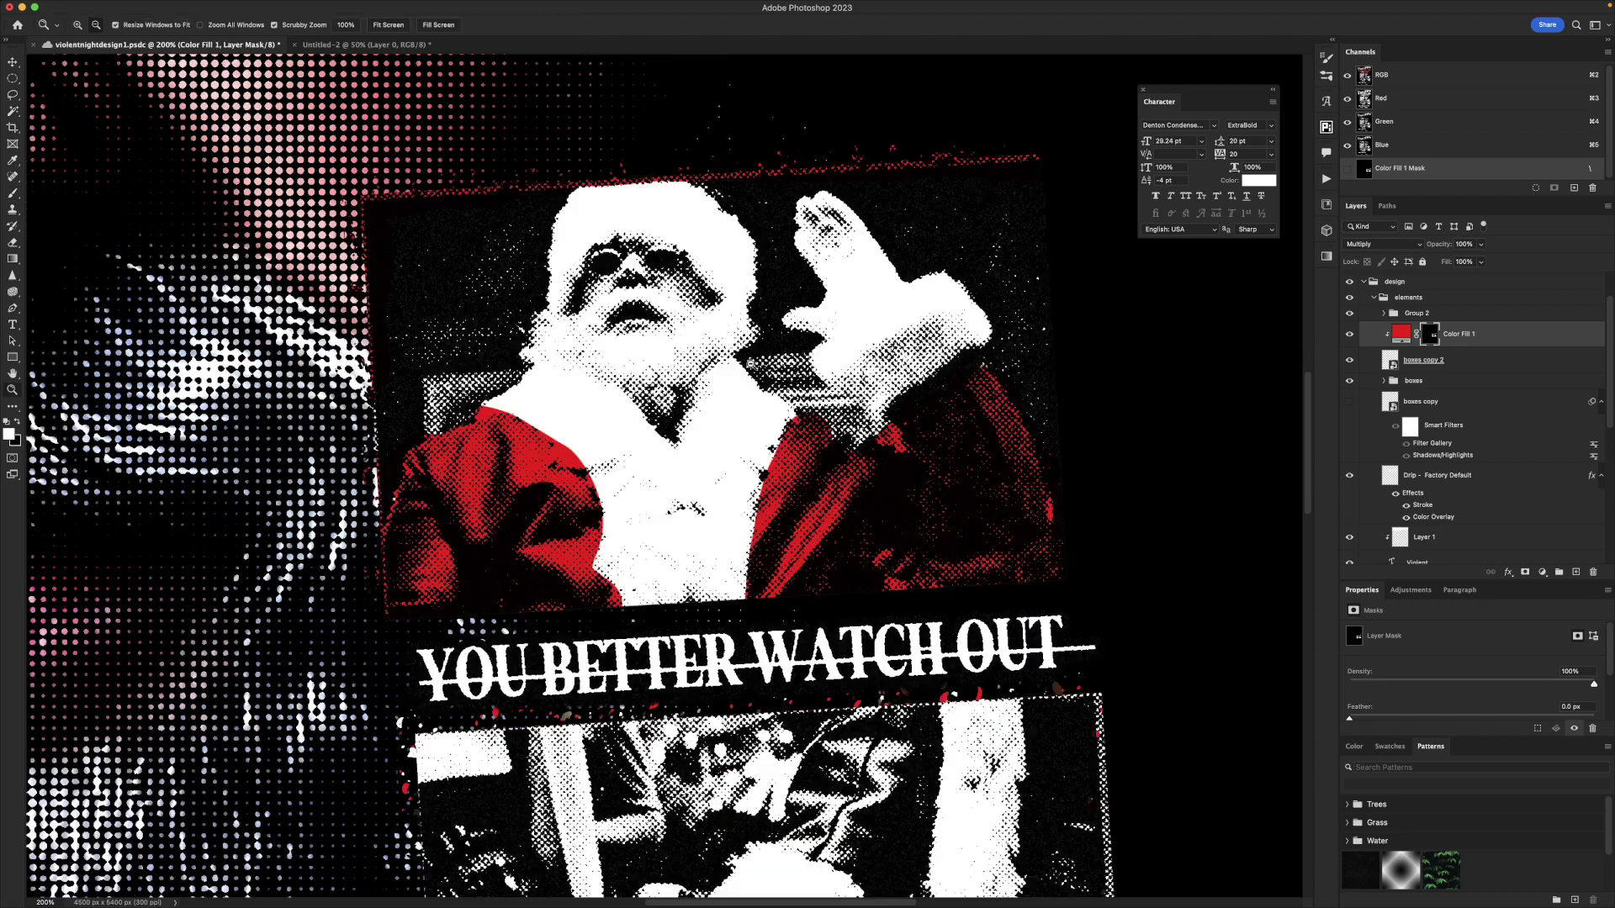
Paint the mask to color the lower still's Santa sleeve and its right-hand border red.
{"action": "key", "text": "b"}
{"action": "scroll", "coordinate": [832, 257], "scroll_direction": "down", "scroll_amount": 4}
{"action": "left_click", "coordinate": [757, 298], "text": "alt"}
{"action": "left_click", "coordinate": [757, 299], "text": "alt"}
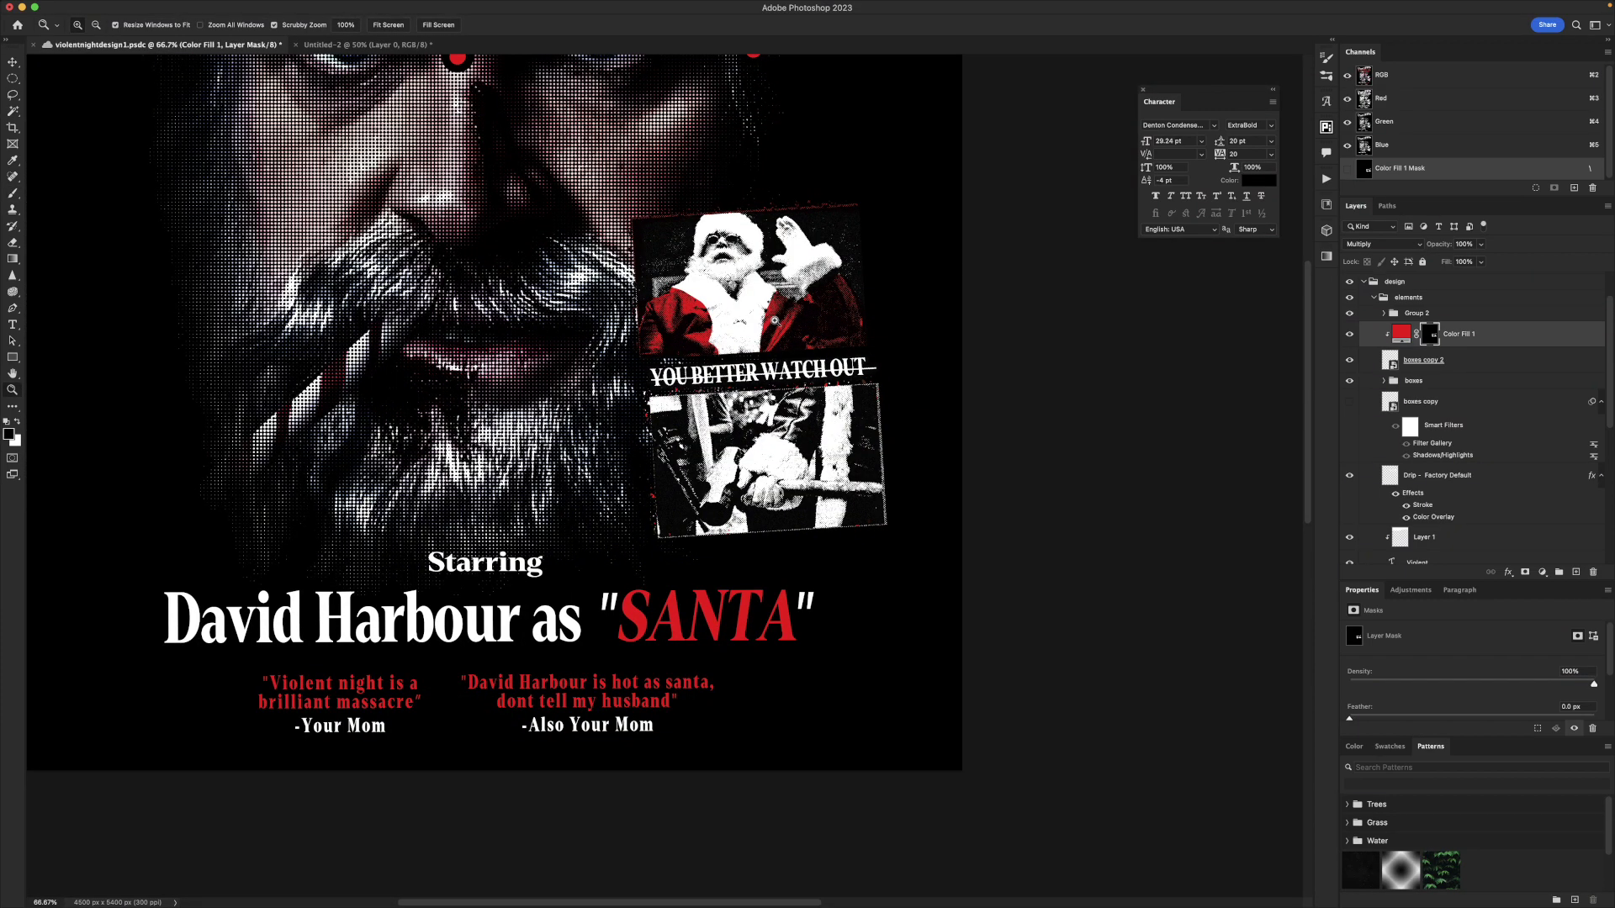
{"action": "left_click", "coordinate": [793, 471], "text": "super"}
{"action": "left_click", "coordinate": [788, 441], "text": "super"}
{"action": "left_click", "coordinate": [787, 442], "text": "super"}
{"action": "mouse_move", "coordinate": [854, 328]}
{"action": "left_mouse_down"}
{"action": "mouse_move", "coordinate": [935, 139]}
{"action": "mouse_move", "coordinate": [860, 240]}
{"action": "left_mouse_up"}
{"action": "left_click_drag", "start_coordinate": [1152, 307], "coordinate": [883, 369]}
{"action": "scroll", "coordinate": [664, 603], "scroll_direction": "down", "scroll_amount": 5}
{"action": "scroll", "coordinate": [663, 602], "scroll_direction": "left", "scroll_amount": 3}
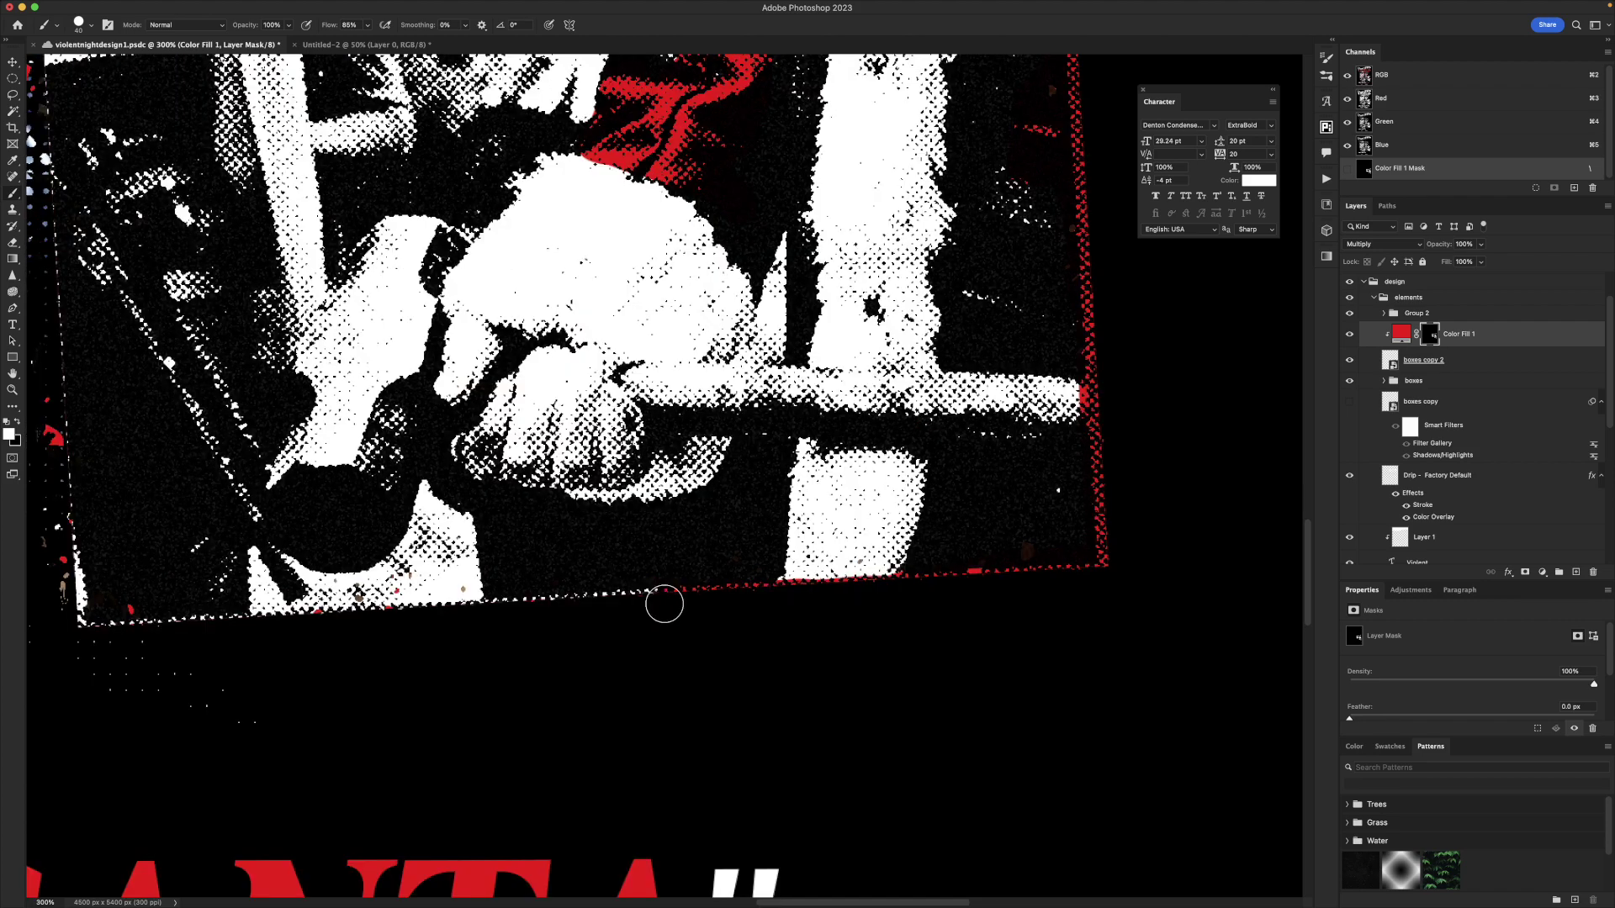
Extend the red mask painting around the lower still's remaining border and touch up the sleeve.
{"action": "scroll", "coordinate": [479, 566], "scroll_direction": "left", "scroll_amount": 6}
{"action": "scroll", "coordinate": [479, 566], "scroll_direction": "up", "scroll_amount": 4}
{"action": "scroll", "coordinate": [481, 566], "scroll_direction": "down", "scroll_amount": 5}
{"action": "scroll", "coordinate": [866, 398], "scroll_direction": "up", "scroll_amount": 3}
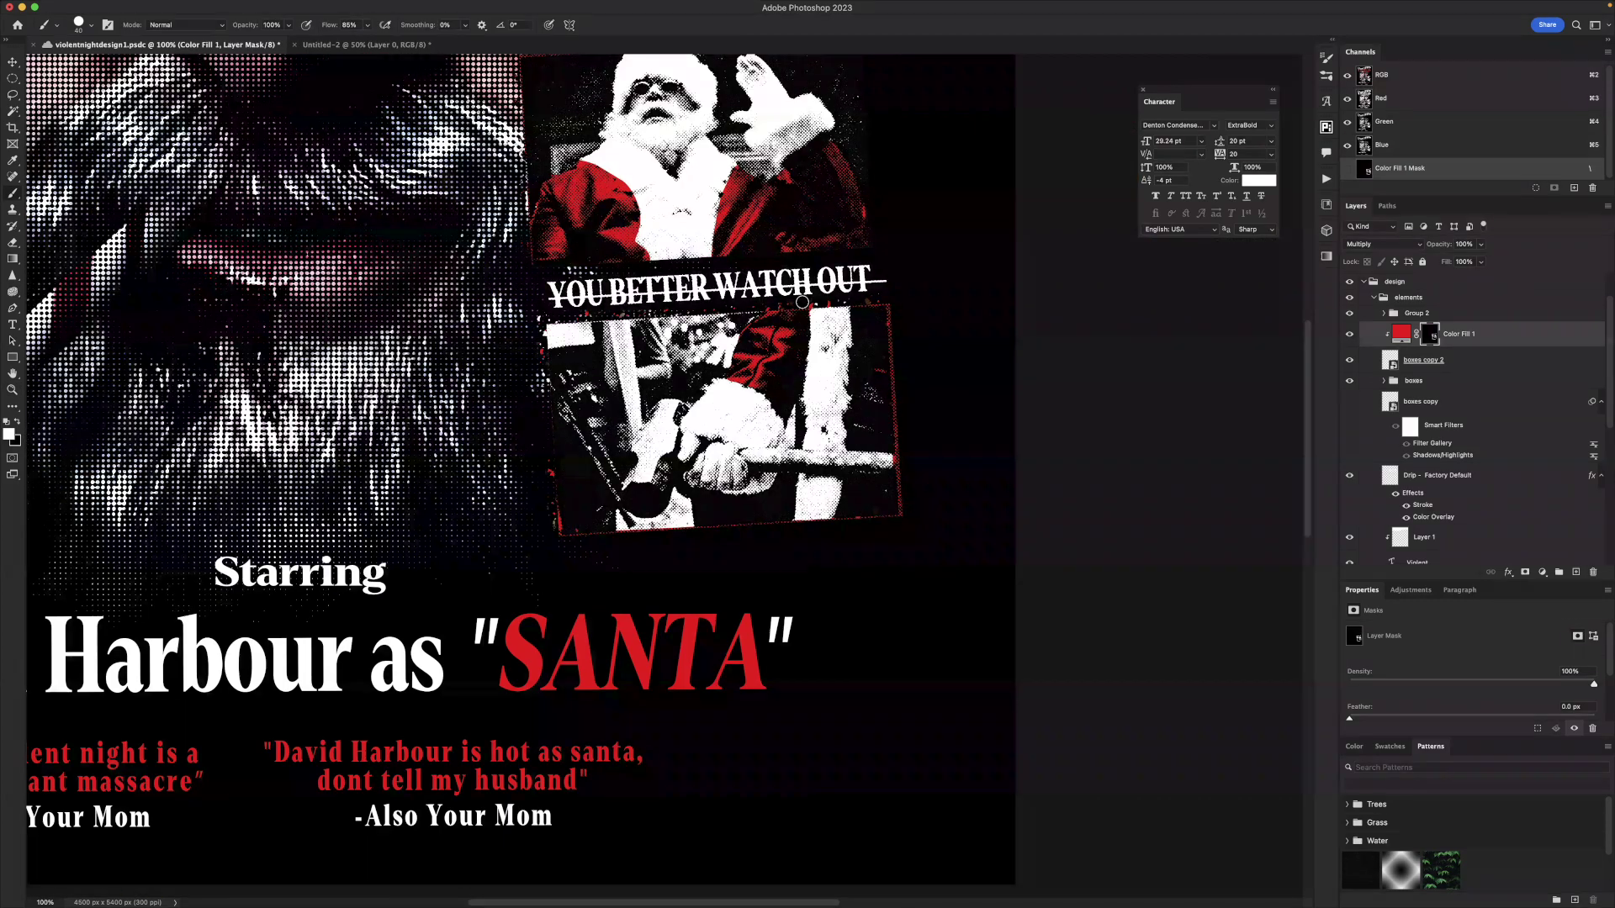
{"action": "left_click_drag", "start_coordinate": [970, 562], "coordinate": [884, 432]}
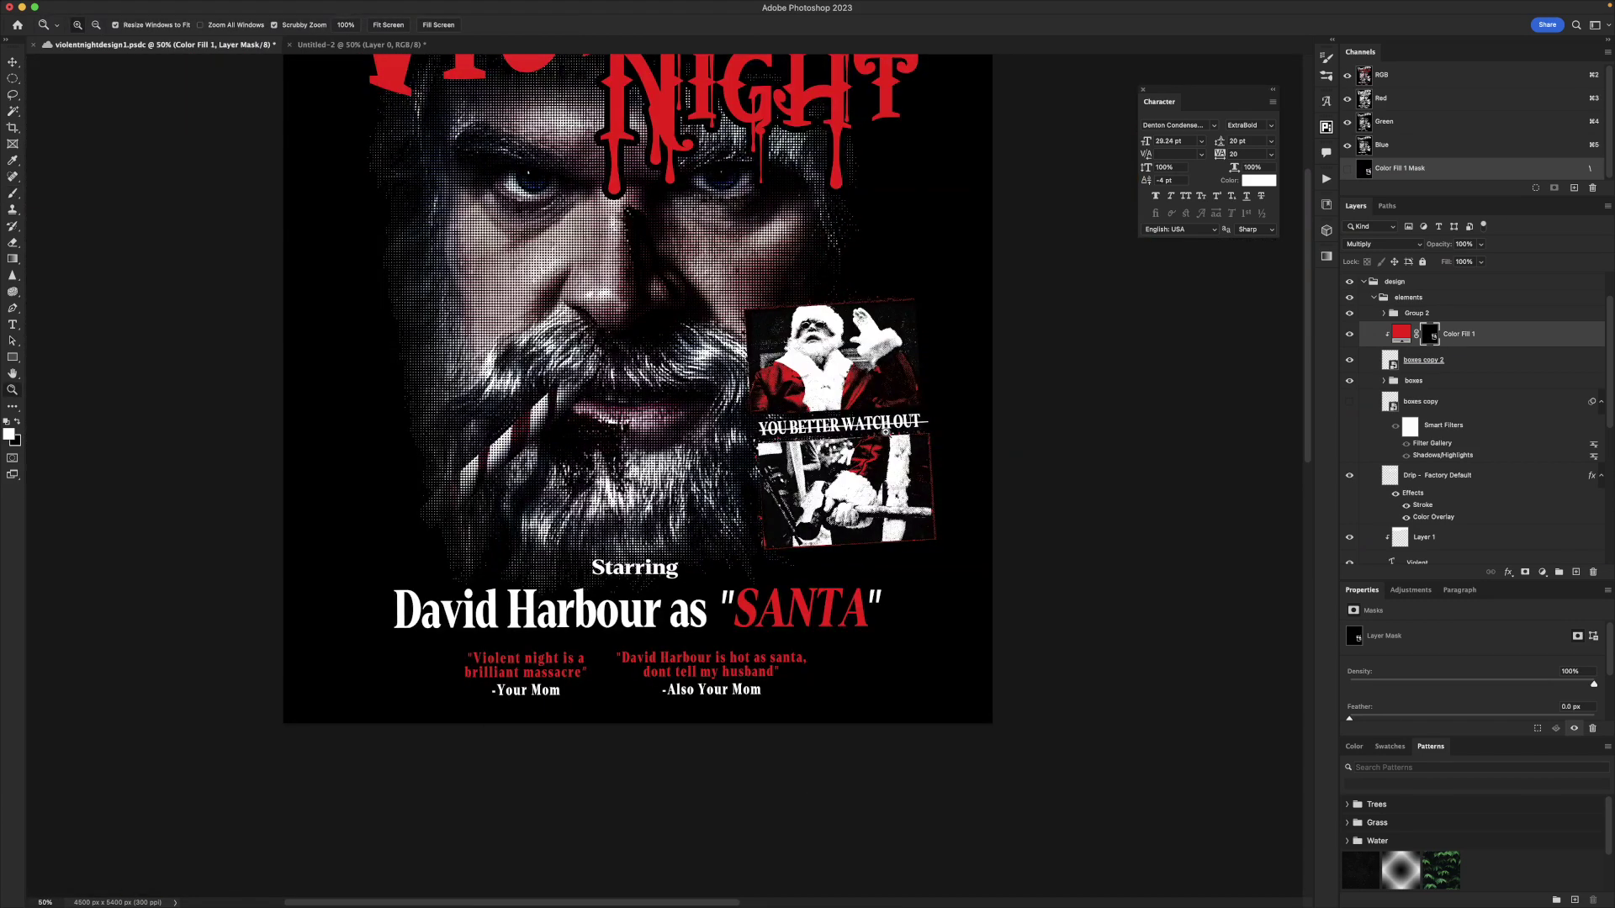
{"action": "scroll", "coordinate": [885, 431], "scroll_direction": "up", "scroll_amount": 2}
{"action": "scroll", "coordinate": [808, 404], "scroll_direction": "down", "scroll_amount": 2}
{"action": "scroll", "coordinate": [808, 404], "scroll_direction": "up", "scroll_amount": 2}
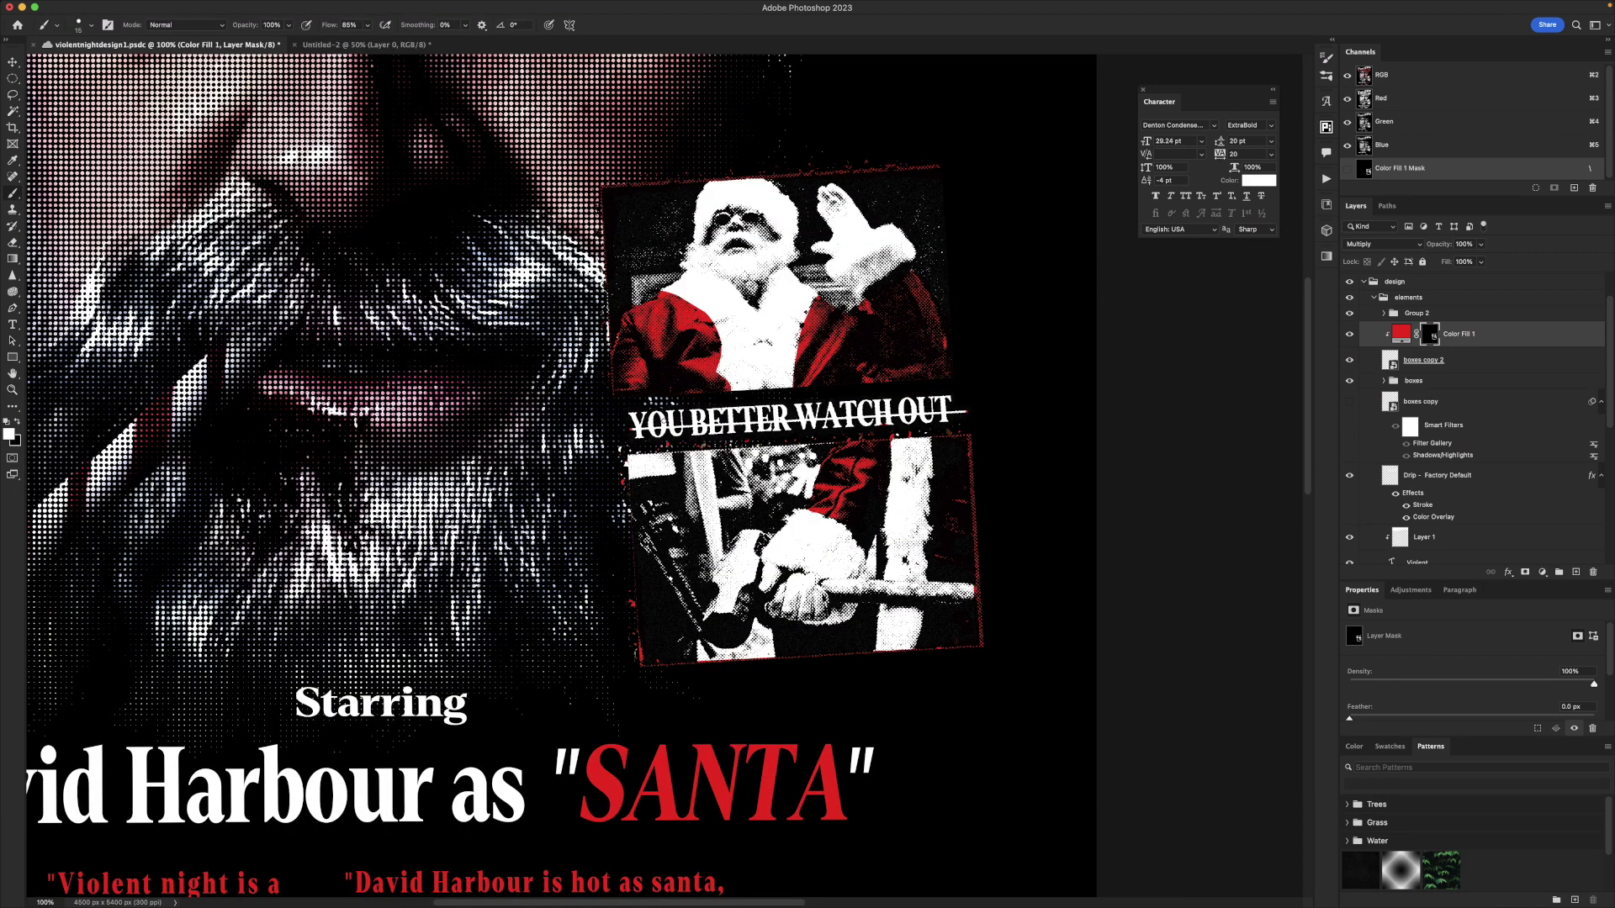
{"action": "scroll", "coordinate": [967, 432], "scroll_direction": "down", "scroll_amount": 2}
{"action": "scroll", "coordinate": [967, 432], "scroll_direction": "up", "scroll_amount": 3}
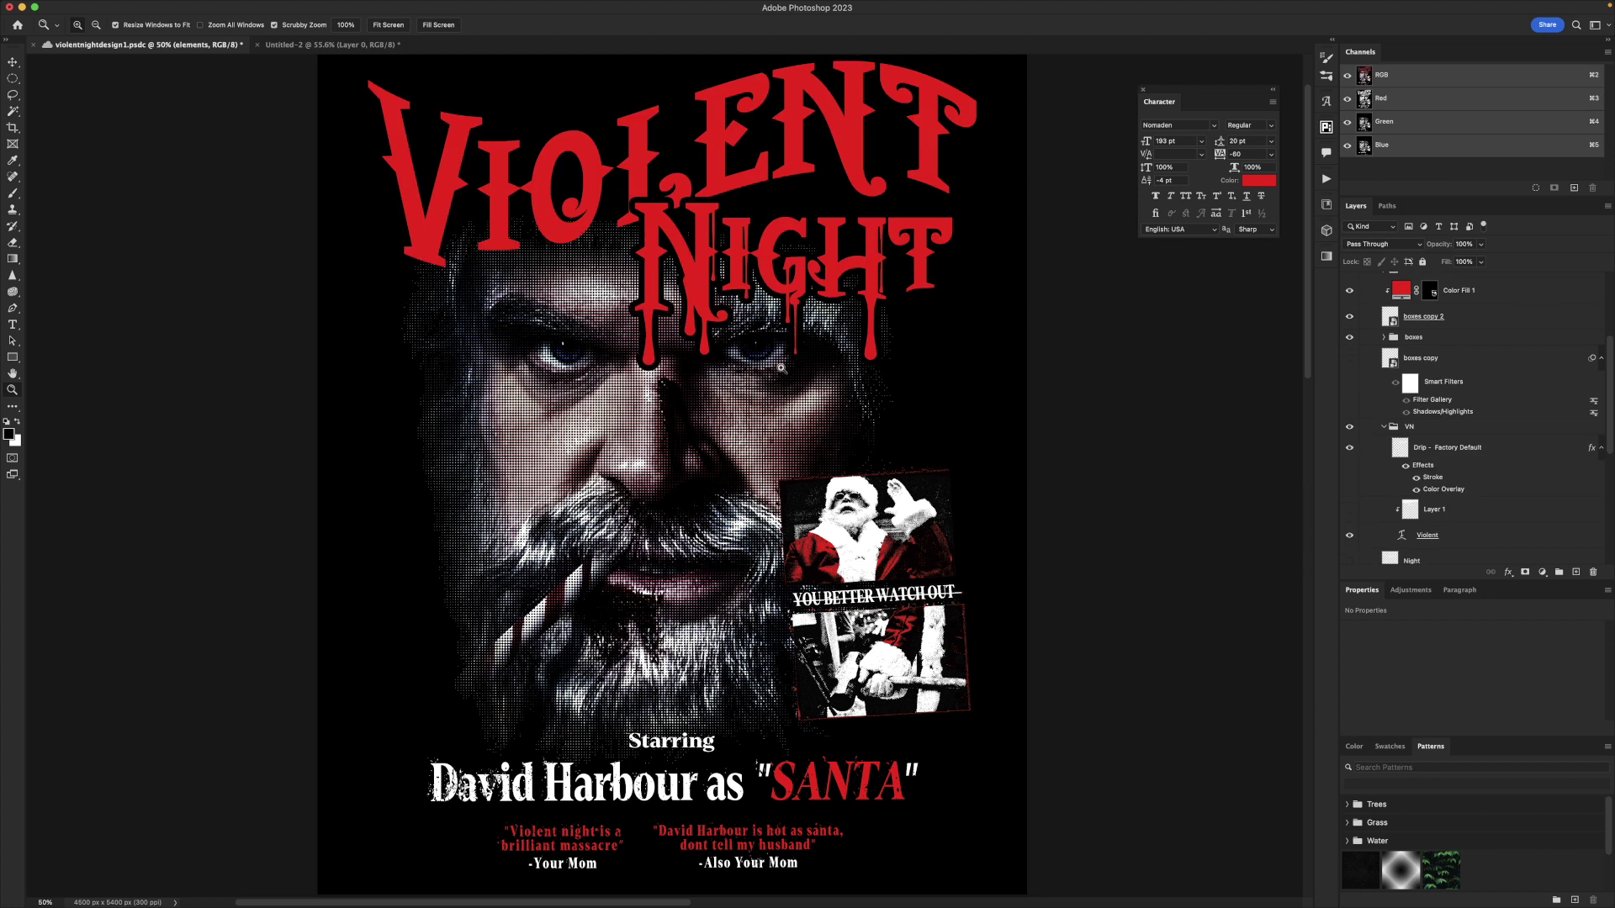
Give the white "Violent" title a Bevel & Emboss effect with Inner Bevel style, Chisel Hard technique and 750% depth.
{"action": "left_click", "coordinate": [1475, 538]}
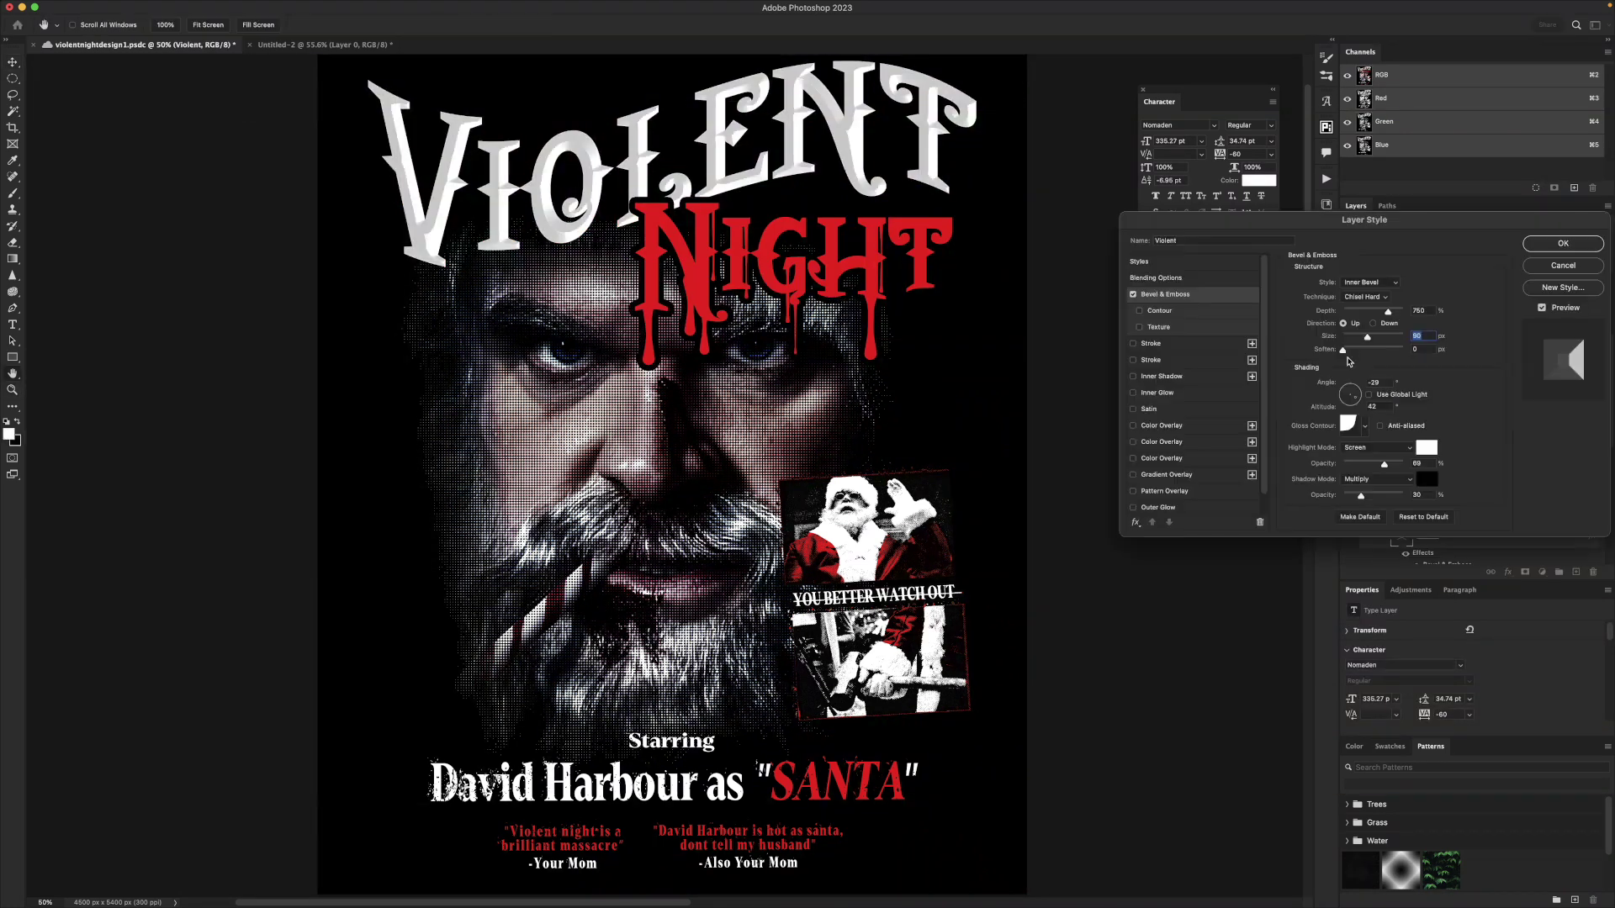
{"action": "key", "text": "Return"}
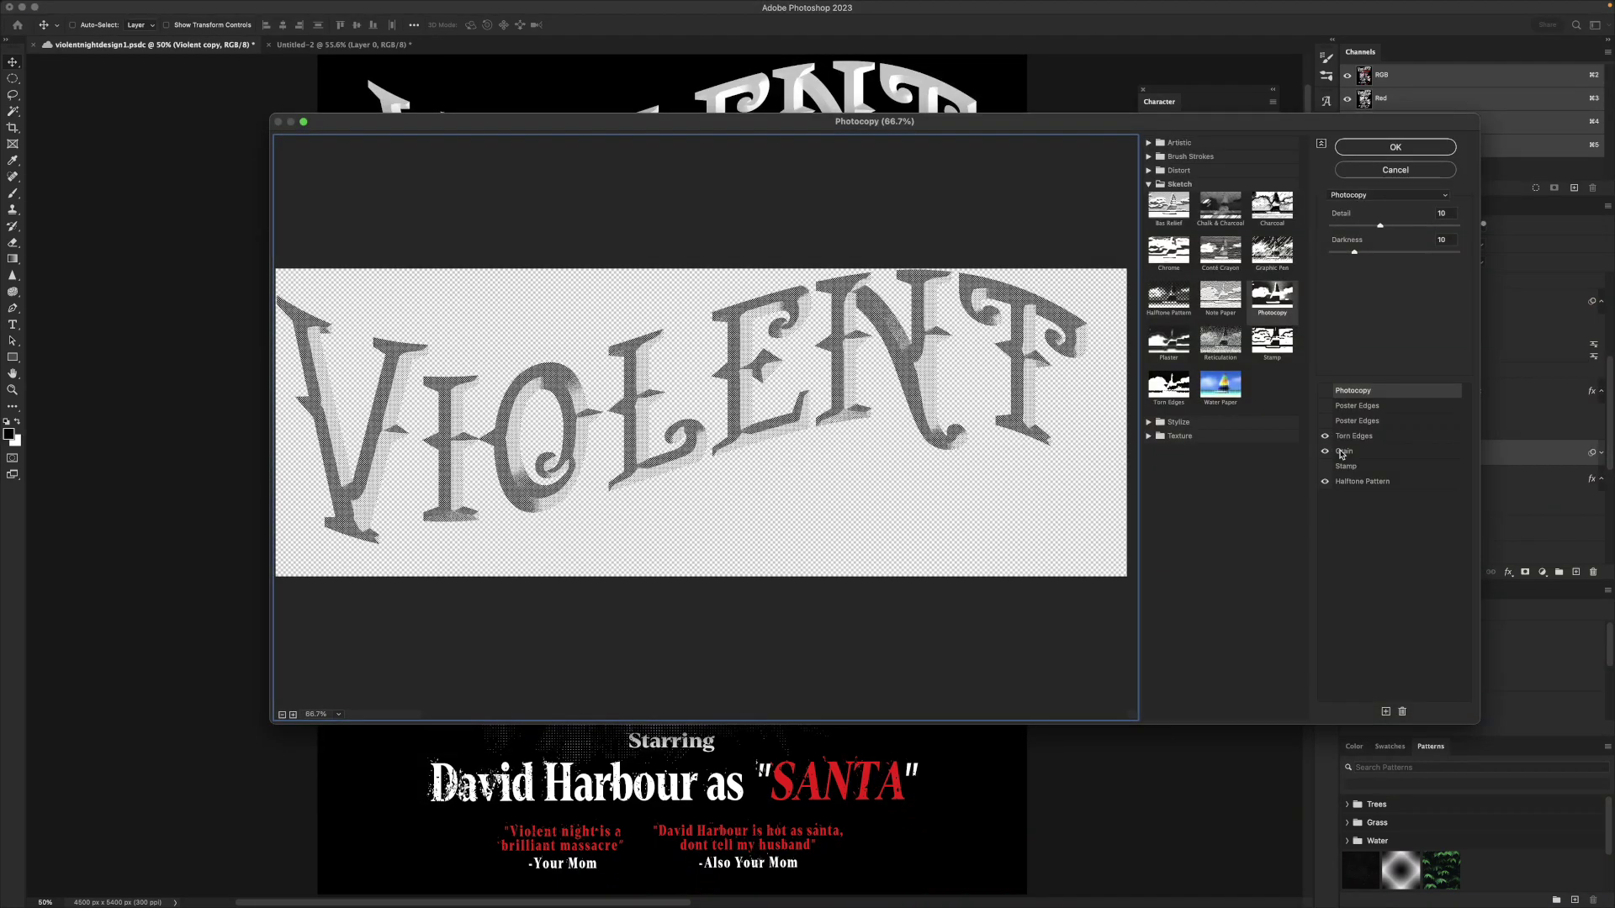
Try the Torn Edges and Grain filters over the Halftone Pattern on the "Violent" copy, adjusting the grain contrast.
{"action": "left_click", "coordinate": [1343, 451]}
{"action": "left_click", "coordinate": [1363, 481]}
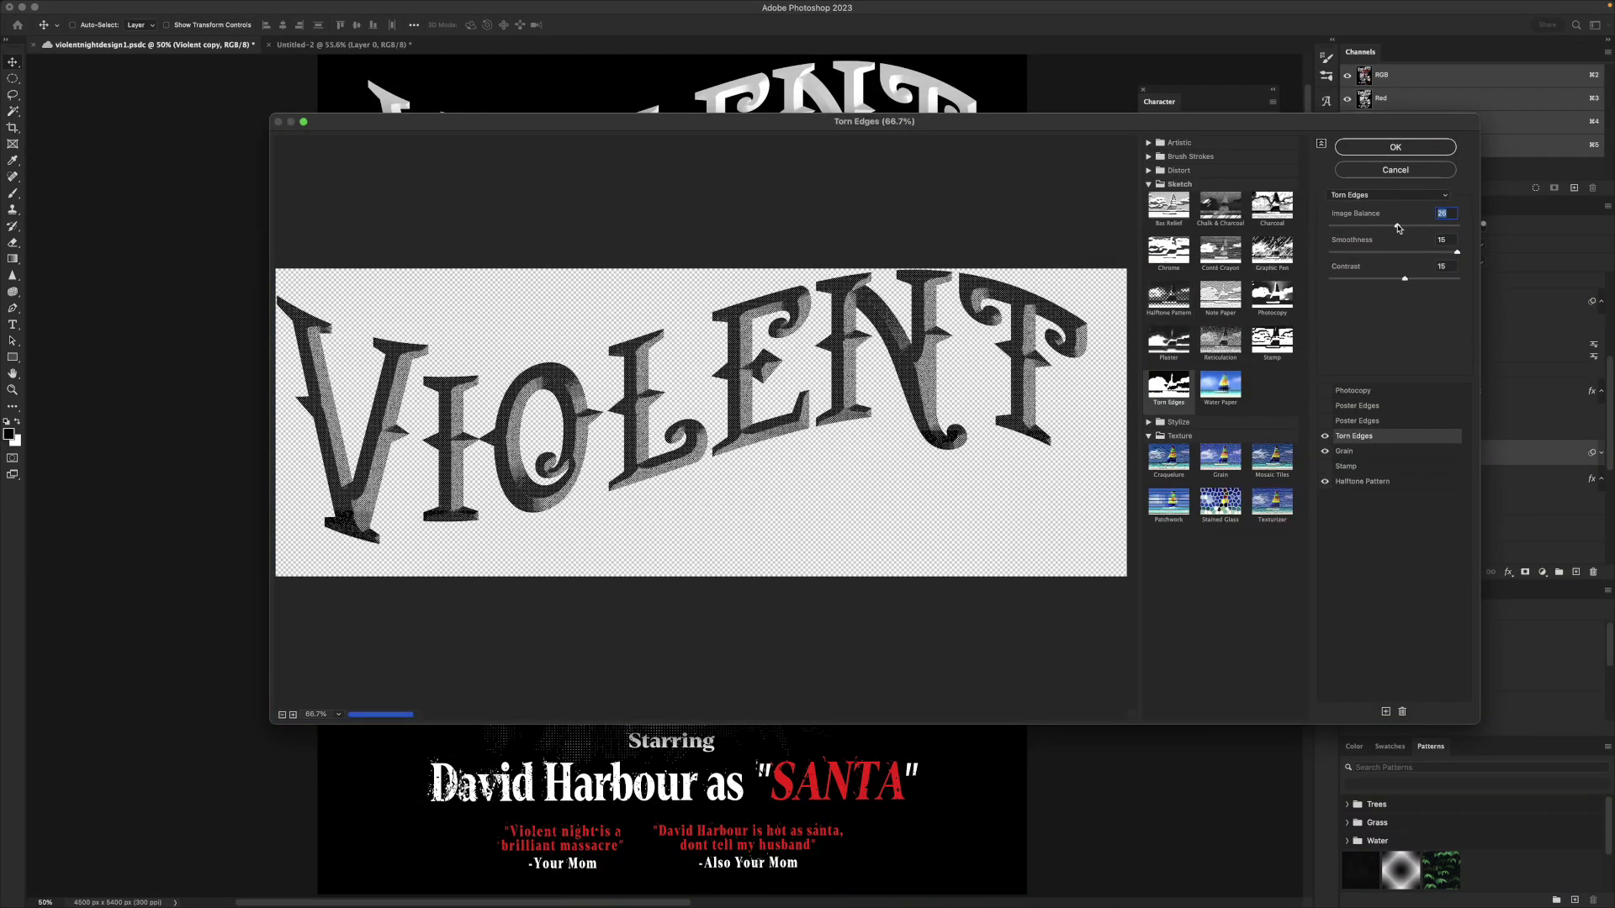
{"action": "left_click", "coordinate": [1367, 451]}
{"action": "left_click_drag", "start_coordinate": [1388, 253], "coordinate": [1351, 254]}
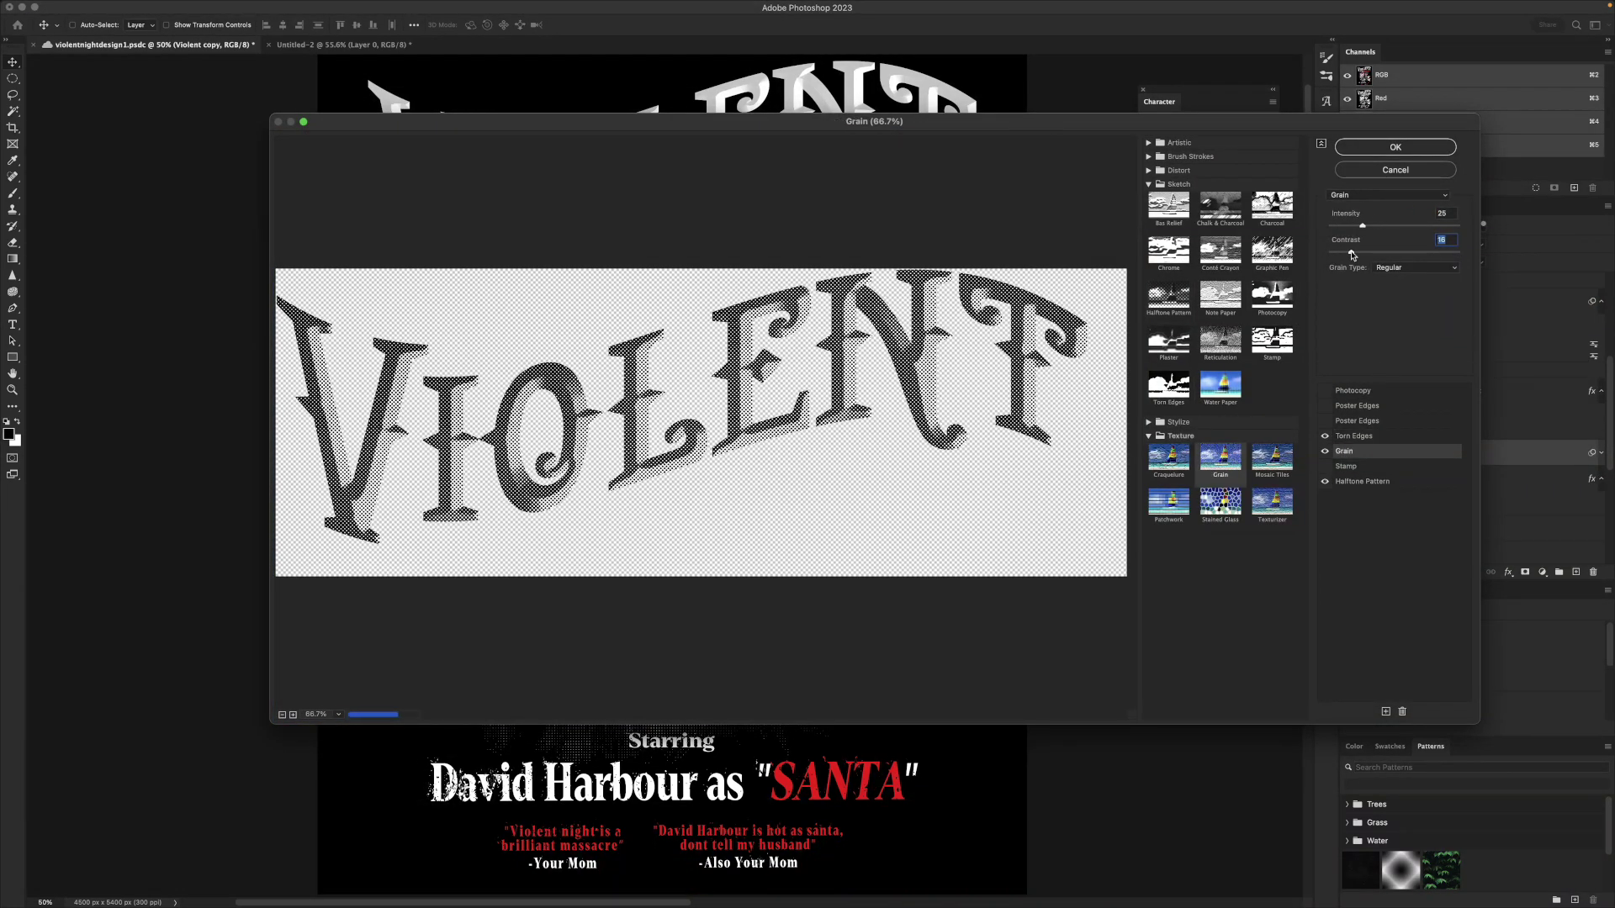
{"action": "left_click", "coordinate": [1369, 436]}
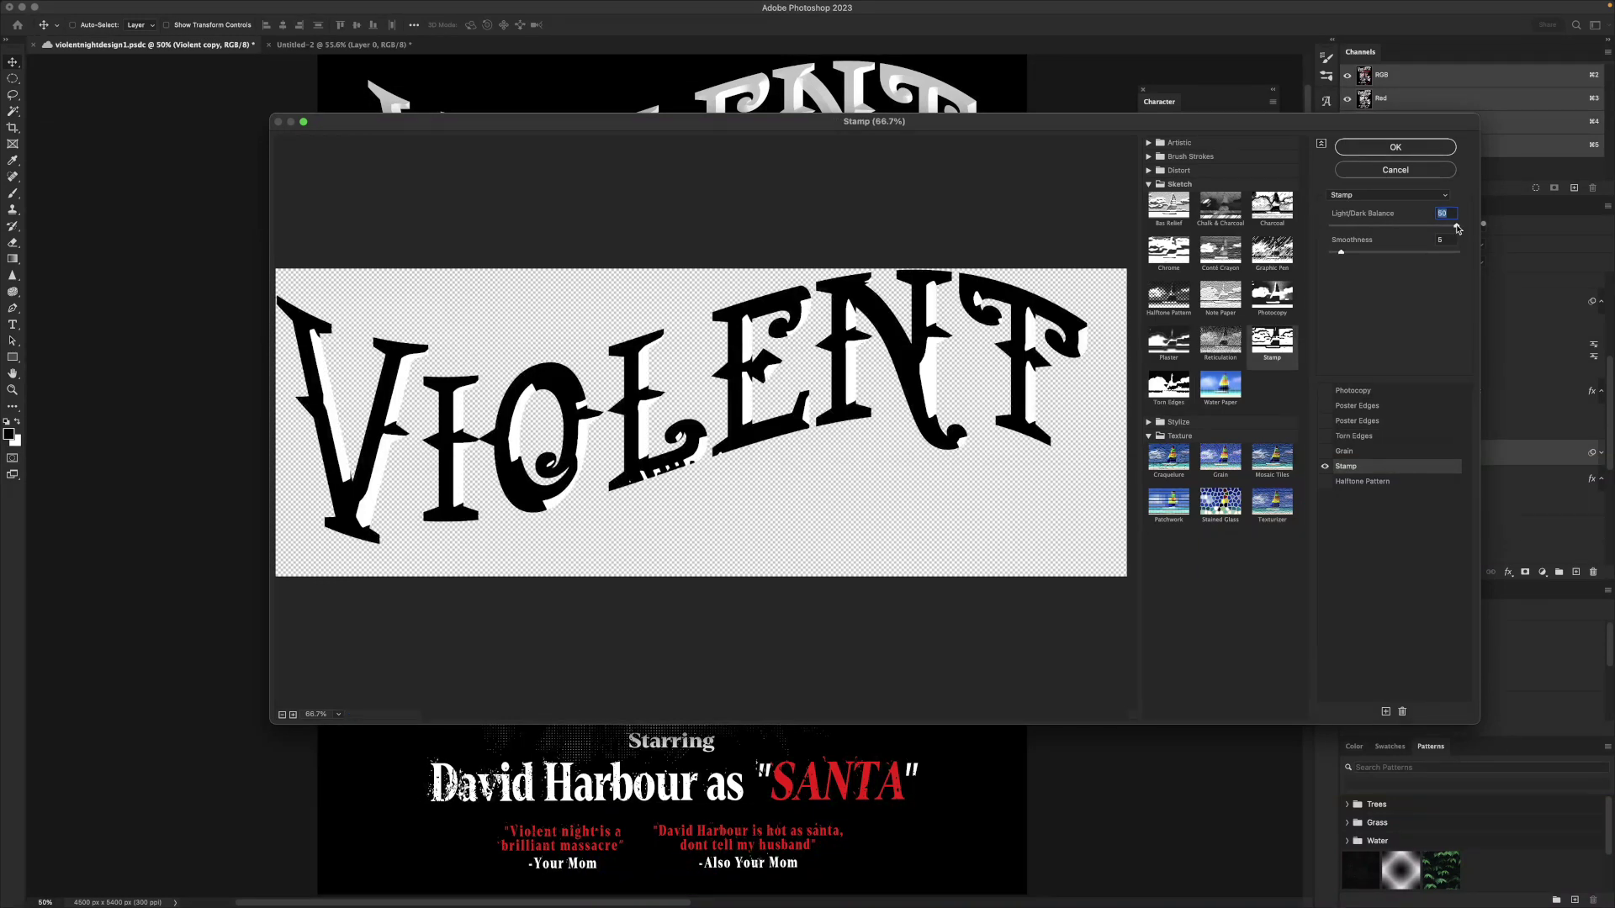
Try the Stamp filter on the "Violent" copy with Smoothness 1 and a high Light/Dark Balance, without the Halftone Pattern.
{"action": "left_click_drag", "start_coordinate": [1456, 227], "coordinate": [1409, 227]}
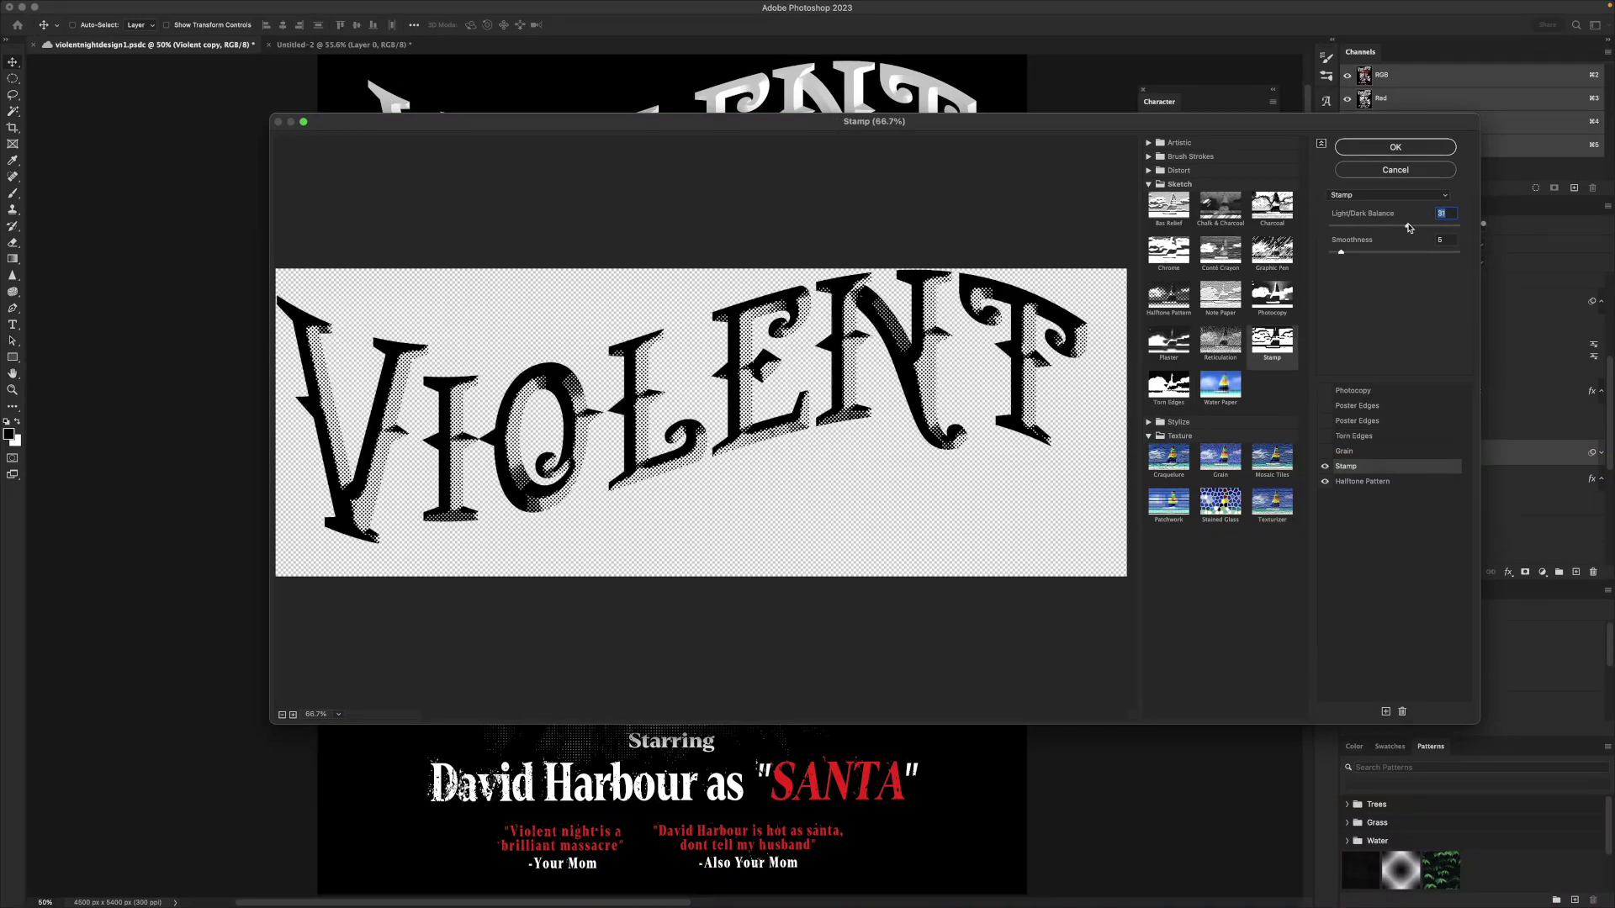
{"action": "key", "text": "Tab"}
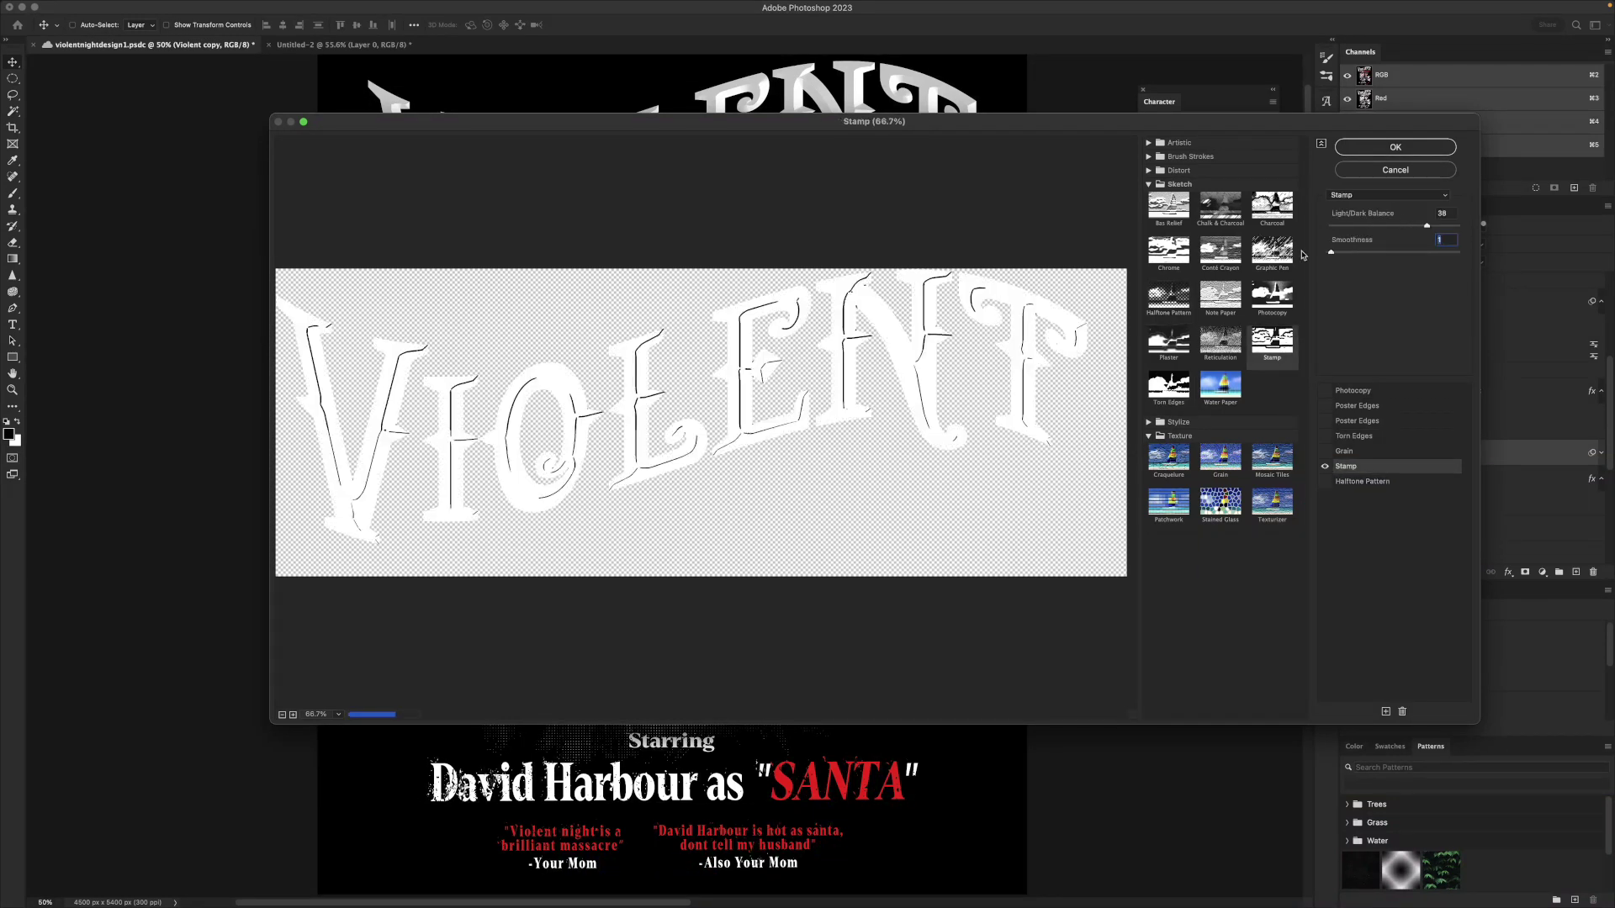
{"action": "left_click_drag", "start_coordinate": [1426, 226], "coordinate": [1452, 228]}
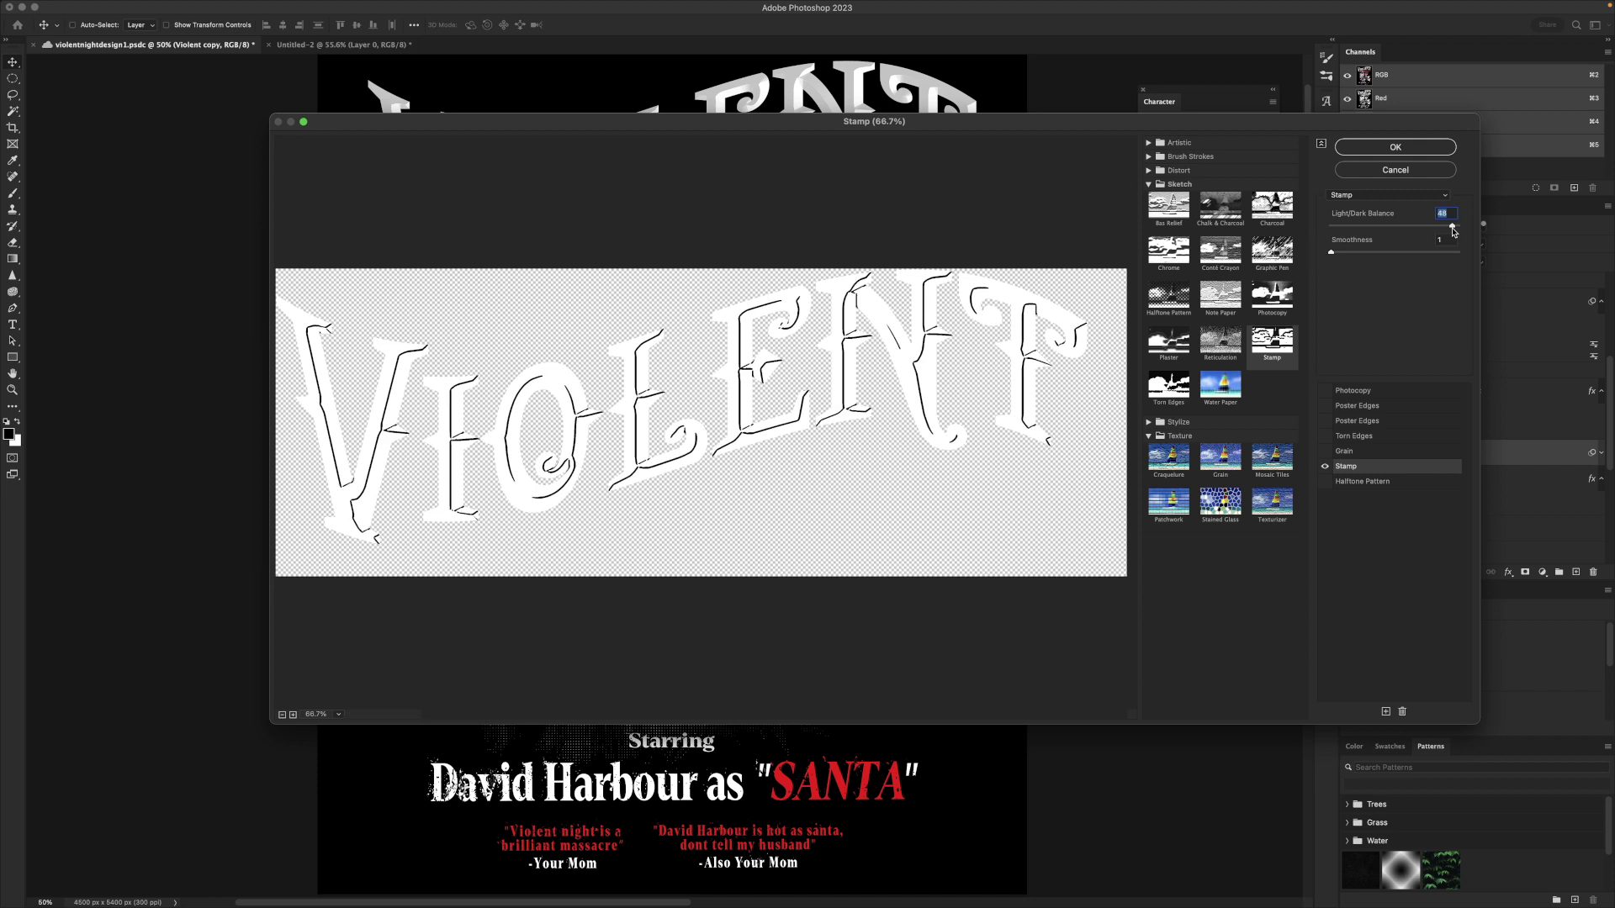
{"action": "left_click", "coordinate": [1332, 455]}
{"action": "left_click", "coordinate": [1325, 452]}
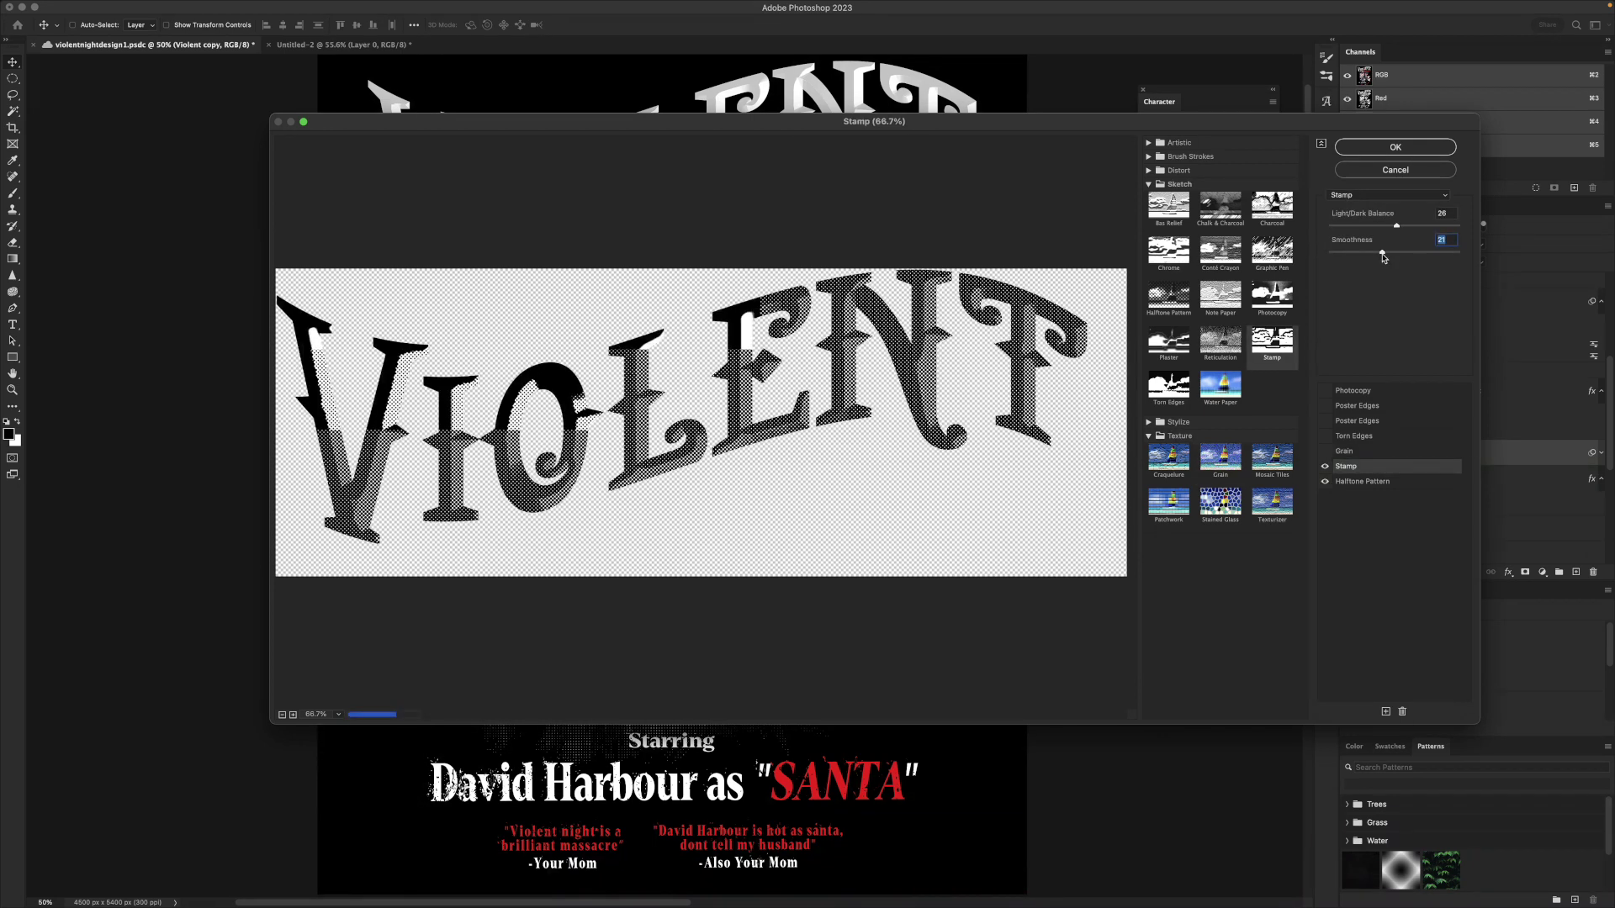
Combine the Stamp and Halftone Pattern filters on the "Violent" copy, readjust the stamp's Light/Dark Balance and apply the filters.
{"action": "left_click", "coordinate": [1363, 481]}
{"action": "left_click", "coordinate": [1347, 466]}
{"action": "left_click_drag", "start_coordinate": [1453, 227], "coordinate": [1332, 225]}
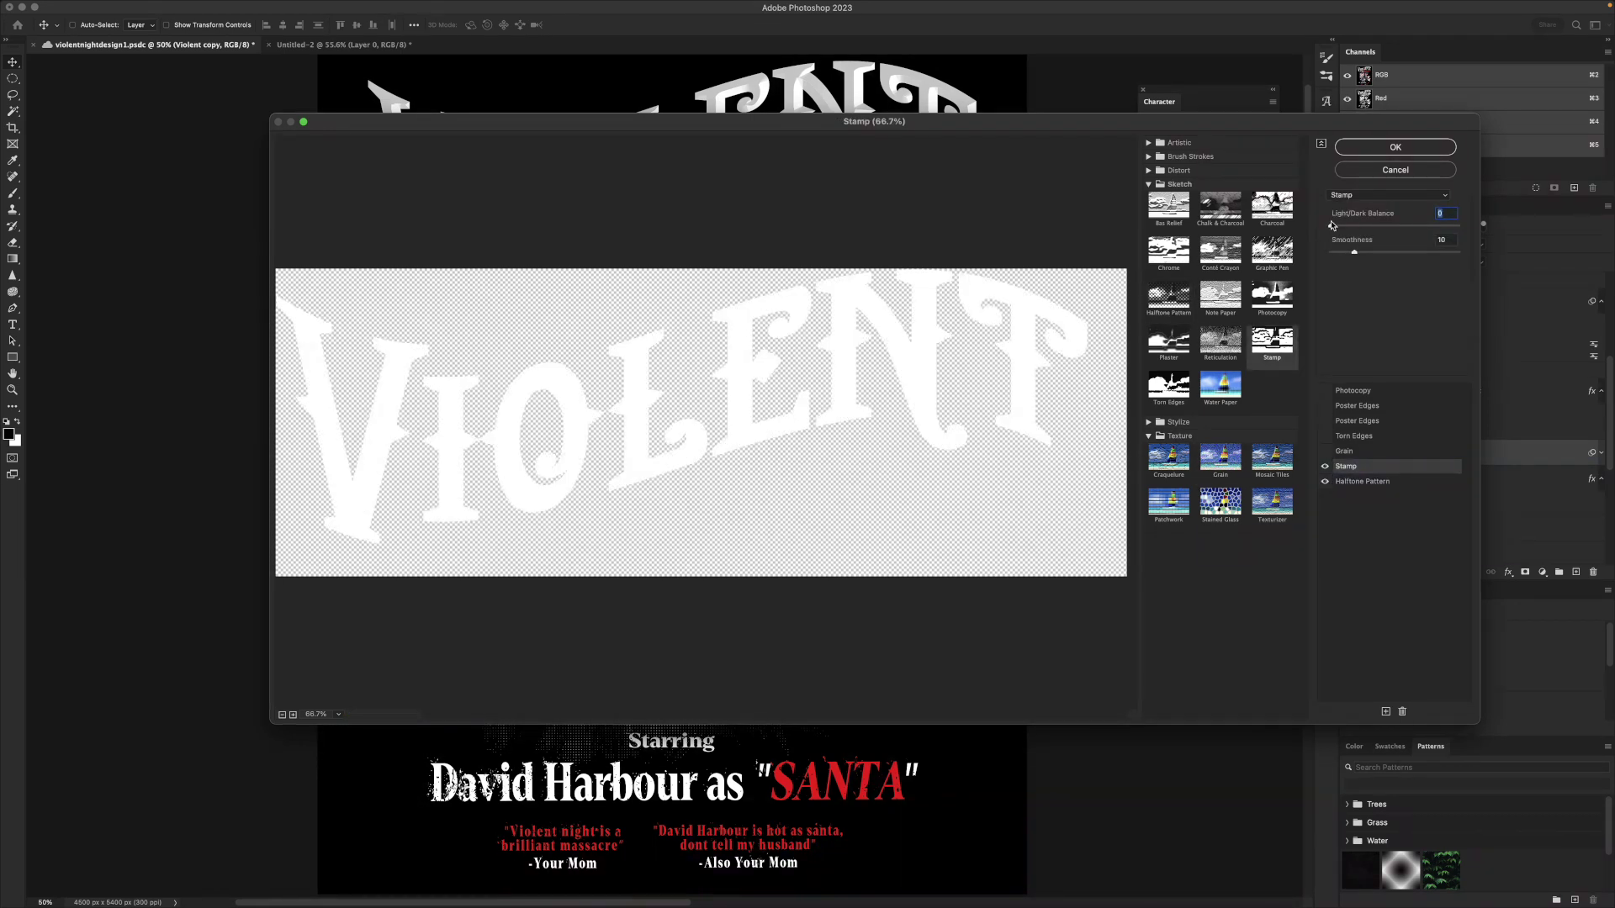
{"action": "left_click", "coordinate": [1395, 147]}
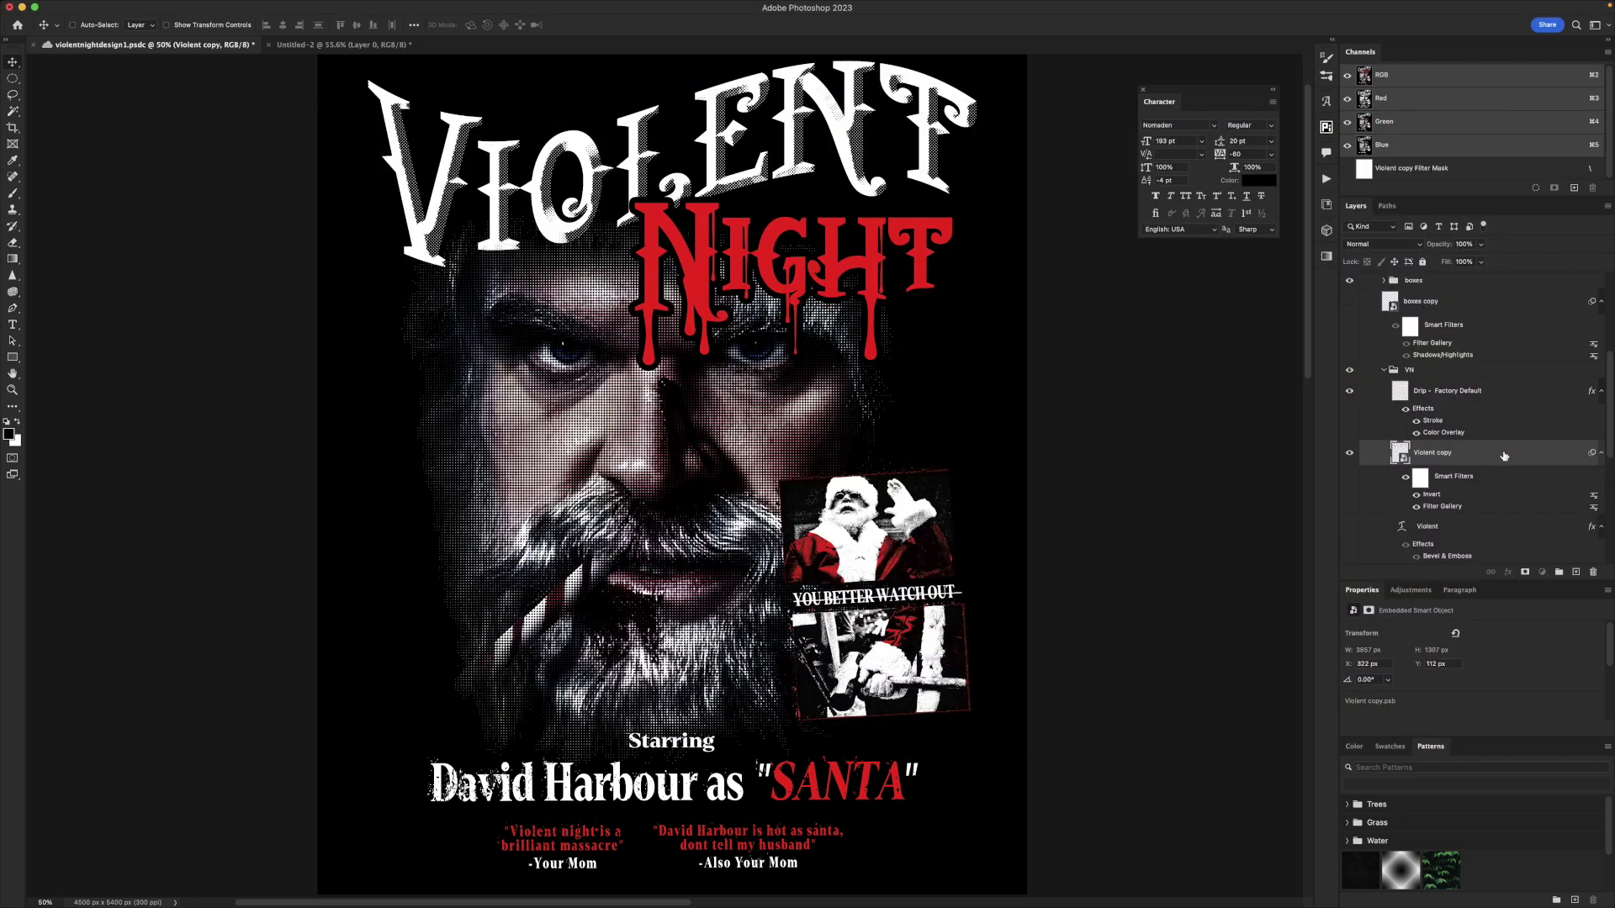
Mask out the black areas of the halftoned "Violent" copy with a Magic Wand selection, toggling the dripping "Night" layer's visibility to check.
{"action": "key", "text": "w"}
{"action": "right_click", "coordinate": [1464, 390]}
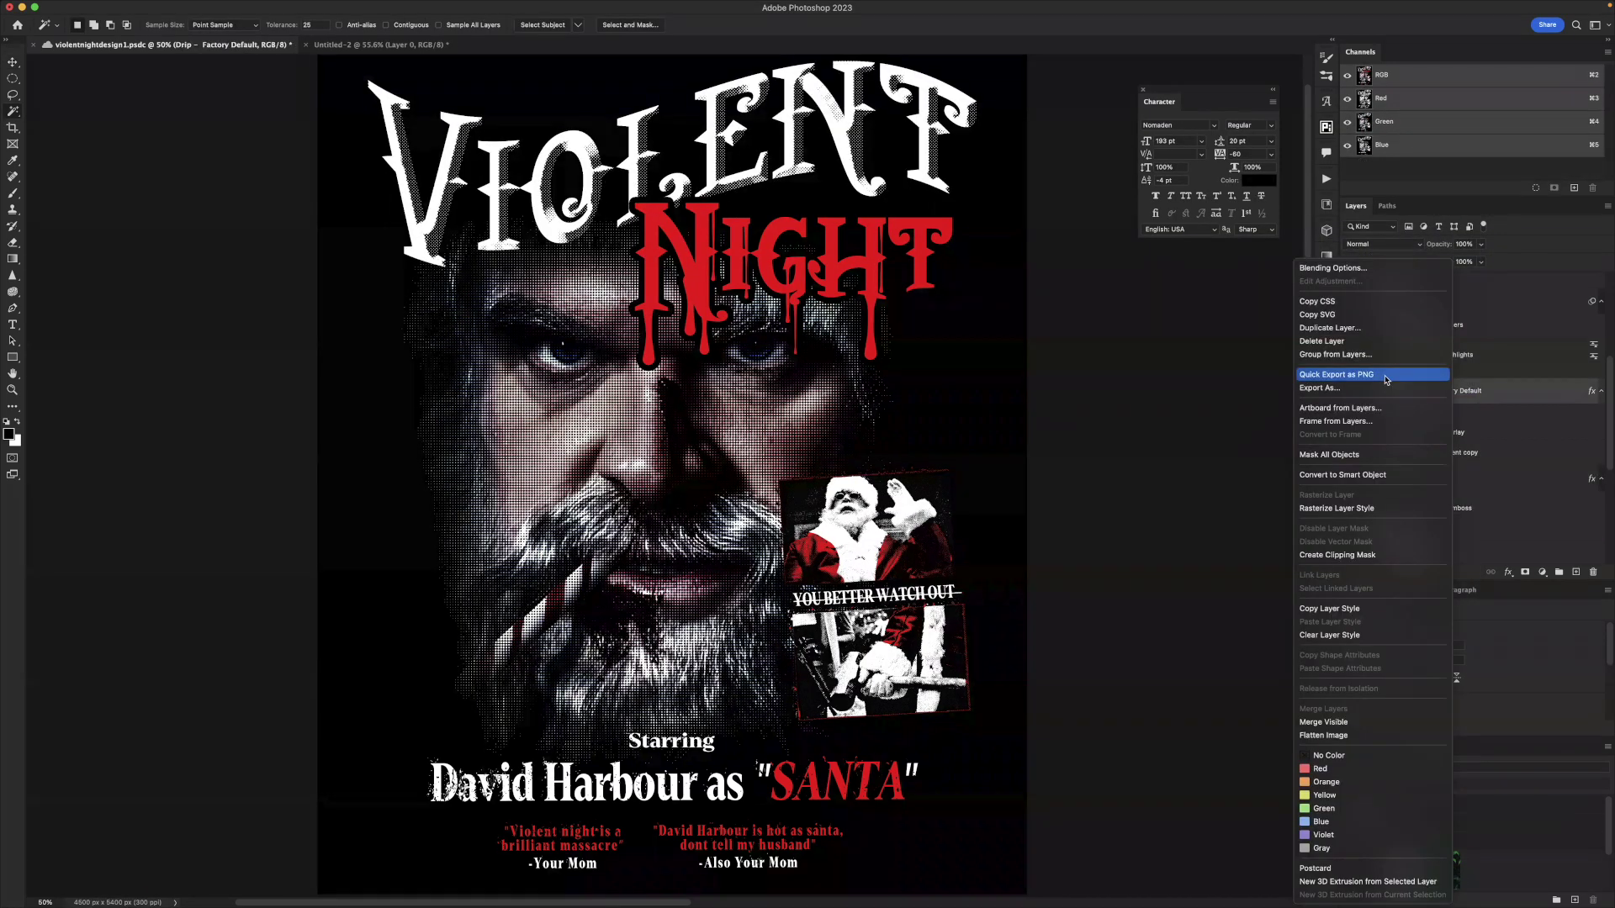
{"action": "left_click", "coordinate": [1352, 396]}
{"action": "left_click", "coordinate": [1352, 395]}
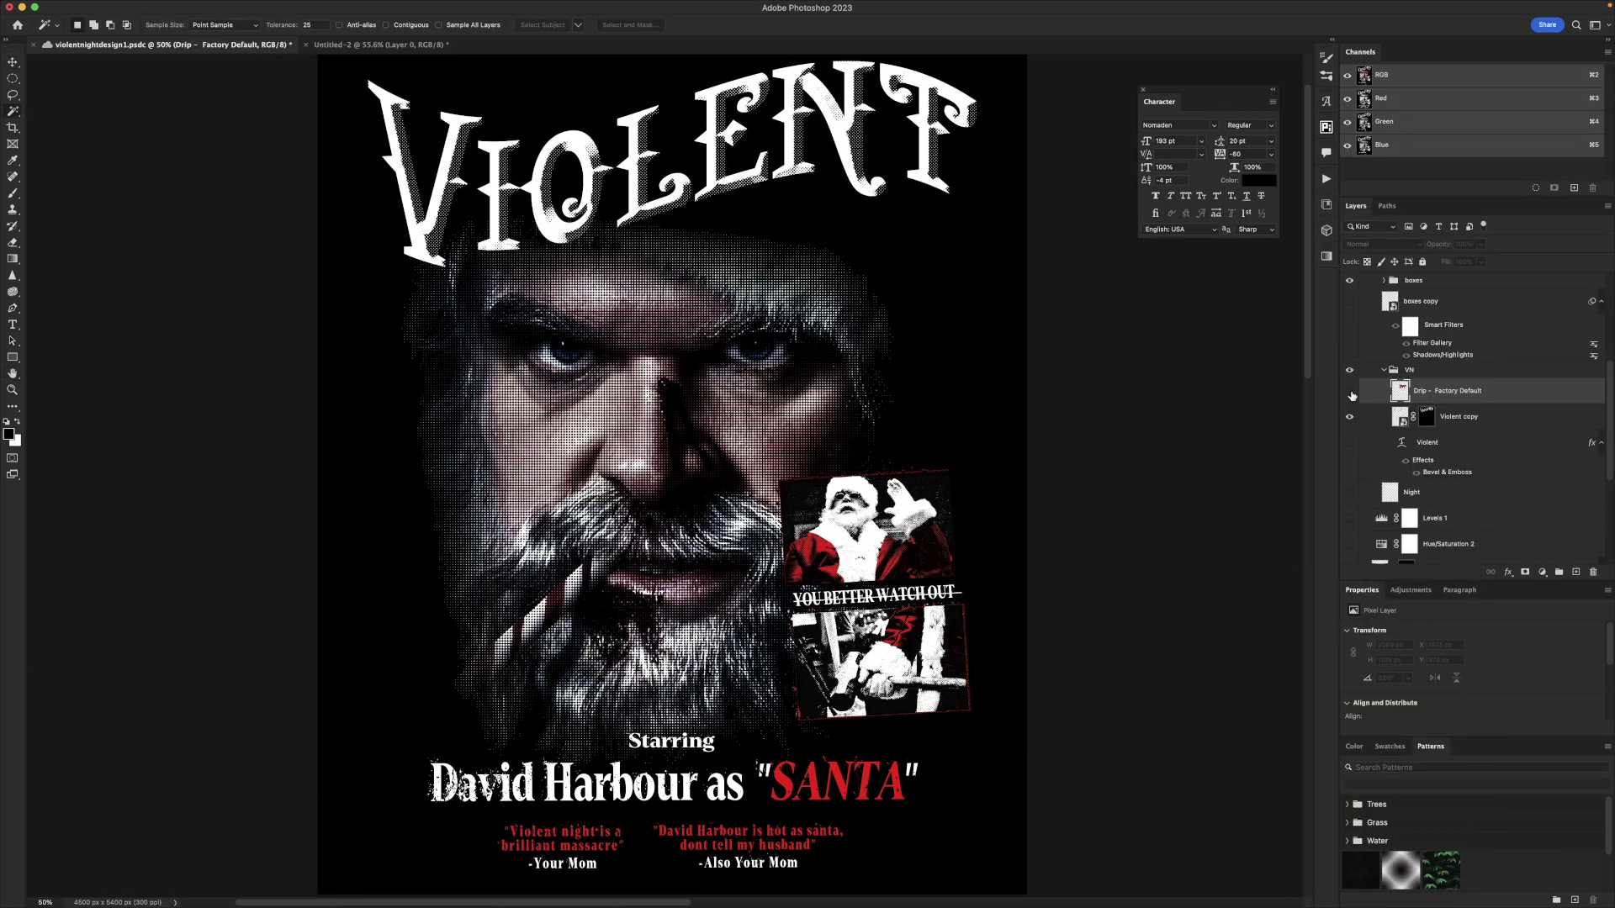
{"action": "left_click", "coordinate": [1352, 395]}
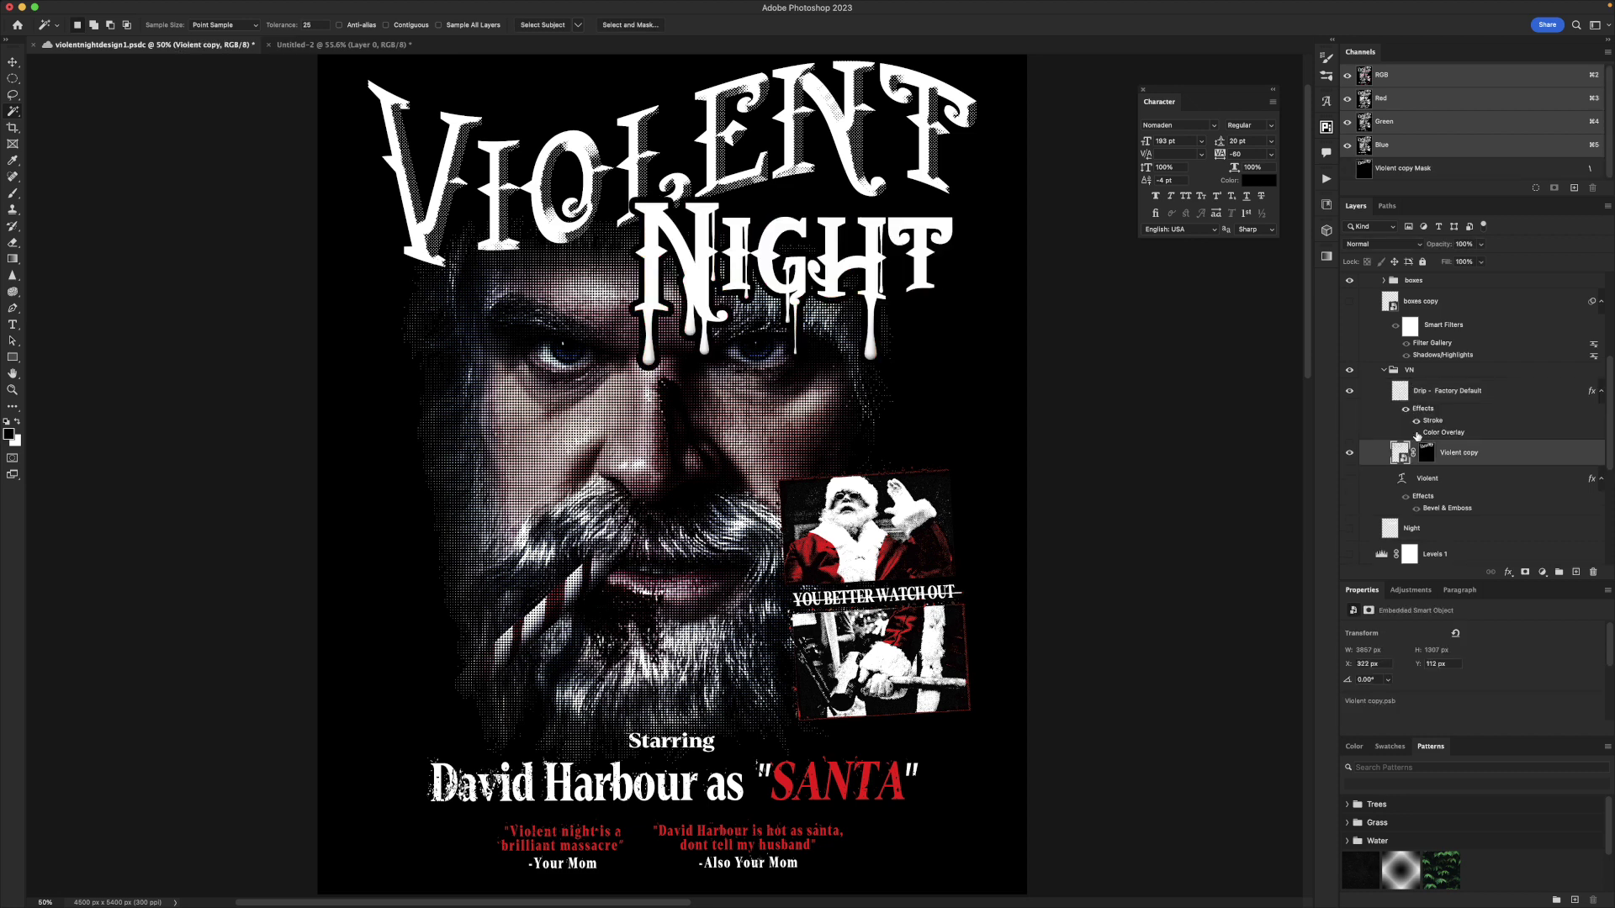
Re-enable the dripping "Night" layer's red Color Overlay and add Bevel & Emboss with Inner Bevel style and Chisel Hard technique.
{"action": "left_click", "coordinate": [1416, 434]}
{"action": "left_click", "coordinate": [1459, 390]}
{"action": "left_click", "coordinate": [1508, 572]}
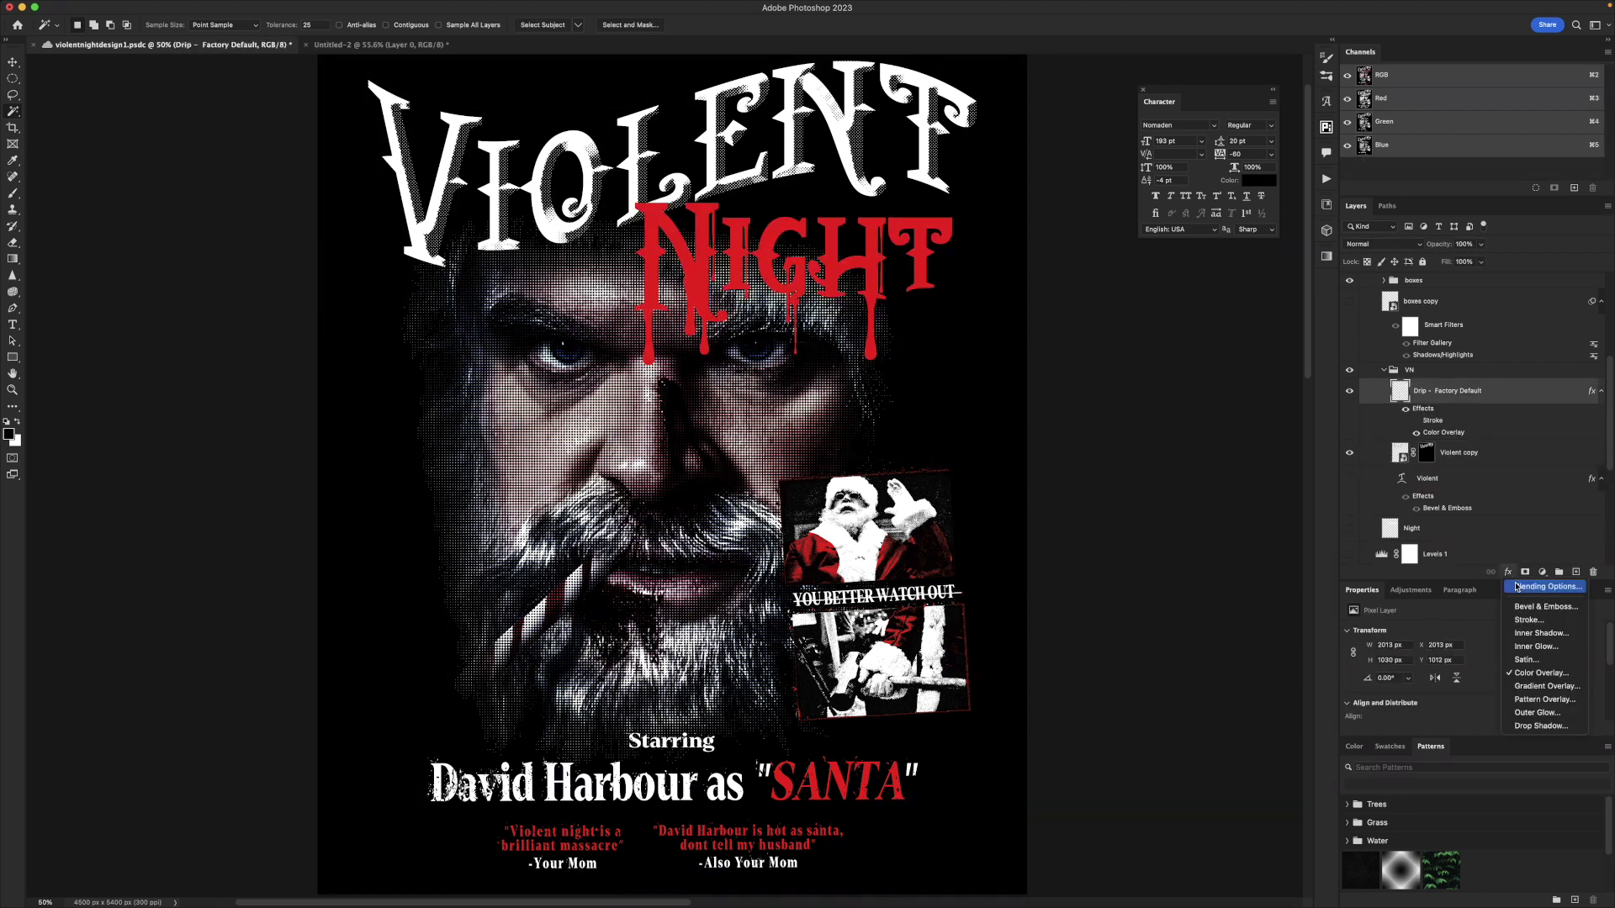
{"action": "left_click", "coordinate": [1529, 606]}
{"action": "left_click", "coordinate": [1367, 283]}
{"action": "left_click", "coordinate": [1361, 296]}
{"action": "left_click", "coordinate": [1370, 283]}
{"action": "left_click", "coordinate": [1364, 271]}
Set the "Night" bevel's Soften to 16 px, highlight opacity to 57% and shadow opacity to 31%, and restore the black outside stroke.
{"action": "left_click_drag", "start_coordinate": [1343, 350], "coordinate": [1403, 350]}
{"action": "left_click_drag", "start_coordinate": [1361, 496], "coordinate": [1362, 497]}
{"action": "left_click_drag", "start_coordinate": [1385, 466], "coordinate": [1378, 467]}
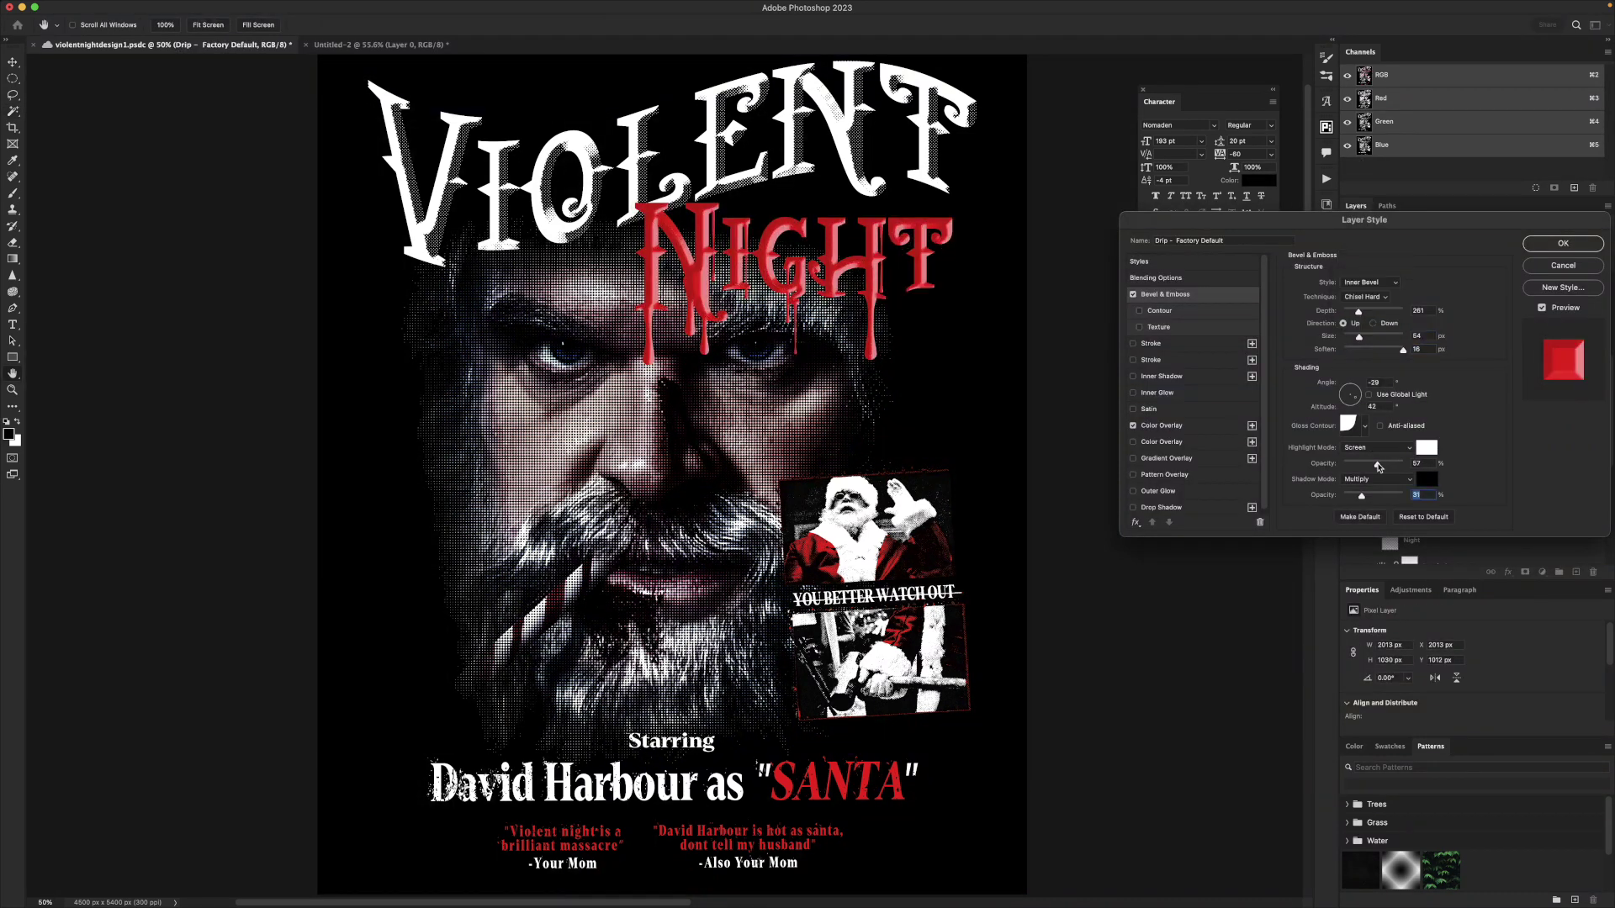
{"action": "left_click", "coordinate": [1563, 243]}
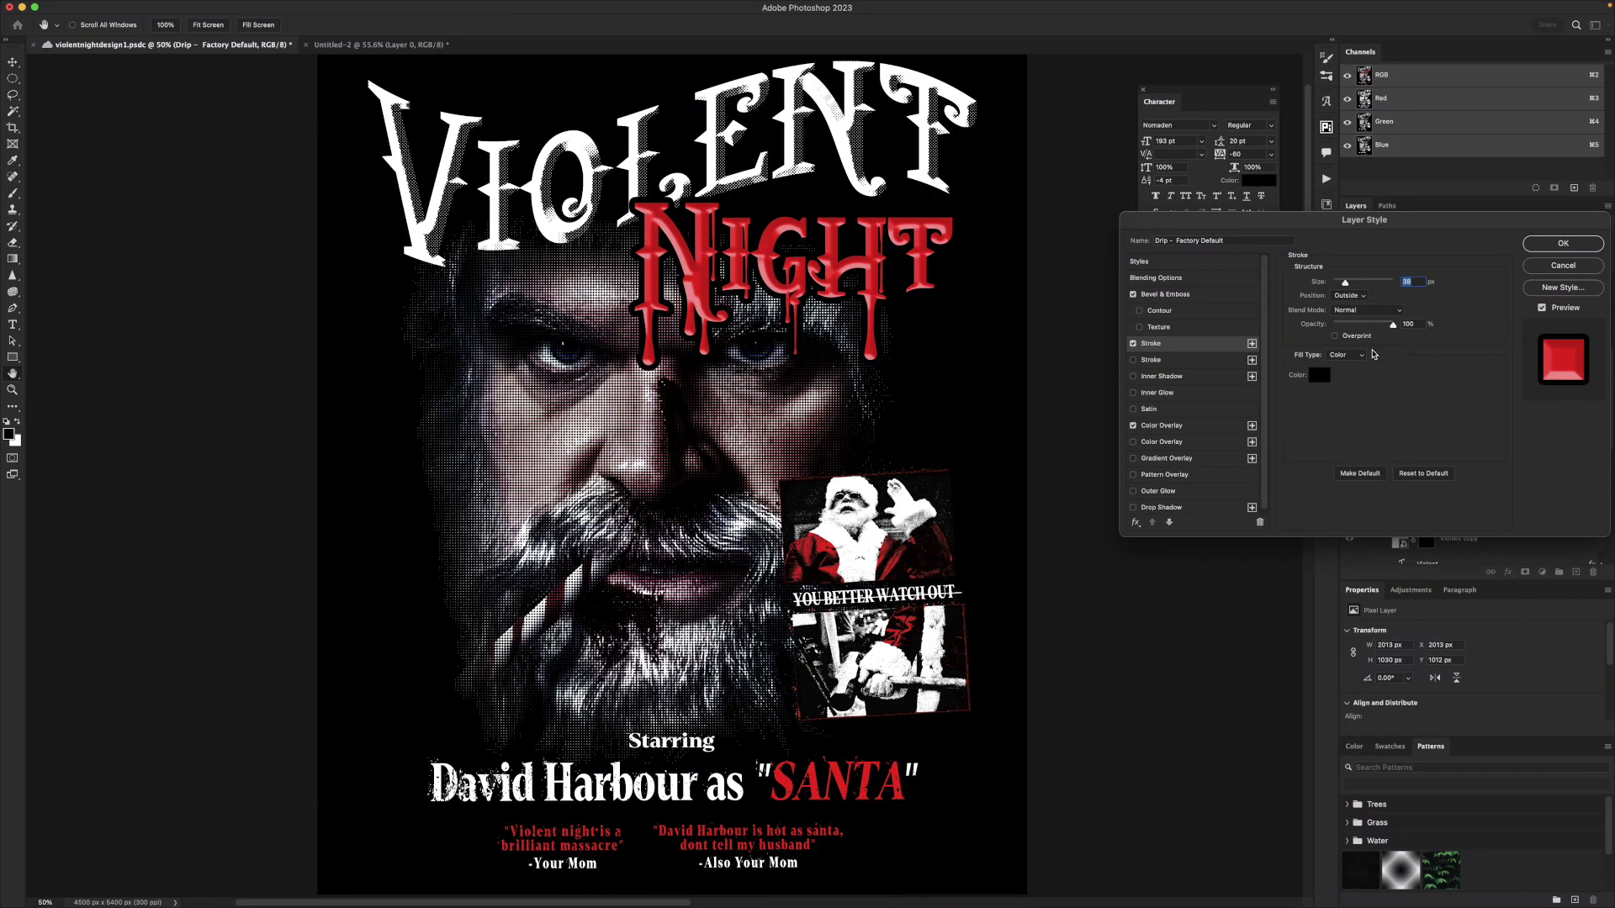
Make a smart object copy of the beveled "Night" layer with inverted Filter Gallery effects, and set the original's Color Overlay to black (#000000).
{"action": "right_click", "coordinate": [1449, 391]}
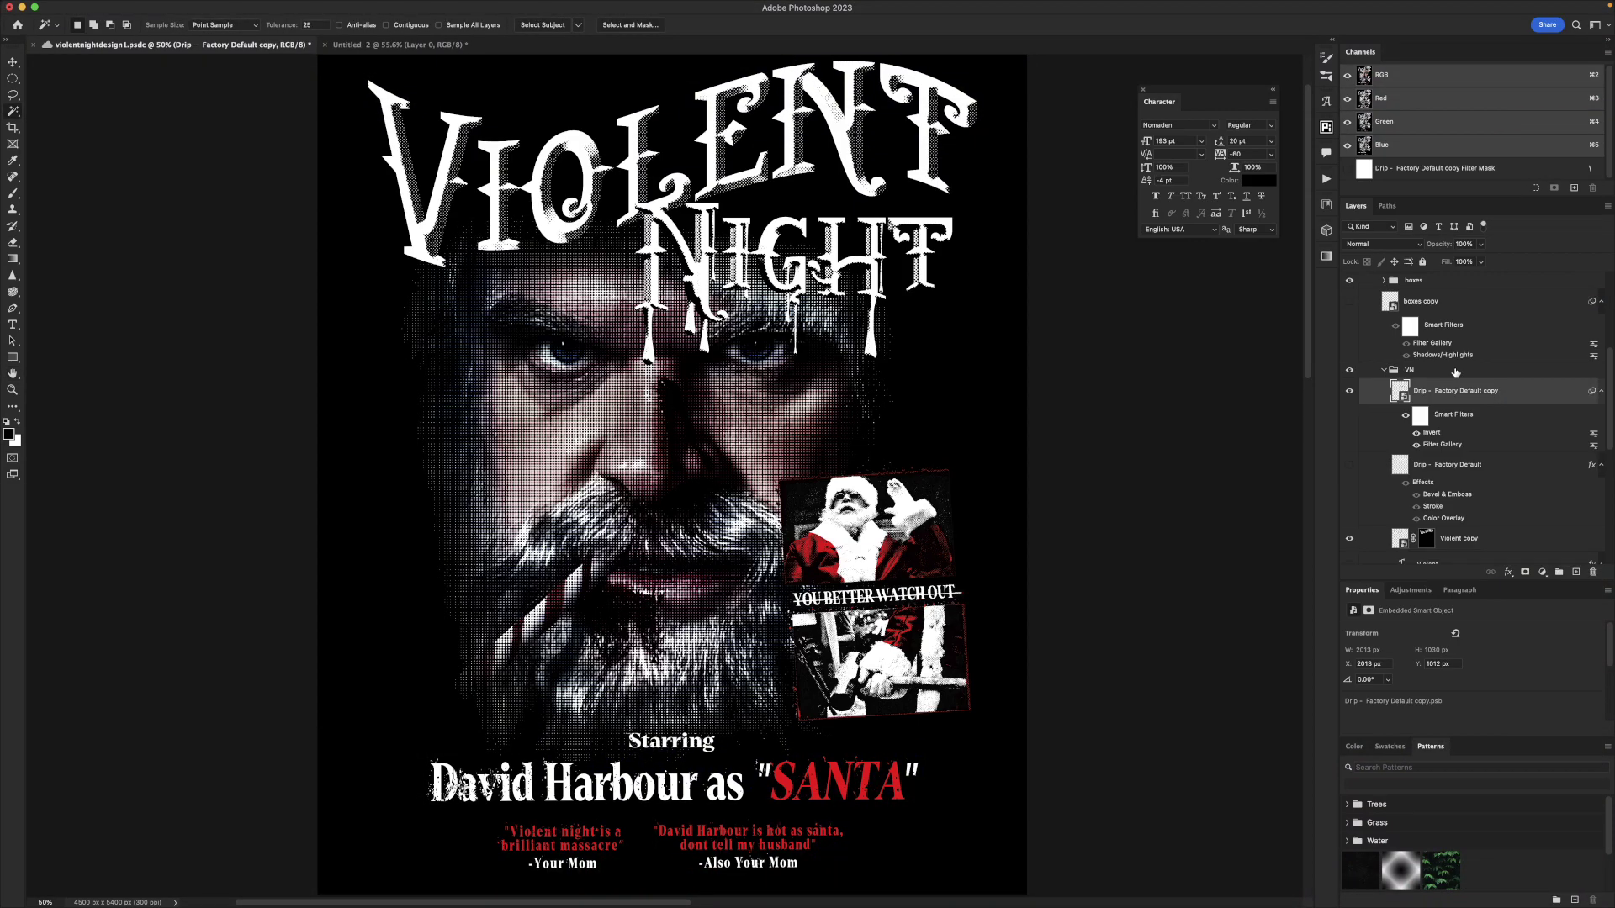
{"action": "right_click", "coordinate": [1511, 389]}
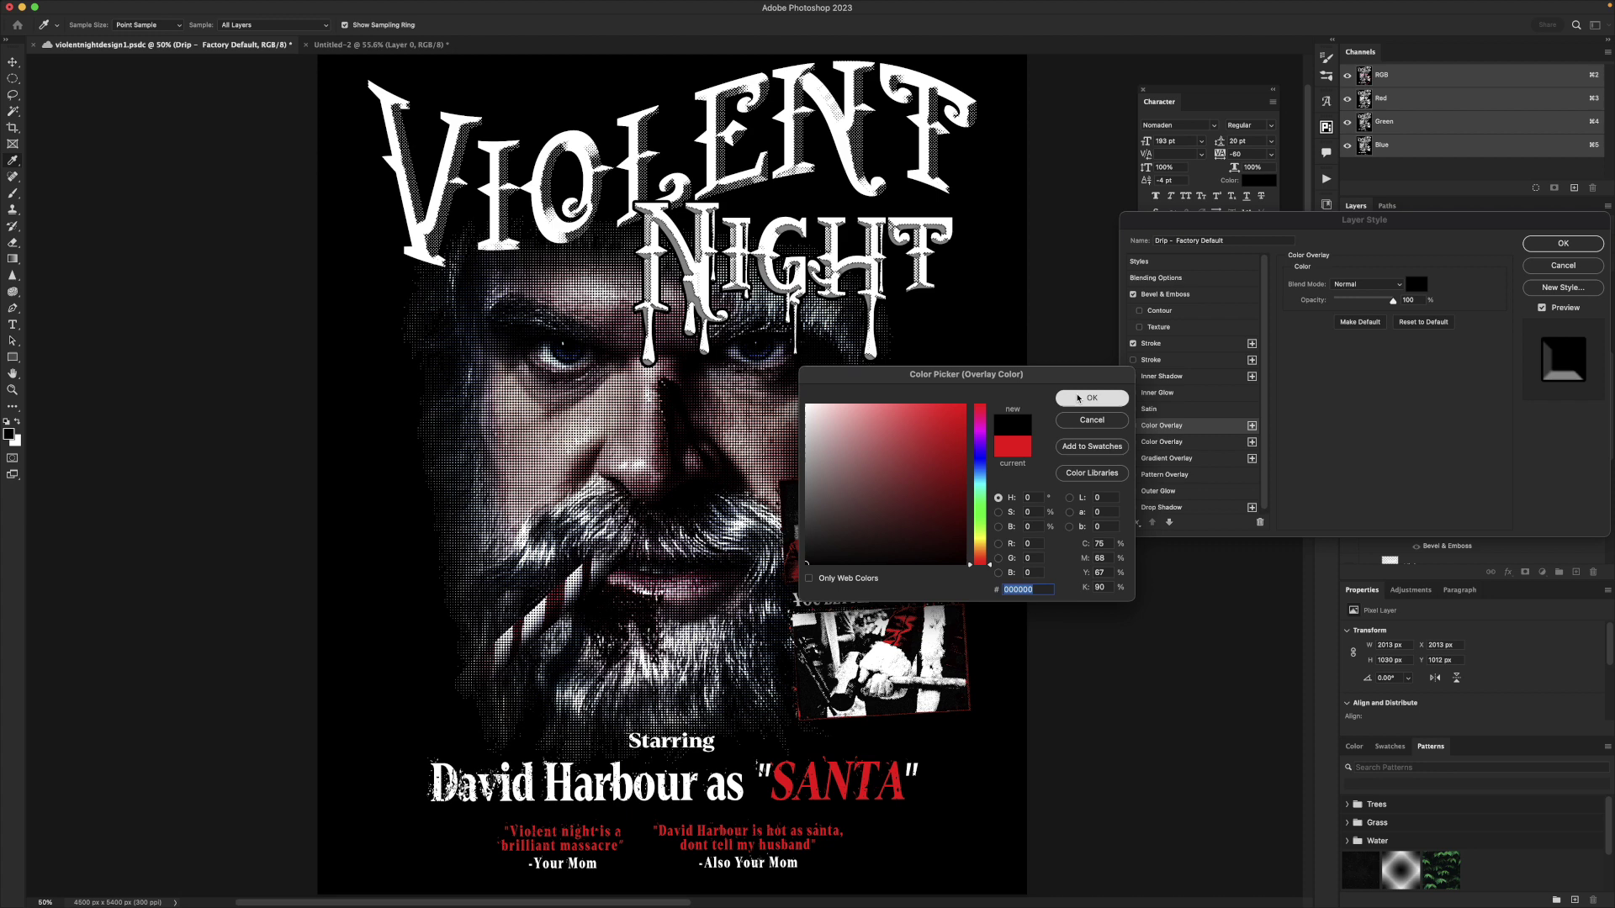
{"action": "left_click", "coordinate": [1024, 393]}
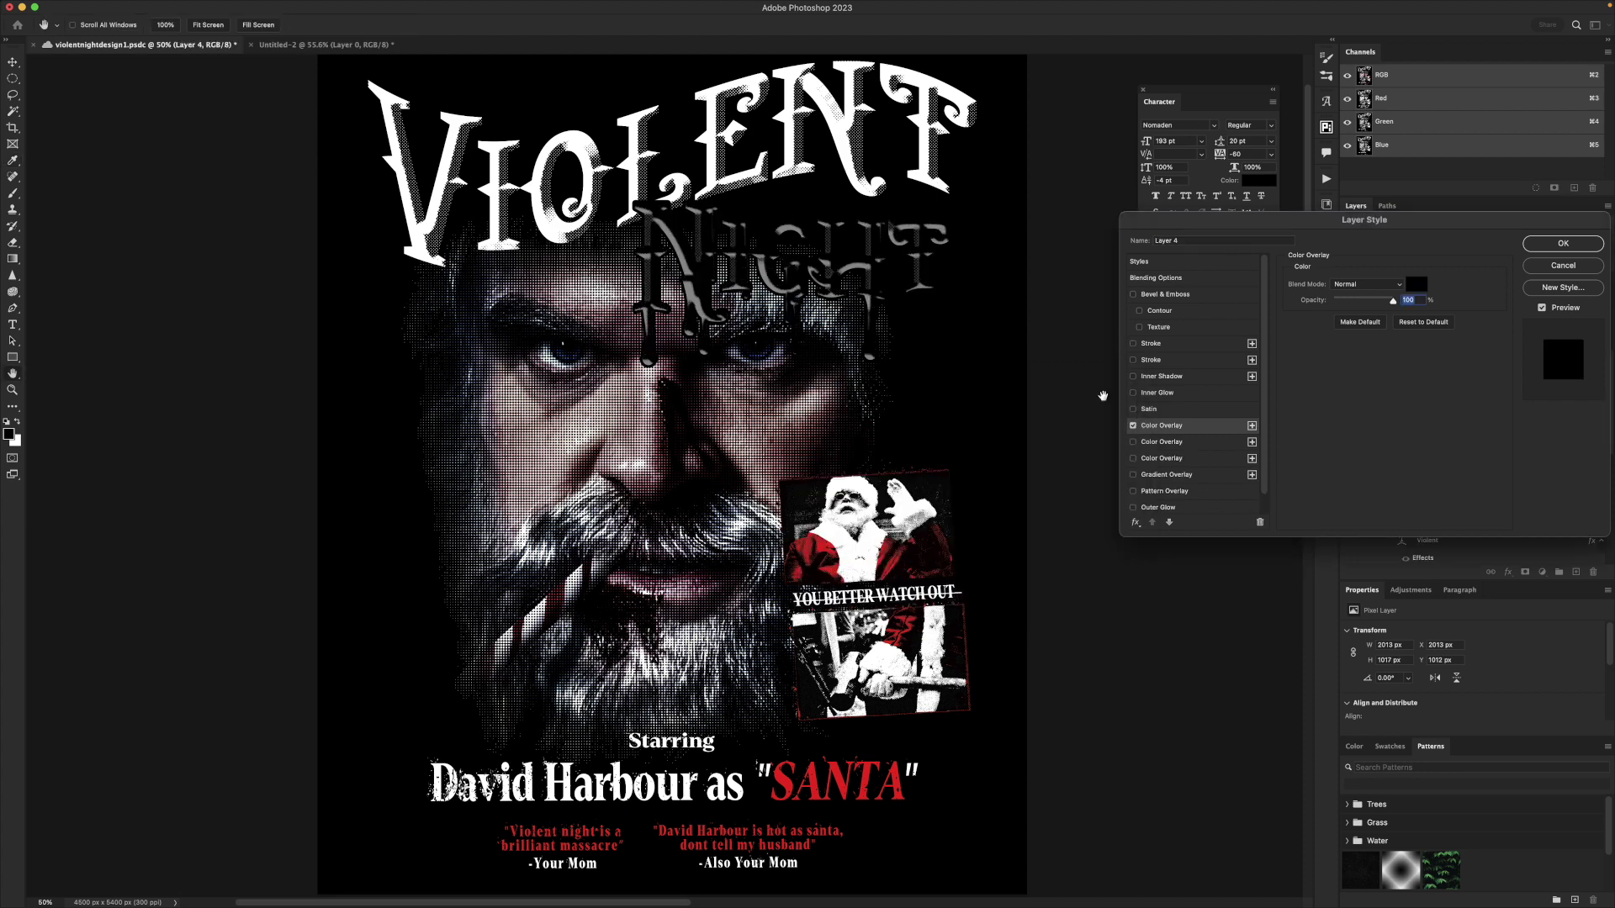